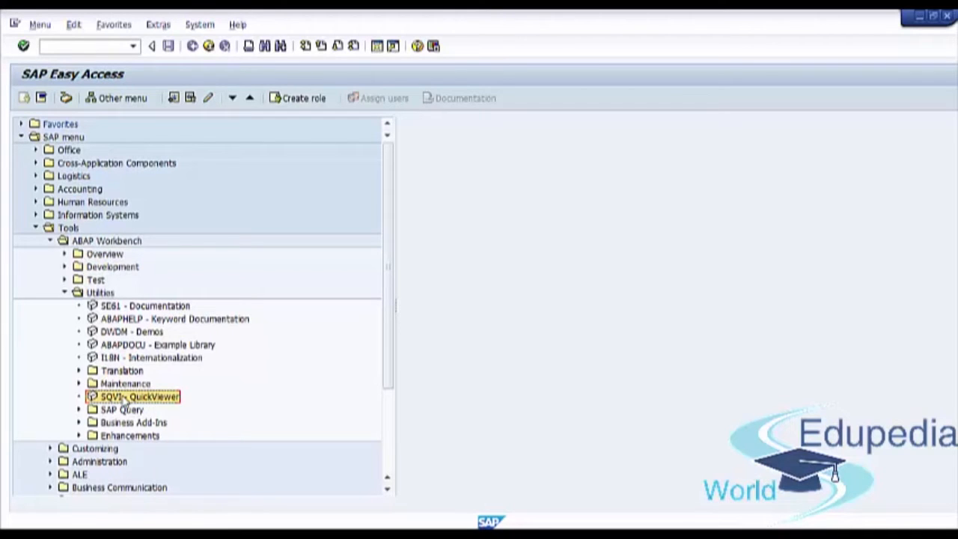
Open the QuickViewer (SQVI) and start creating a QuickView named TEST
double_click(124, 399)
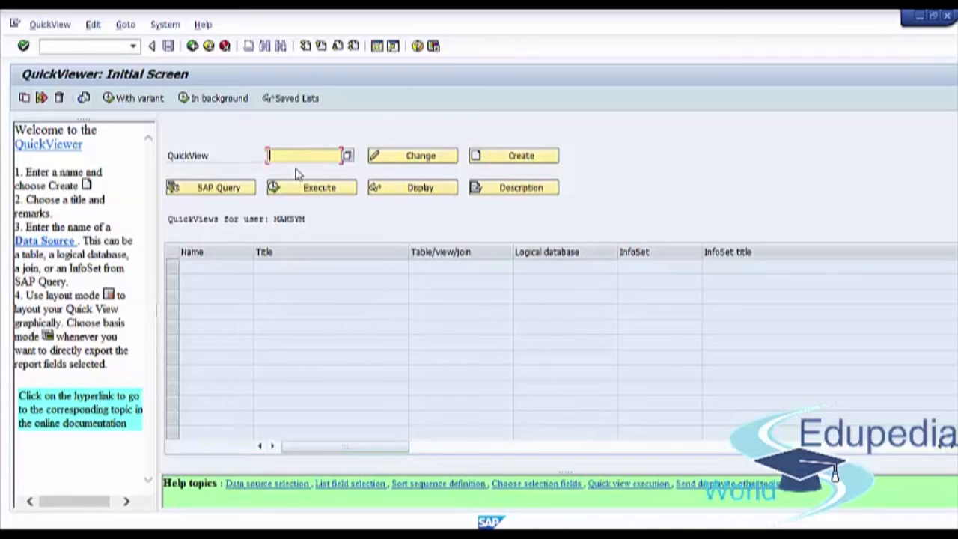
type("TEST")
left_click(539, 160)
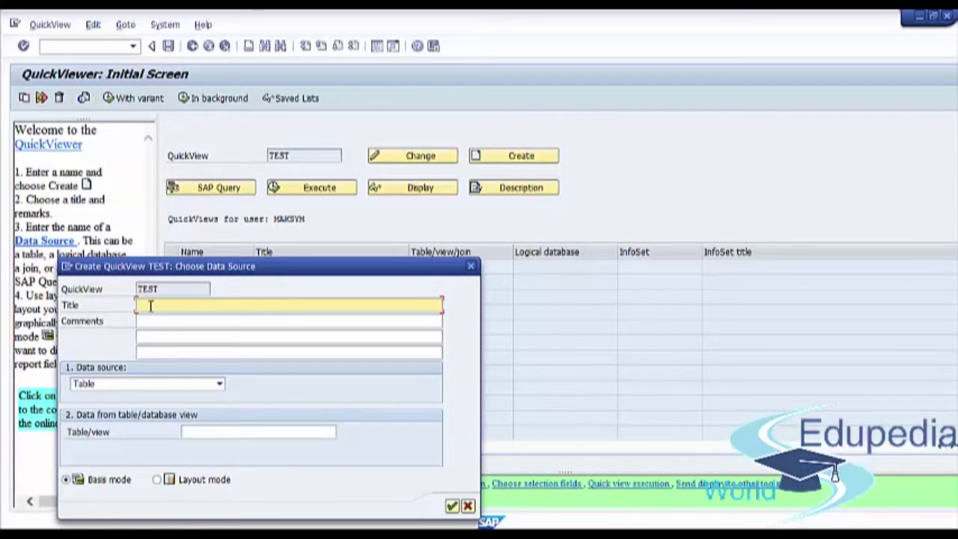
Enter "Display delivery-related information" as the title of the QuickView
type("Dis")
type("play")
type(" deta")
type("ery-re")
type("l")
type("ated")
type(" info")
type("rmatio")
type("n")
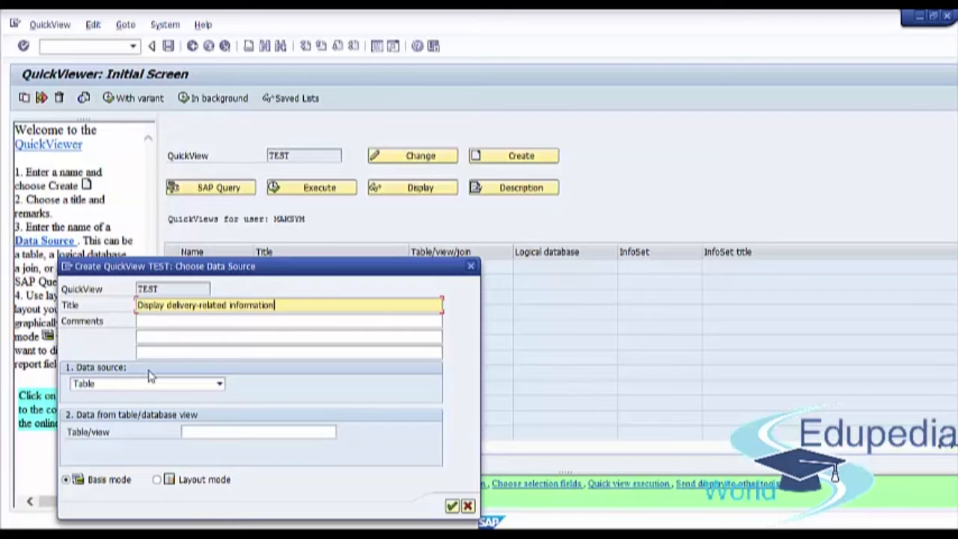
Set the QuickView's data source to Table join in Basis mode and confirm the settings
left_click(220, 387)
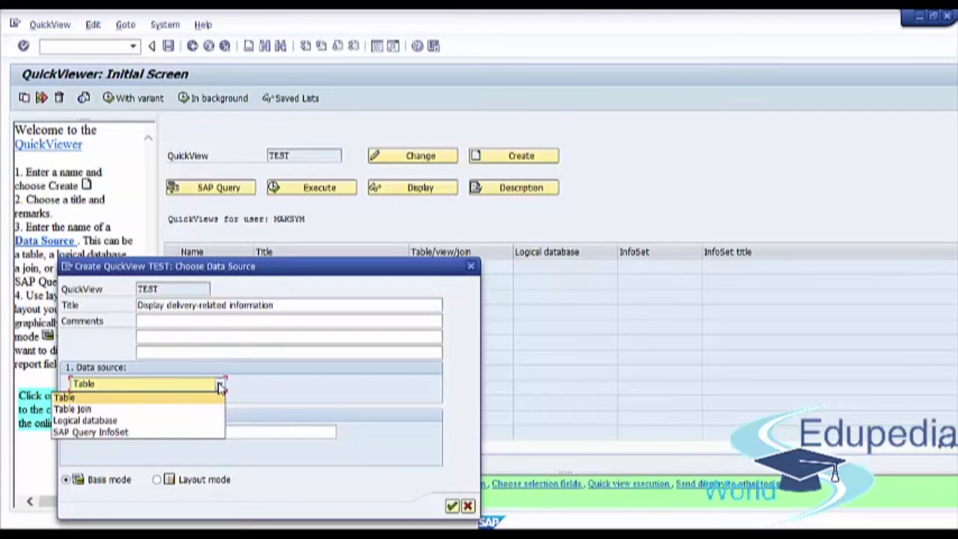
left_click(125, 415)
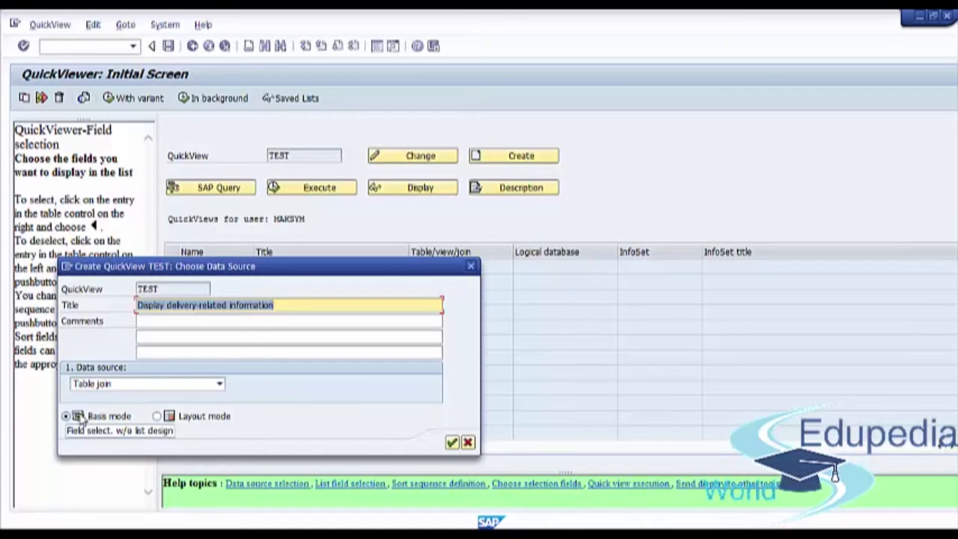
left_click(156, 416)
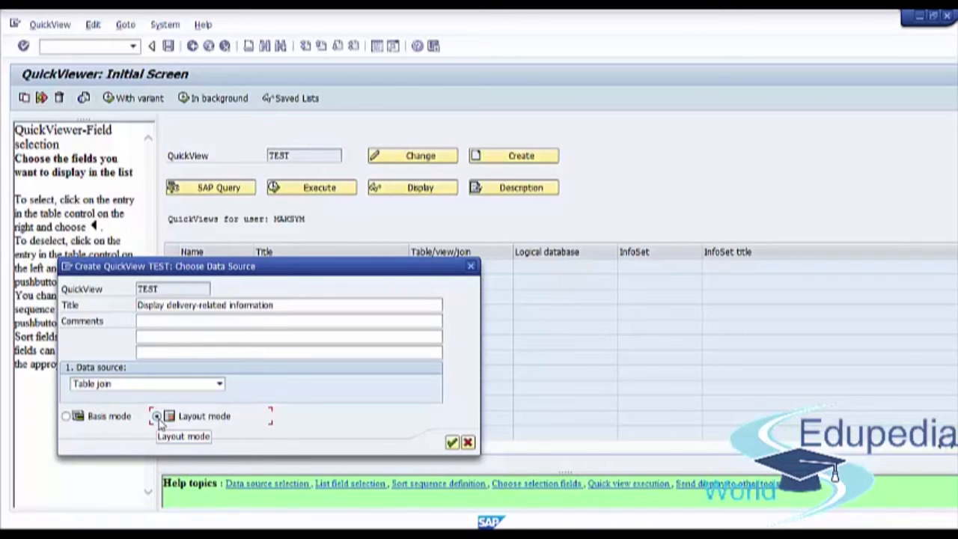
left_click(77, 420)
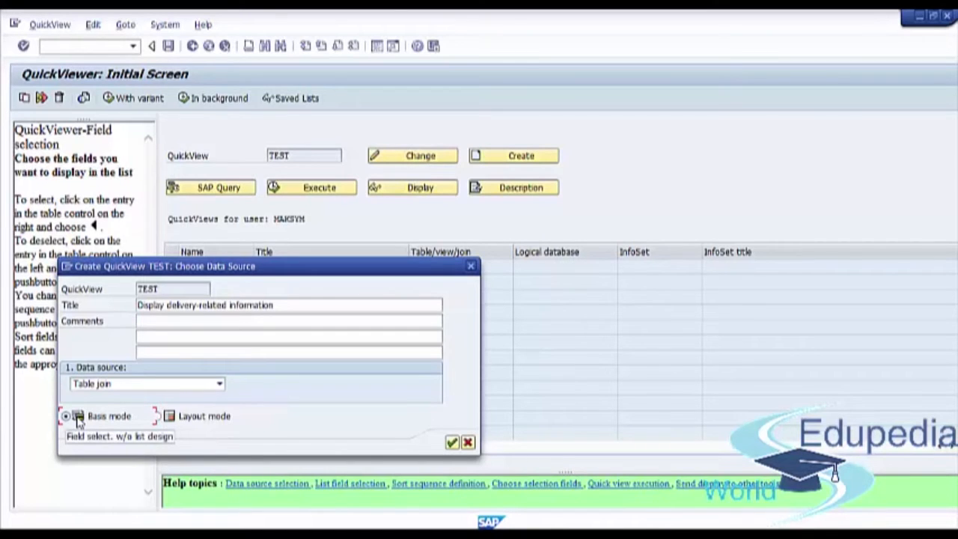
left_click(452, 443)
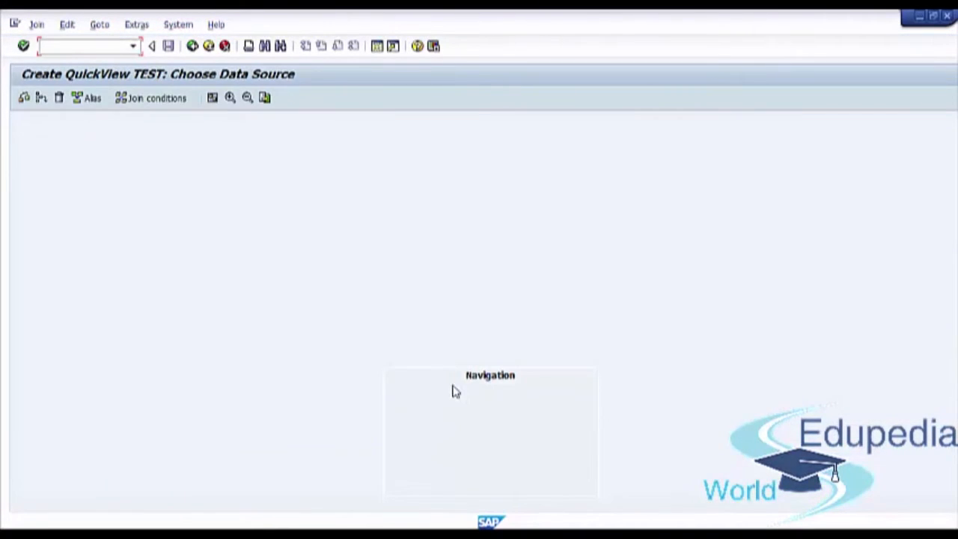
Insert the delivery header table LIKP into the join, moving the Navigation box out of the way first
left_click_drag(467, 378, 387, 244)
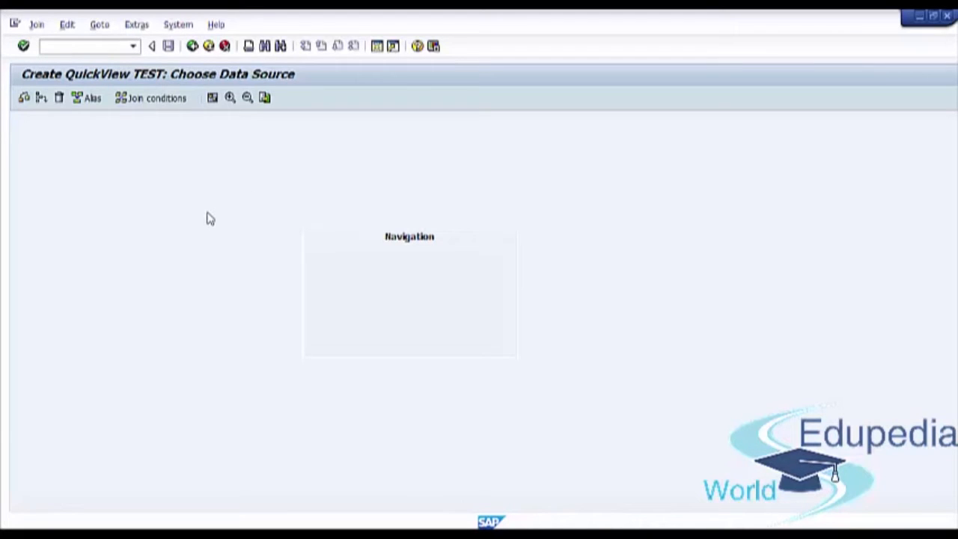
left_click(68, 24)
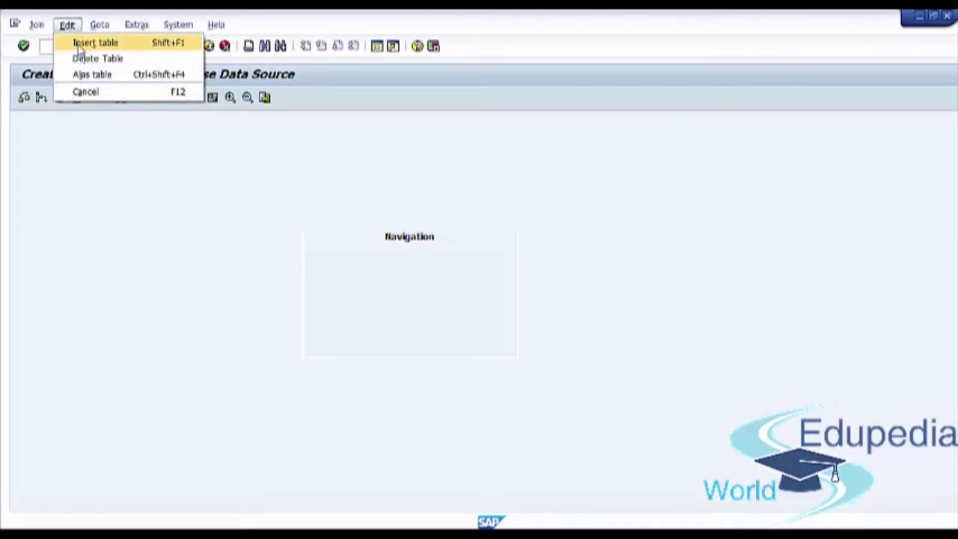
left_click(79, 44)
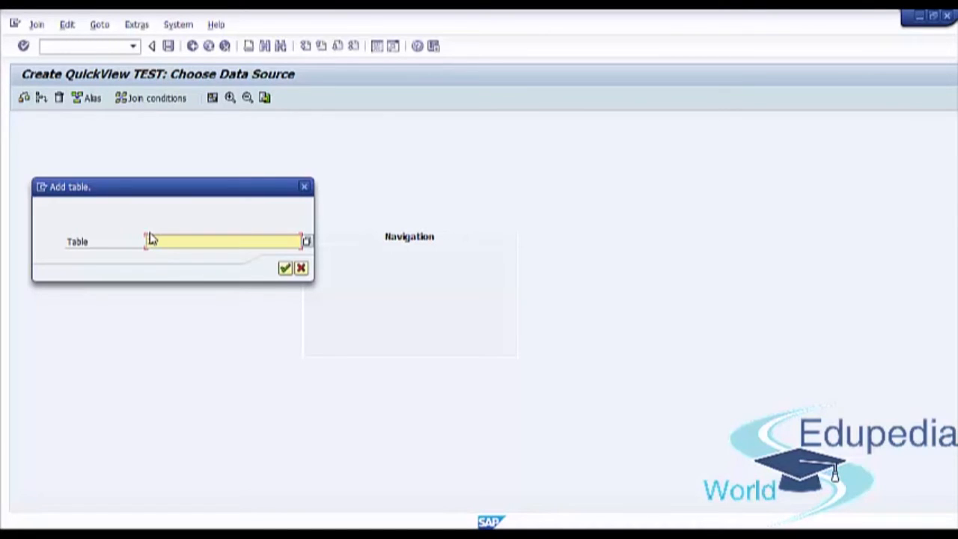
type("LIKP")
left_click(285, 268)
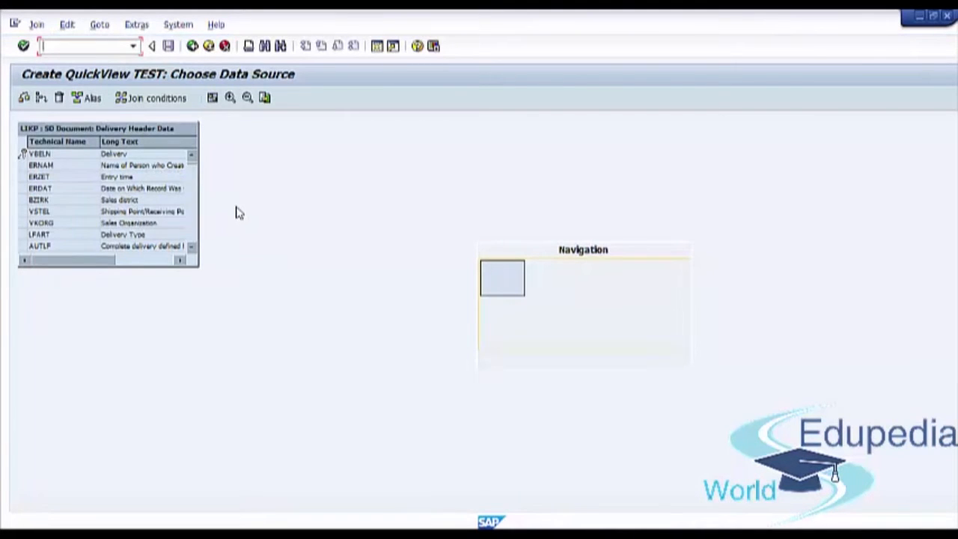
Insert the delivery item table LIPS into the join
left_click(67, 25)
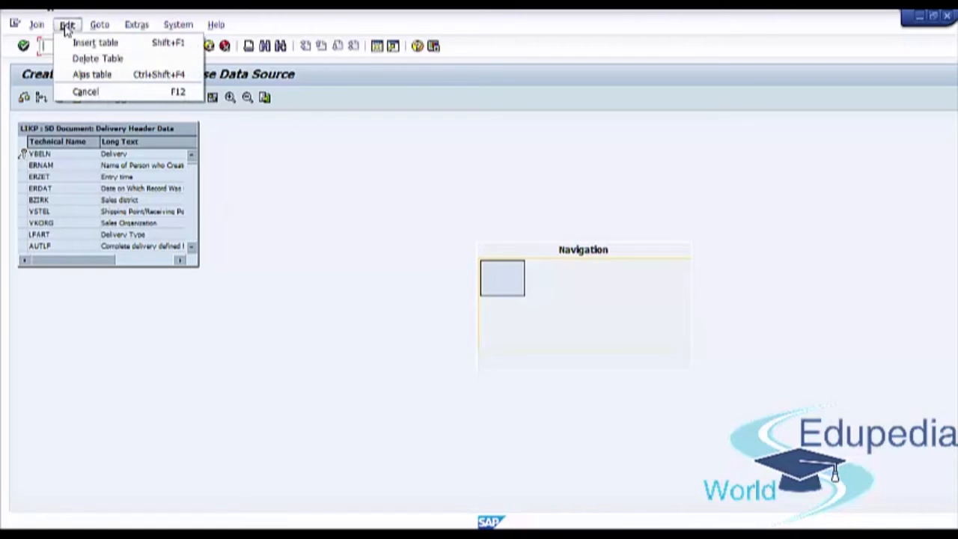
left_click(114, 47)
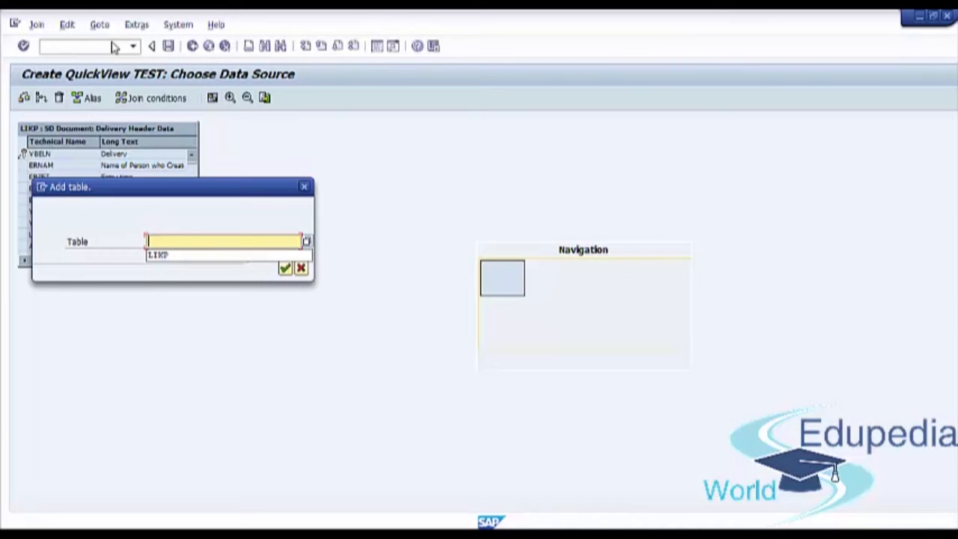
type("LIPS")
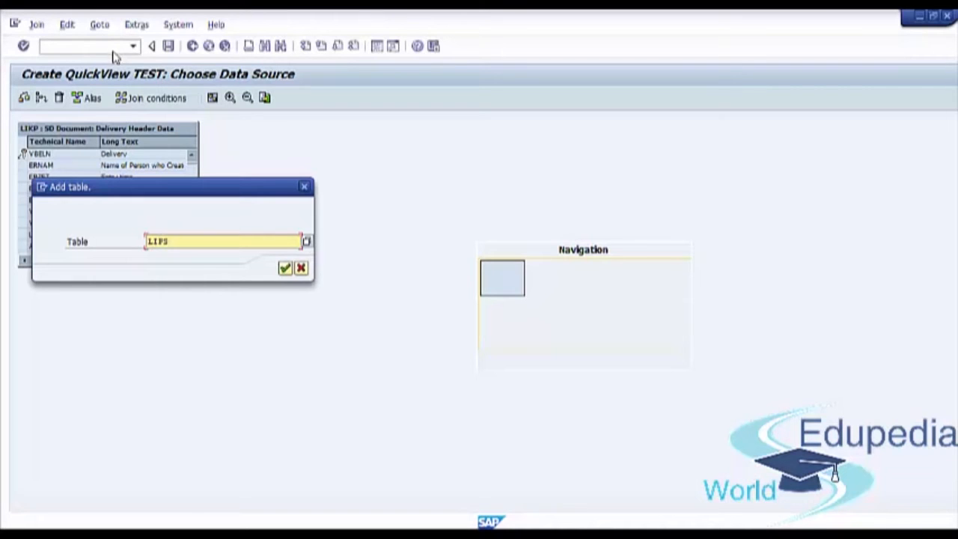
left_click(284, 271)
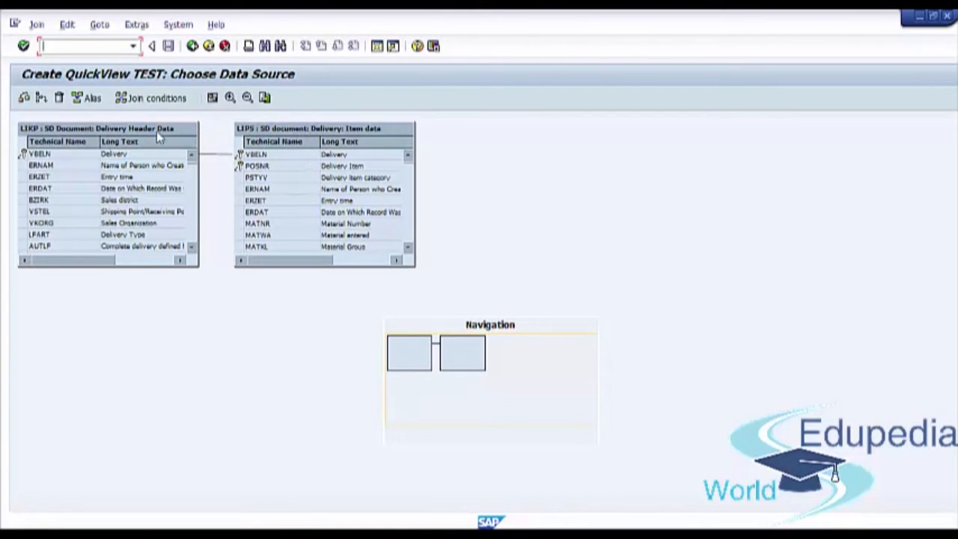
Enlarge the LIKP table box downward to show more fields and look through its field list
left_click_drag(198, 265, 205, 467)
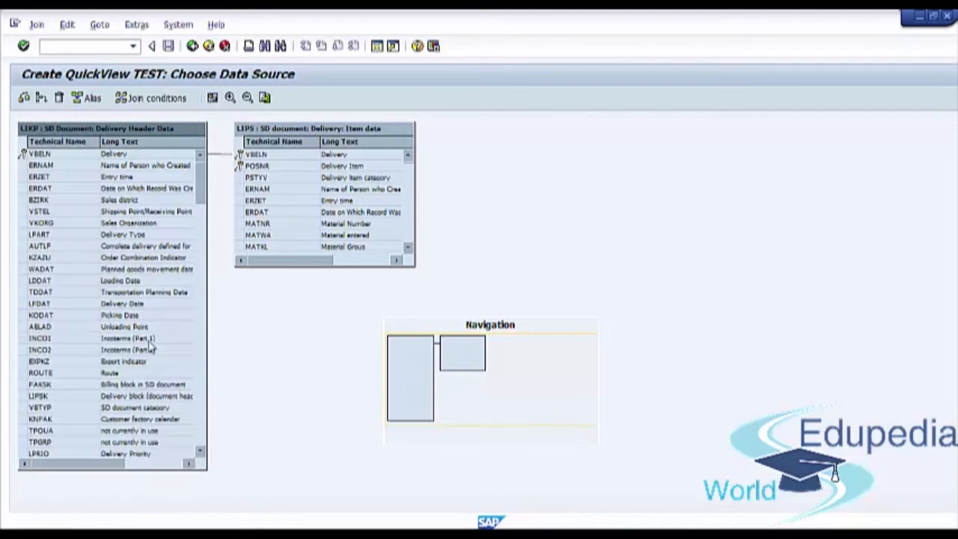
scroll(56, 239, "down", 1)
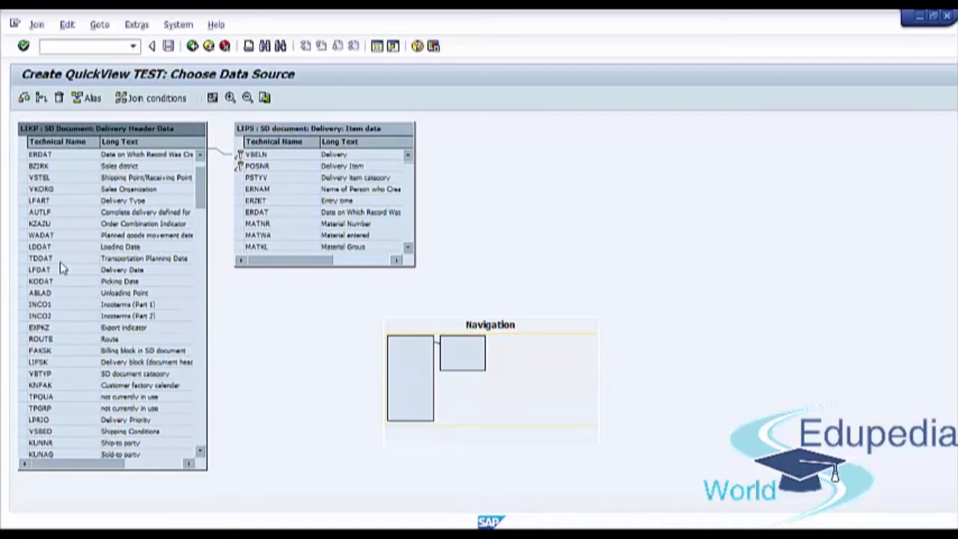
scroll(60, 262, "up", 1)
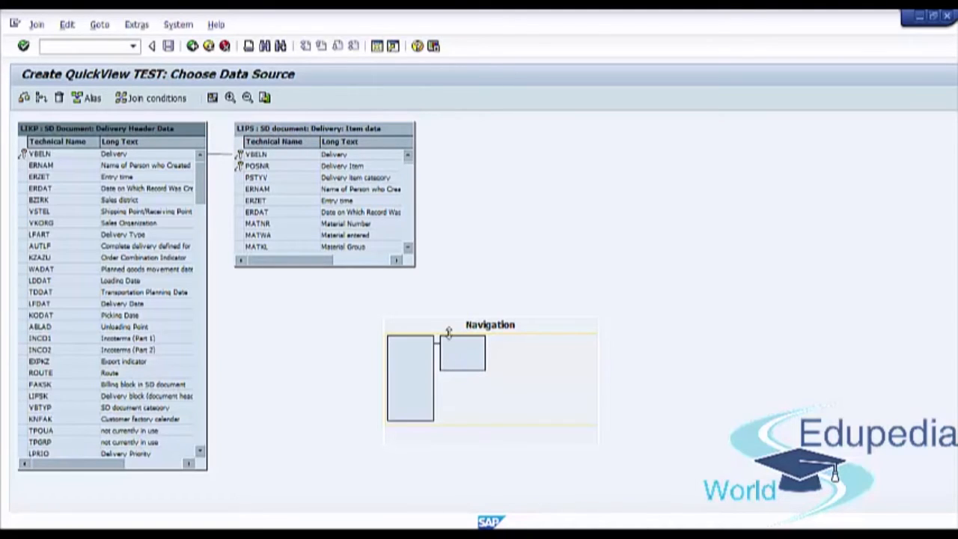
Rearrange the Navigation box and both table boxes so LIKP and LIPS sit side by side, and enlarge LIPS to about LIKP's height
left_click_drag(440, 327, 541, 189)
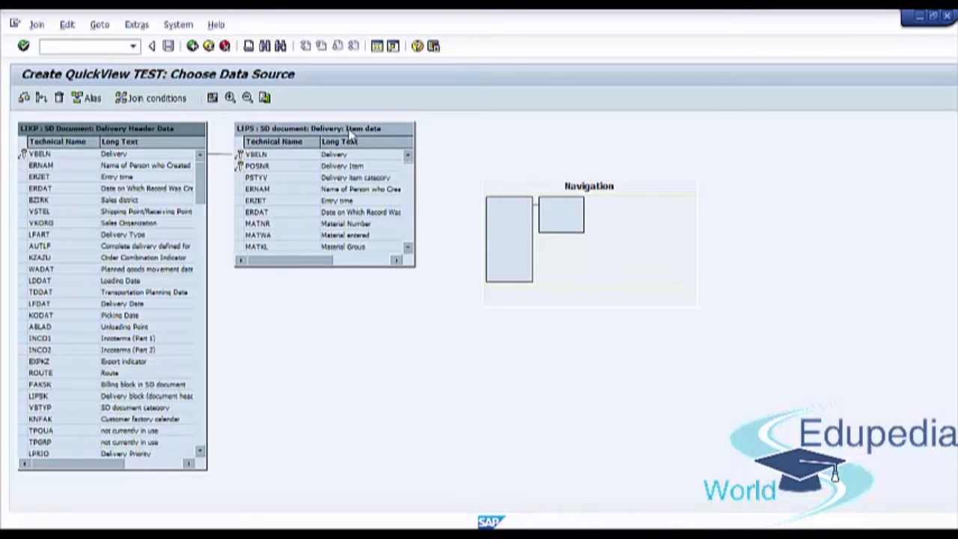
left_click_drag(348, 131, 387, 327)
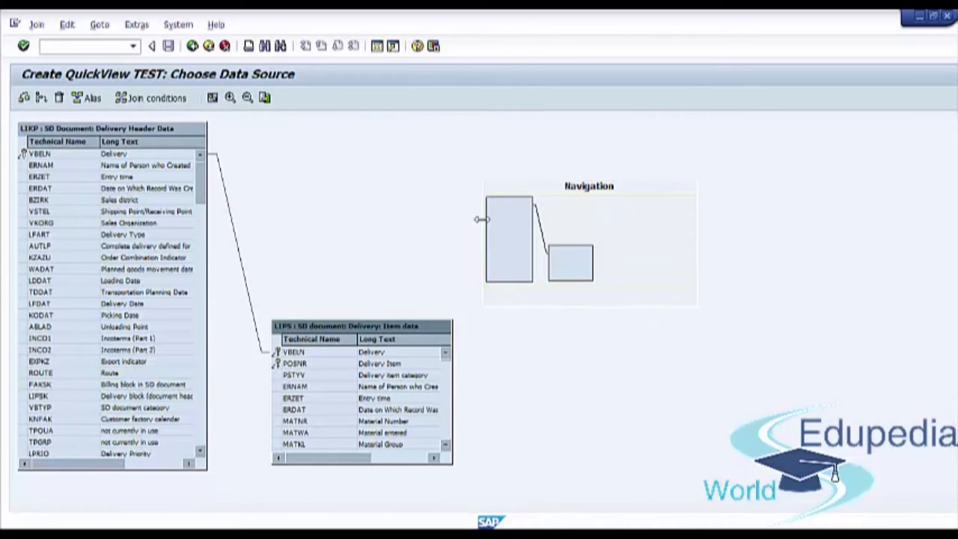
left_click_drag(416, 330, 401, 167)
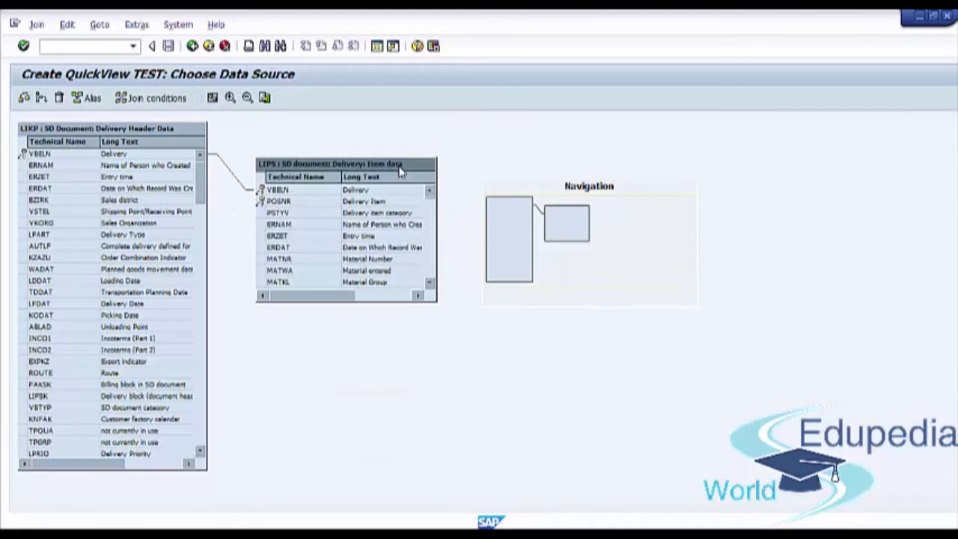
left_click_drag(335, 165, 344, 249)
left_click_drag(138, 129, 138, 164)
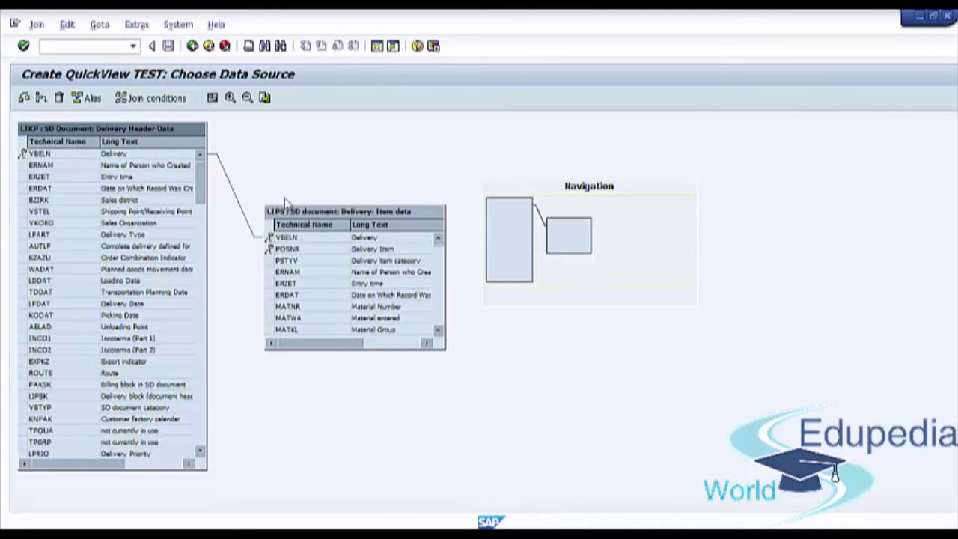
left_click_drag(324, 215, 311, 133)
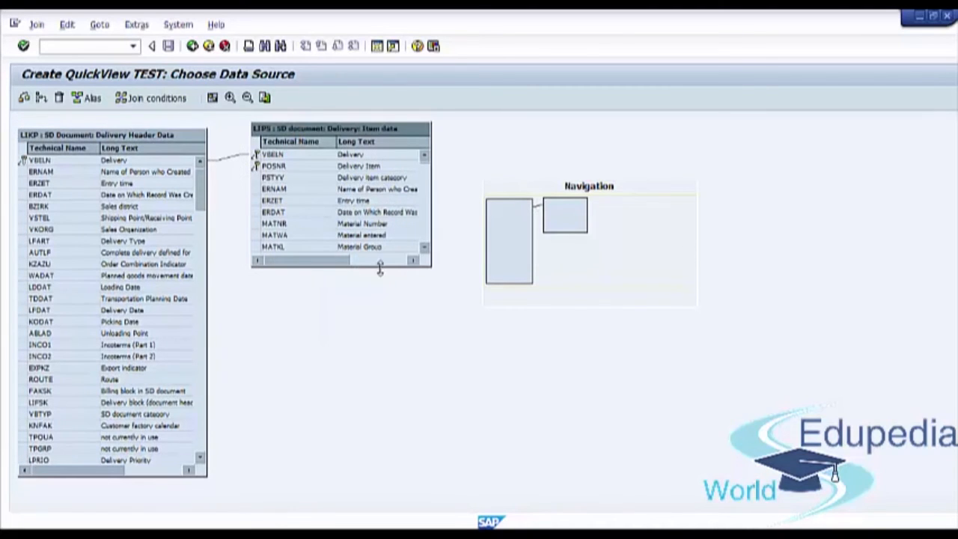
left_click_drag(430, 412, 427, 477)
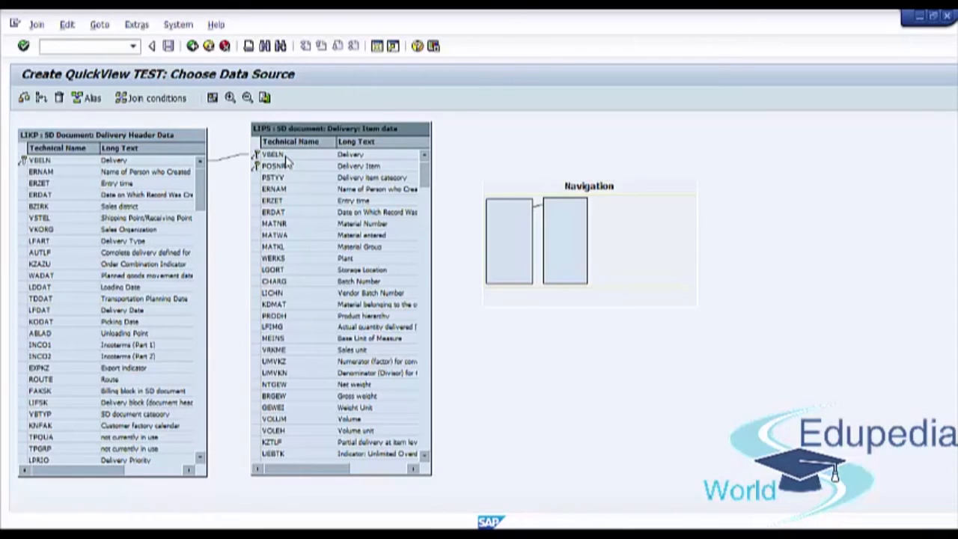
Return from the join definition to field selection, expand the Delivery Header Data fields and widen the data fields area to show technical names
left_click(192, 46)
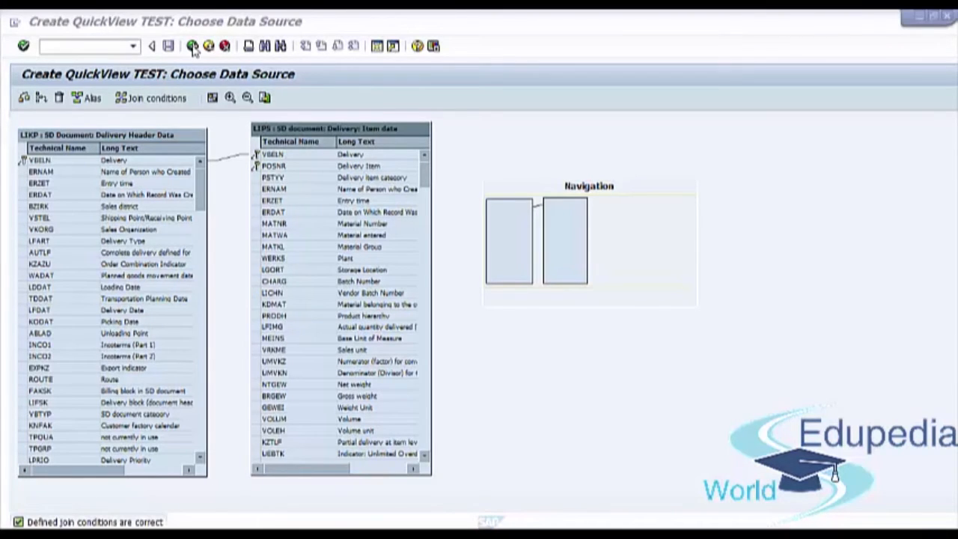
left_click(193, 46)
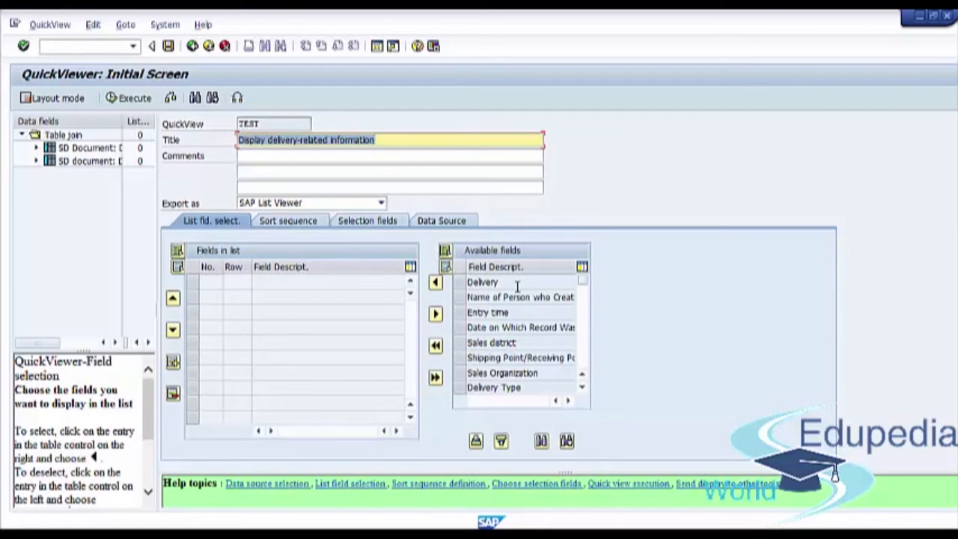
left_click(82, 149)
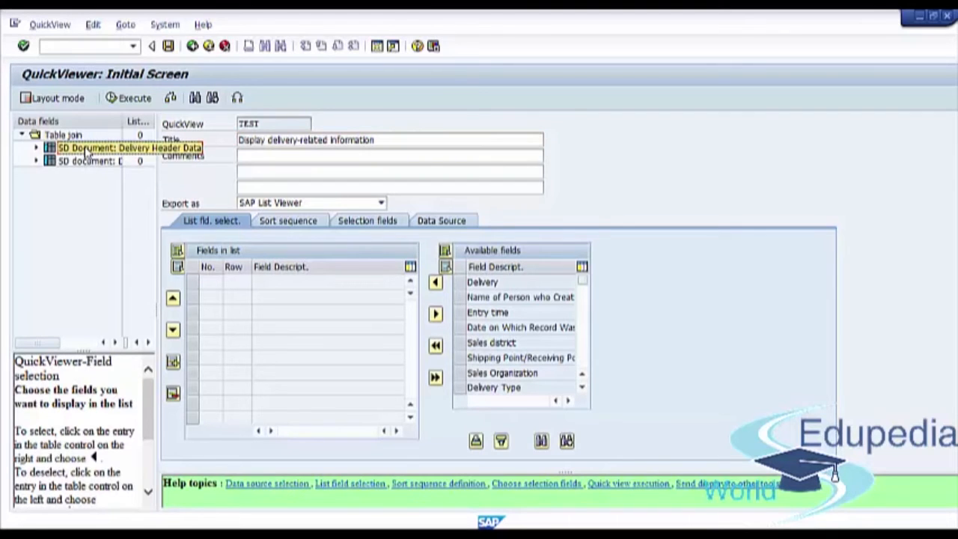
left_click(33, 148)
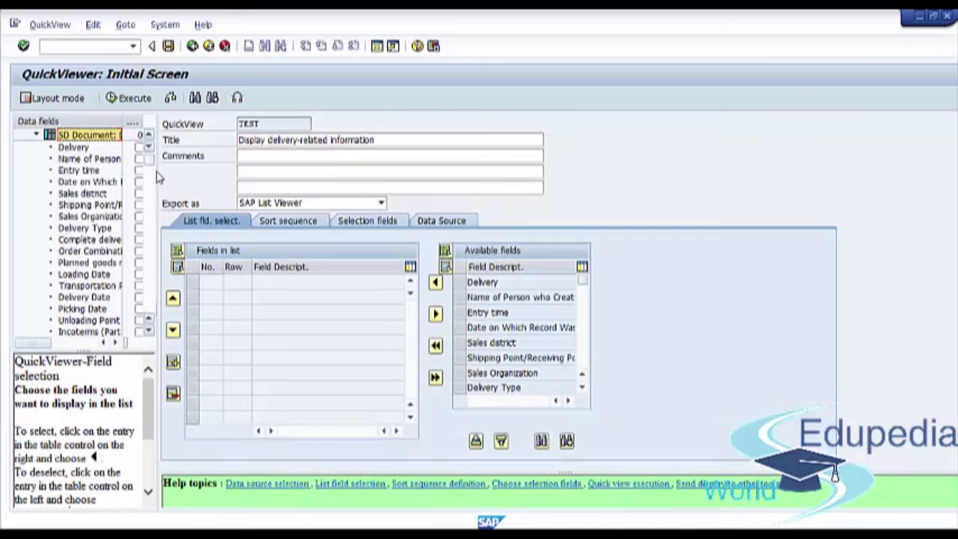
left_click_drag(157, 174, 395, 174)
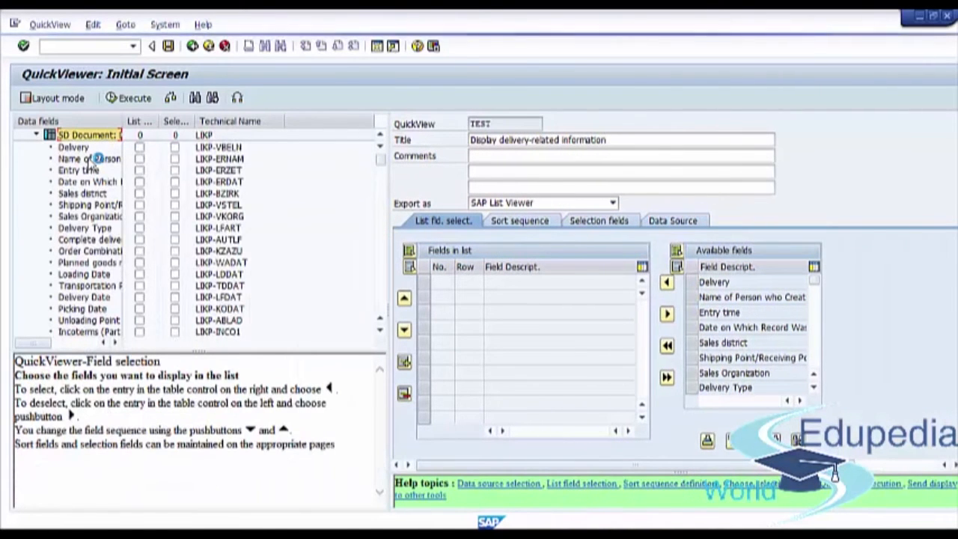
scroll(92, 165, "down", 4)
scroll(91, 168, "down", 3)
scroll(86, 161, "up", 7)
left_click(79, 148)
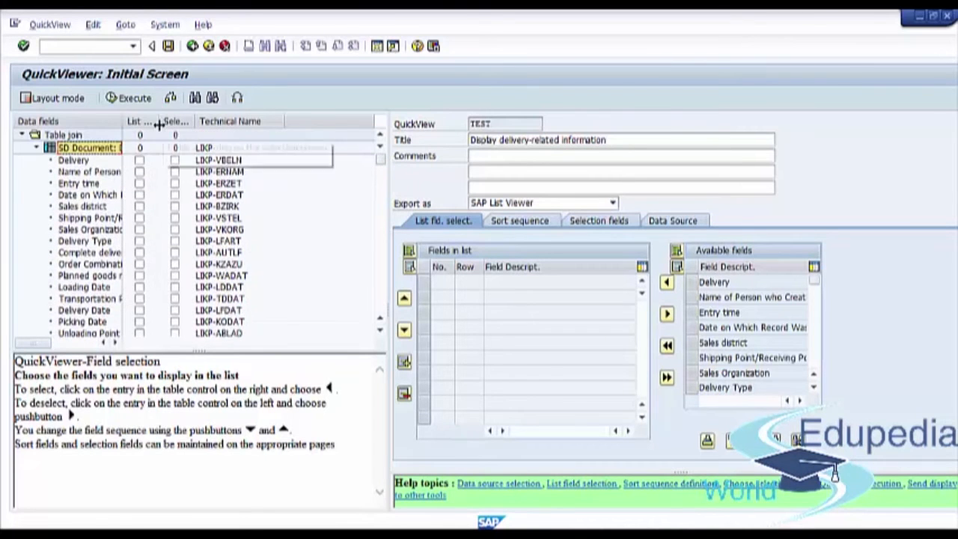
Mark the header's Delivery field (LIKP-VBELN) as both a list field and a selection field, widening those two columns
left_click_drag(160, 121, 191, 121)
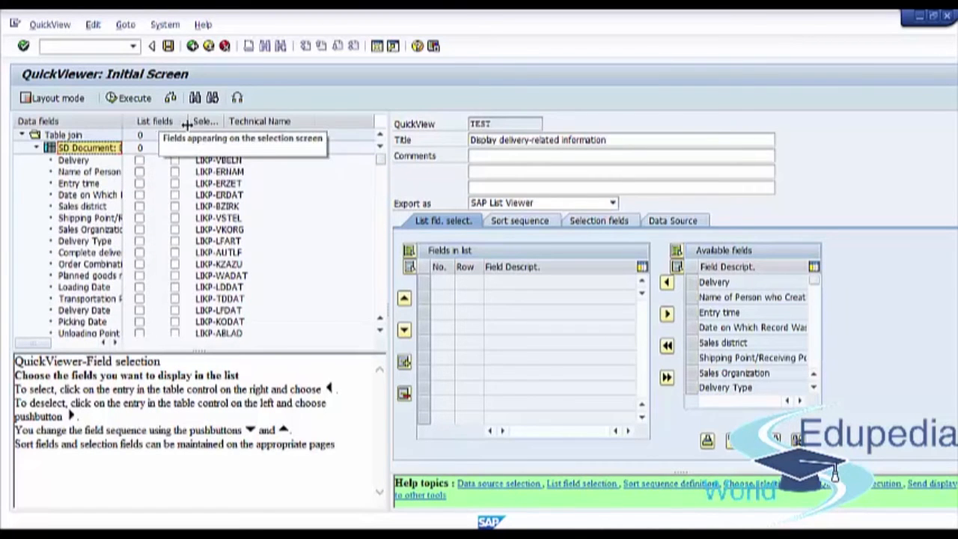
left_click(153, 161)
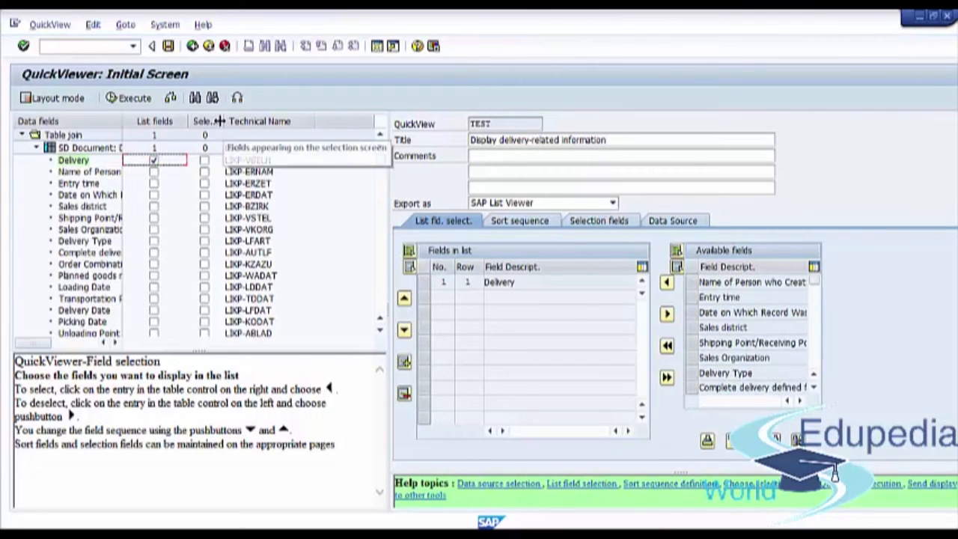
left_click_drag(224, 121, 246, 126)
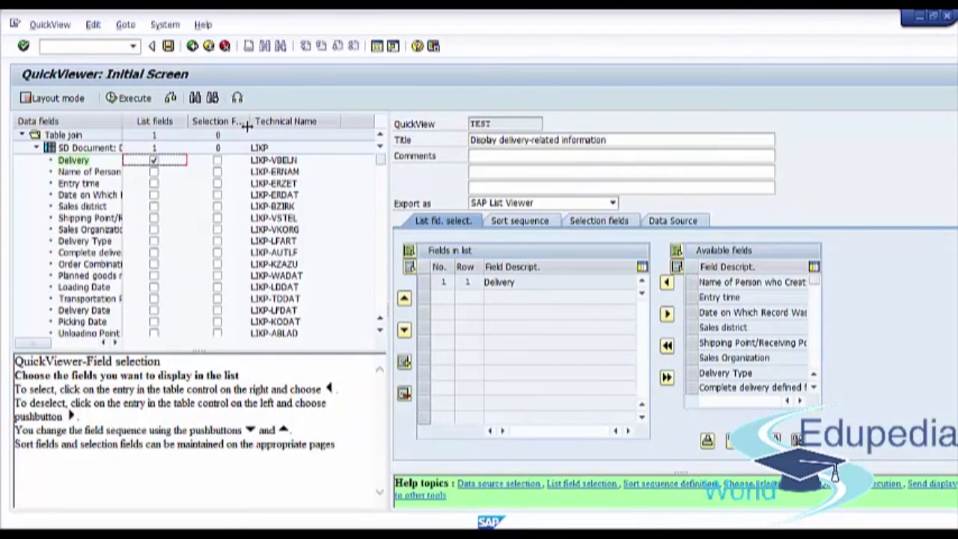
left_click(218, 162)
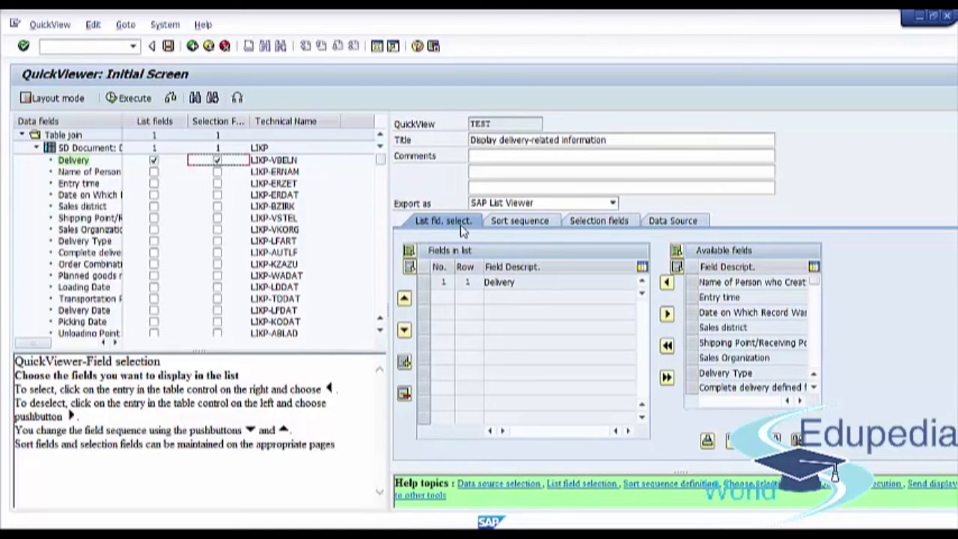
Add Delivery Type and Sales Organization from the available fields to the fields in the list
left_click(731, 296)
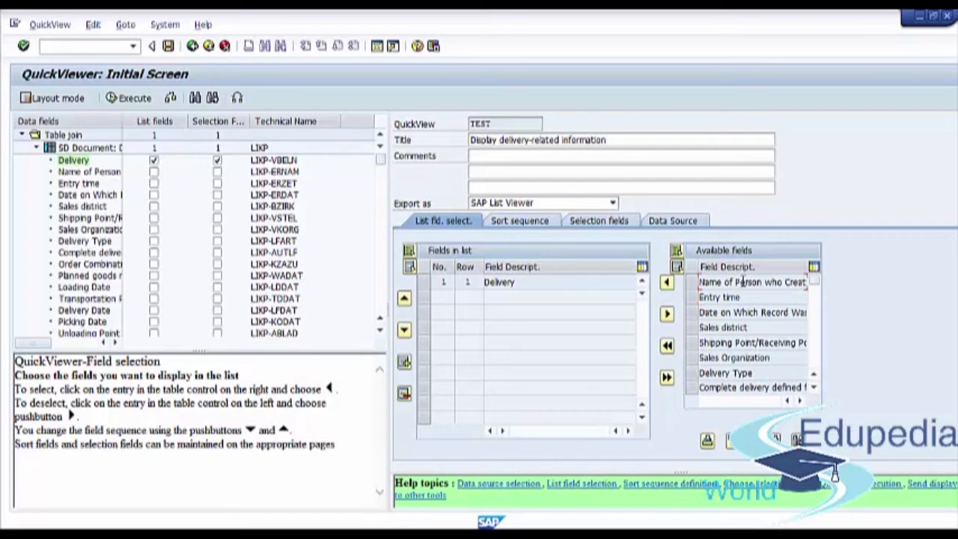
key("Return")
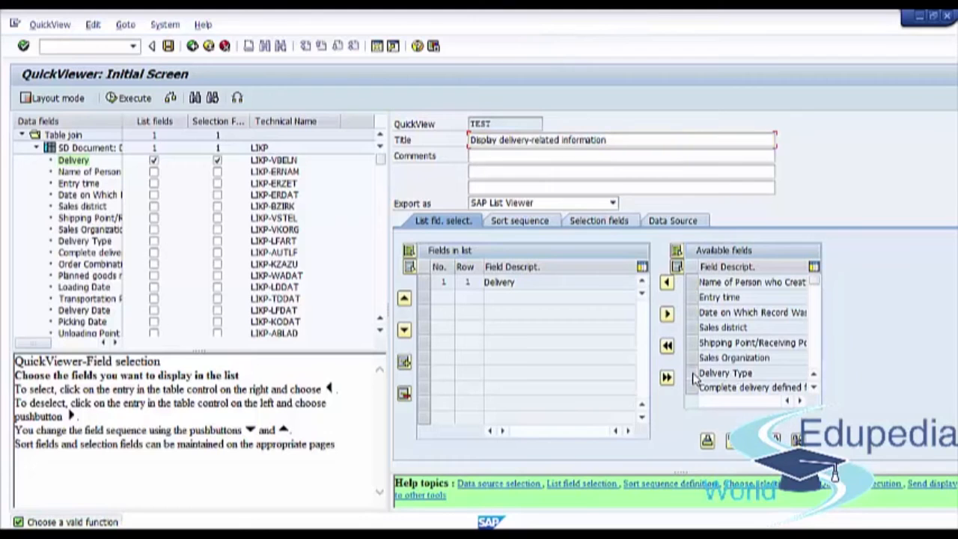
left_click(695, 374)
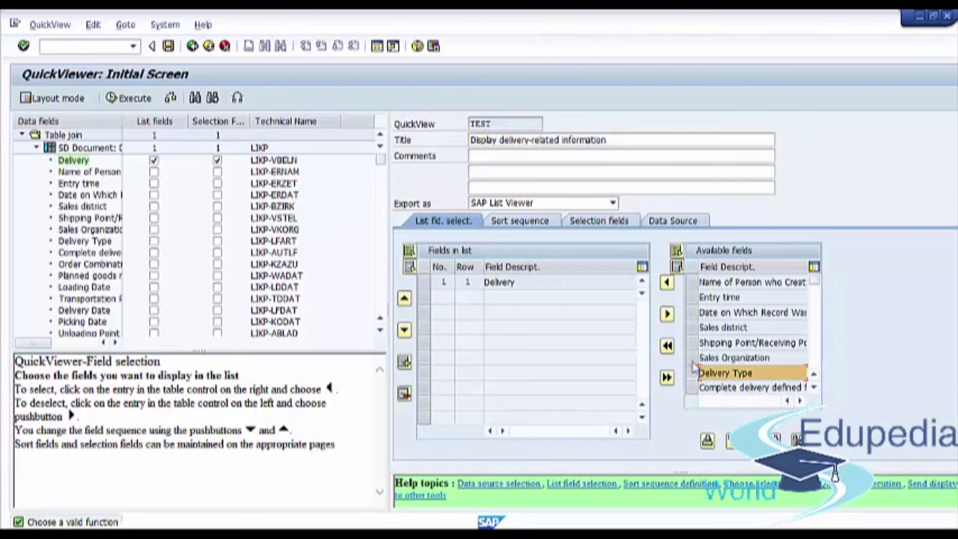
left_click(666, 283)
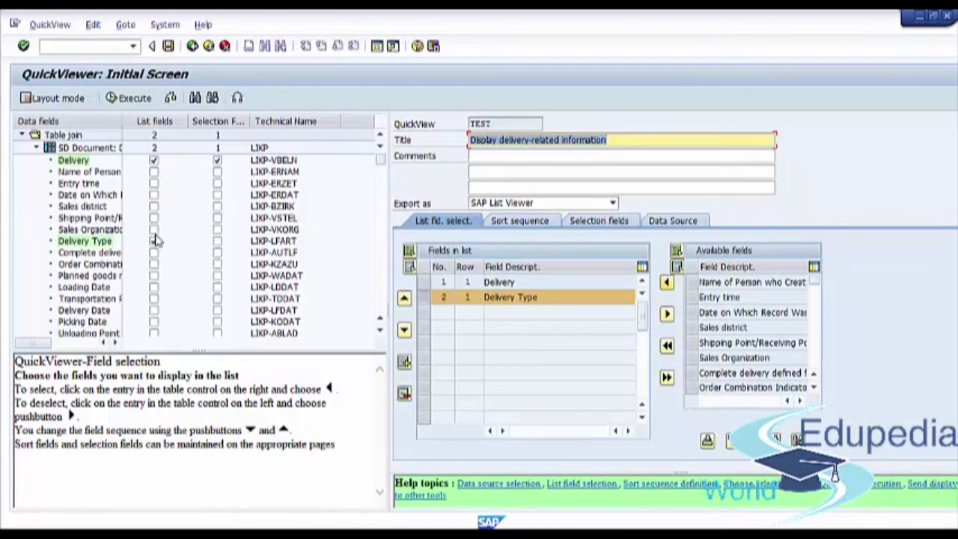
left_click(696, 358)
left_click(667, 287)
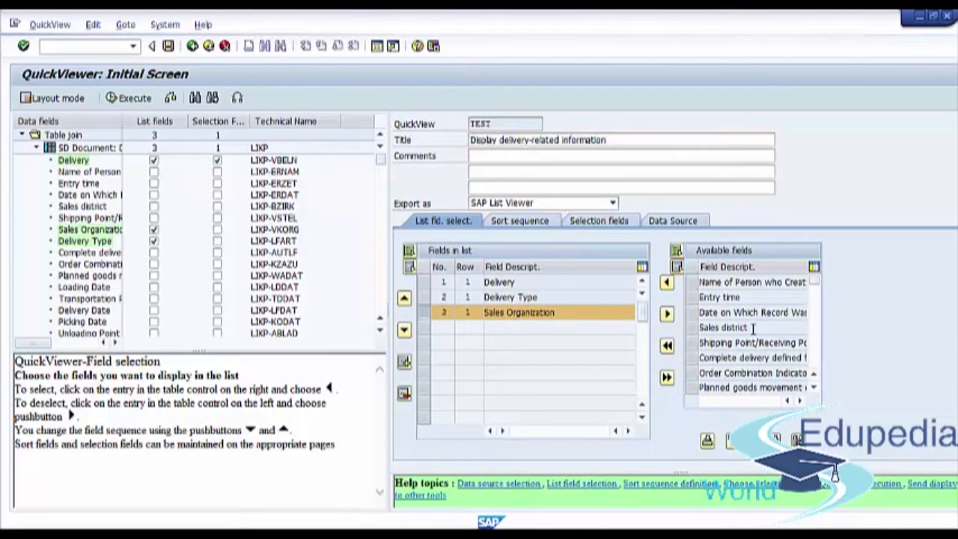
Add the Delivery Date field from the available fields to the fields in the list
scroll(753, 327, "down", 1)
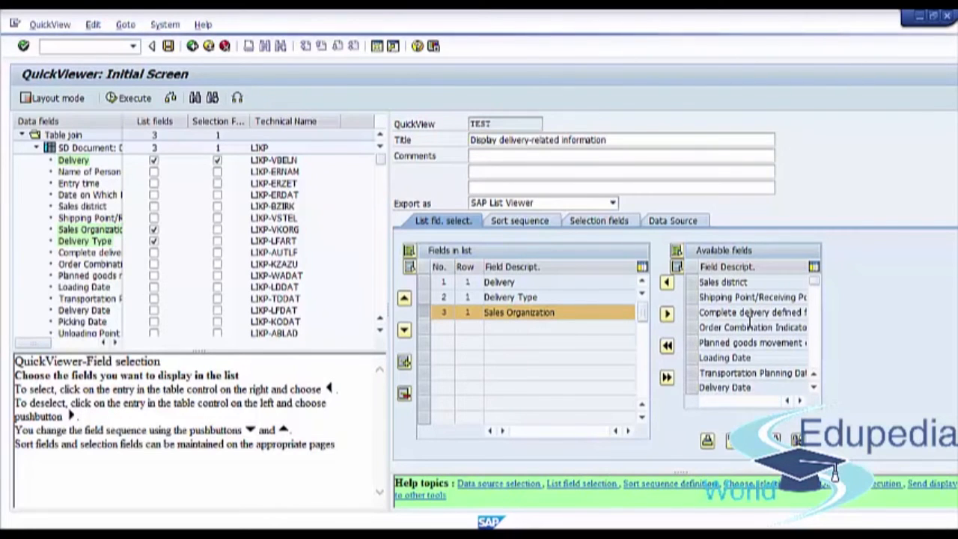
scroll(728, 369, "down", 1)
left_click(721, 342)
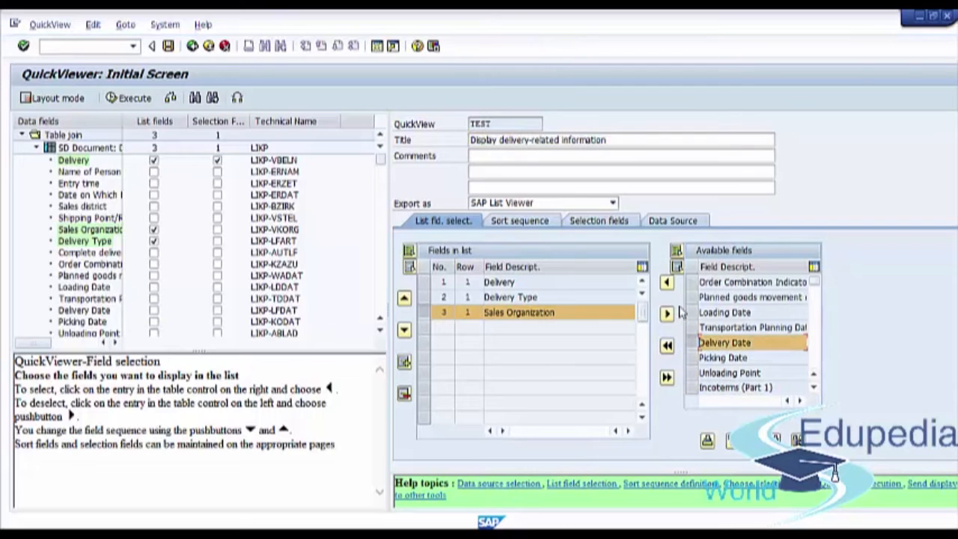
left_click(669, 283)
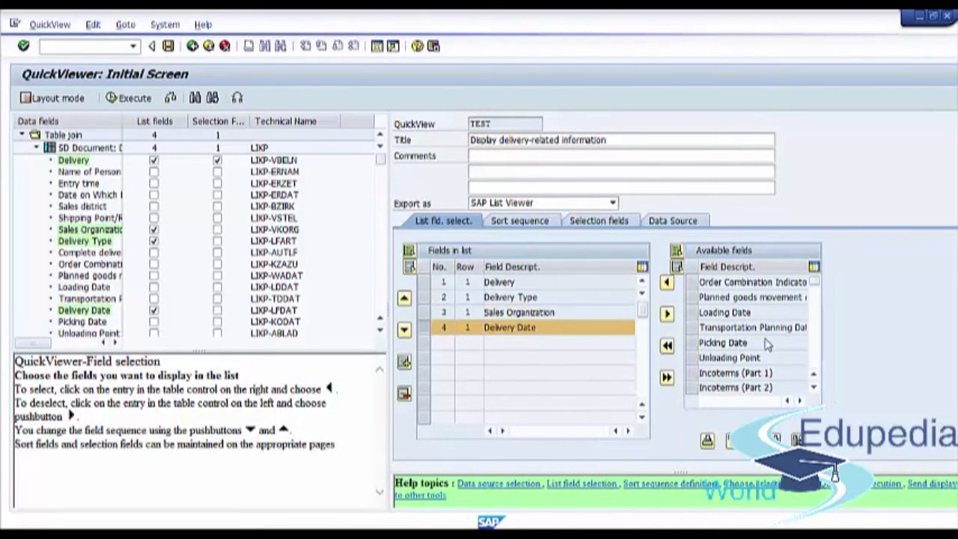
Add Route and SD document category from the available fields to the fields in the list
scroll(767, 342, "down", 1)
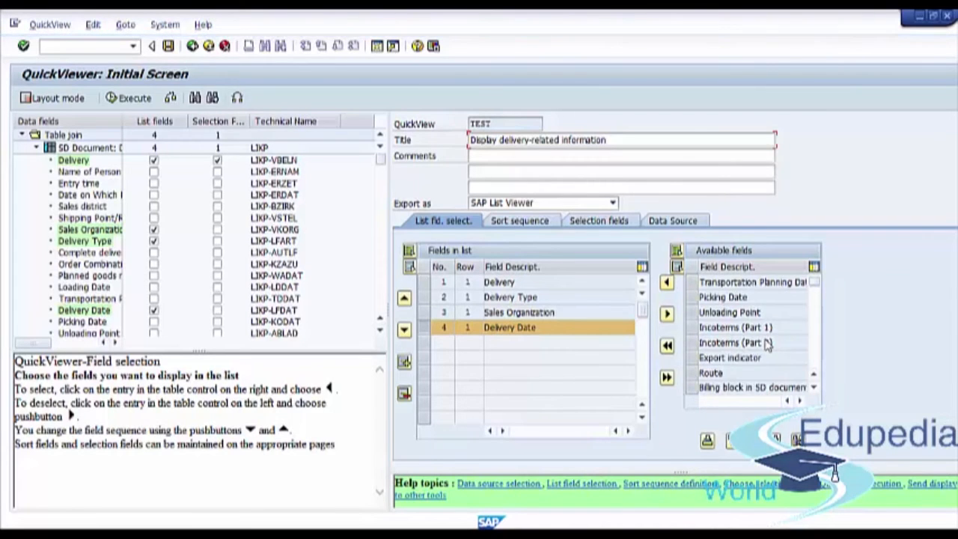
scroll(767, 342, "down", 2)
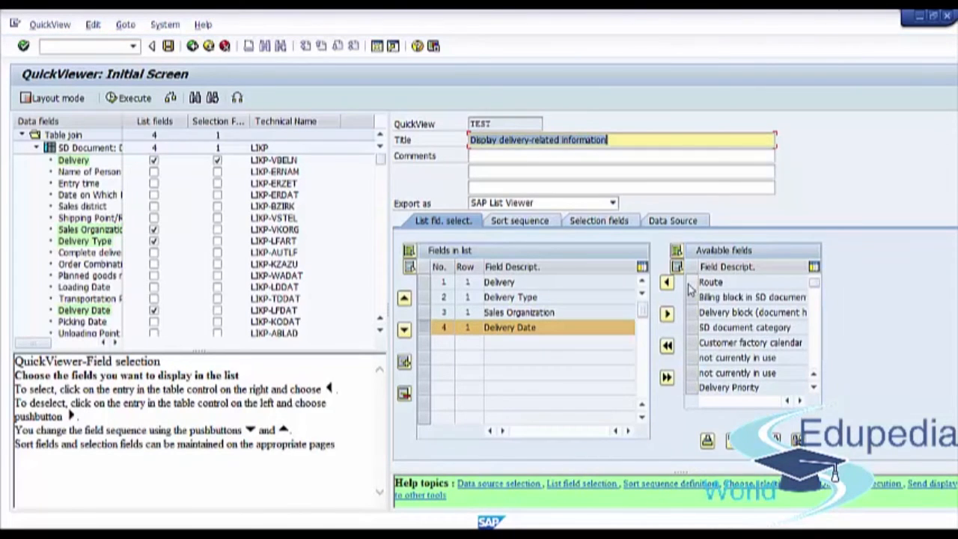
left_click(711, 283)
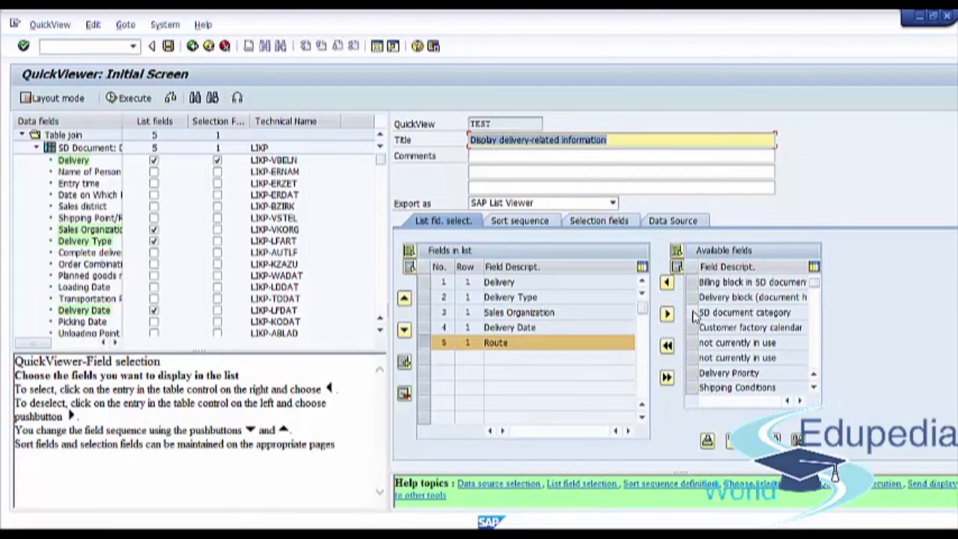
left_click(696, 314)
left_click(666, 282)
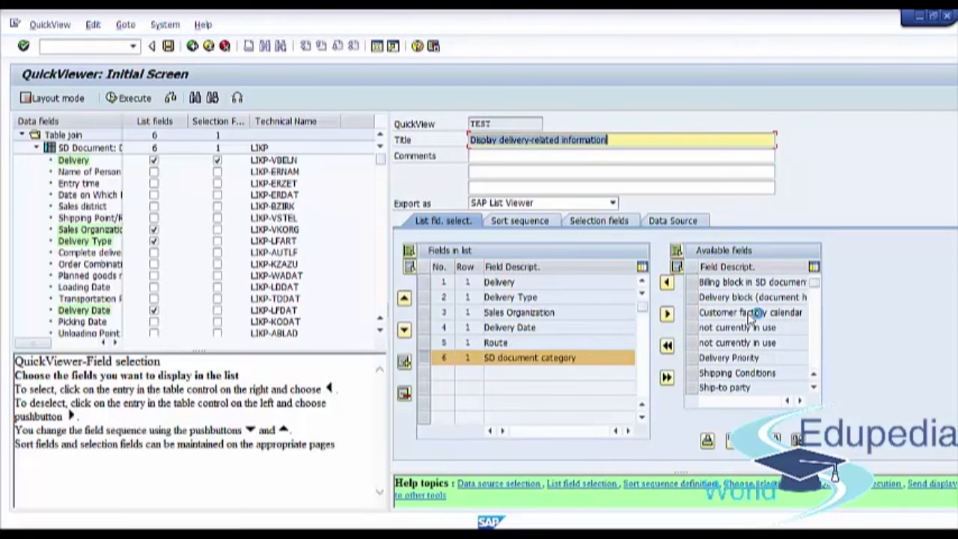
Select Ship-to party and Sold-to party together and add both to the fields in the list
scroll(751, 317, "down", 1)
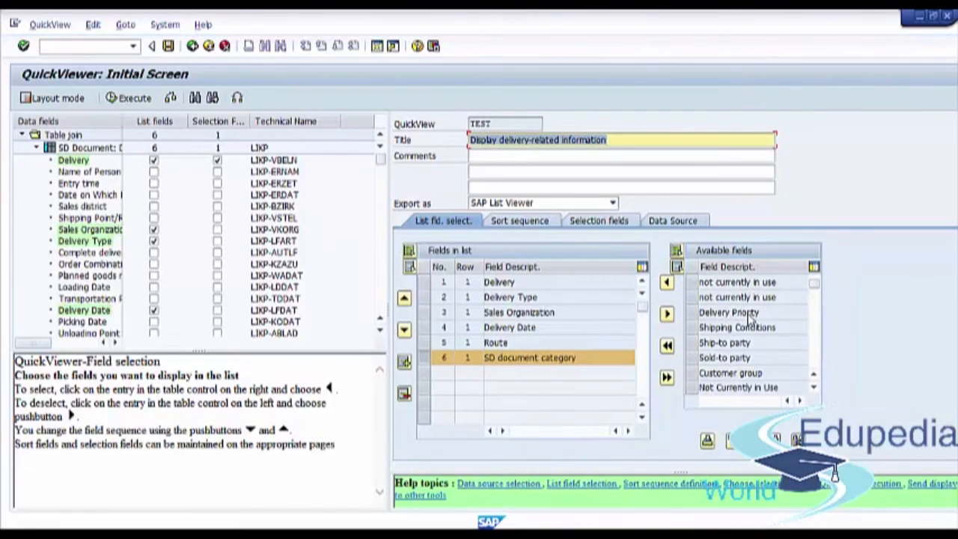
left_click(709, 343)
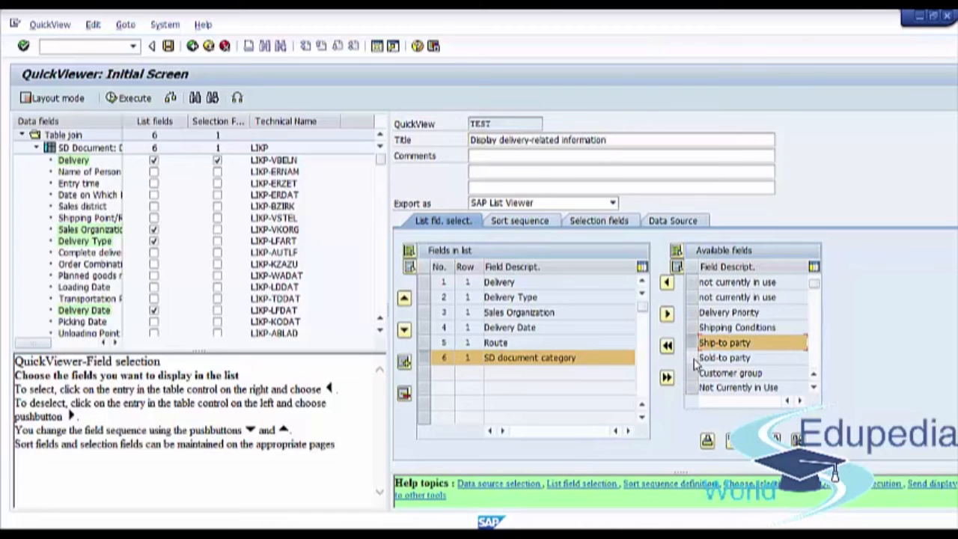
left_click(694, 359)
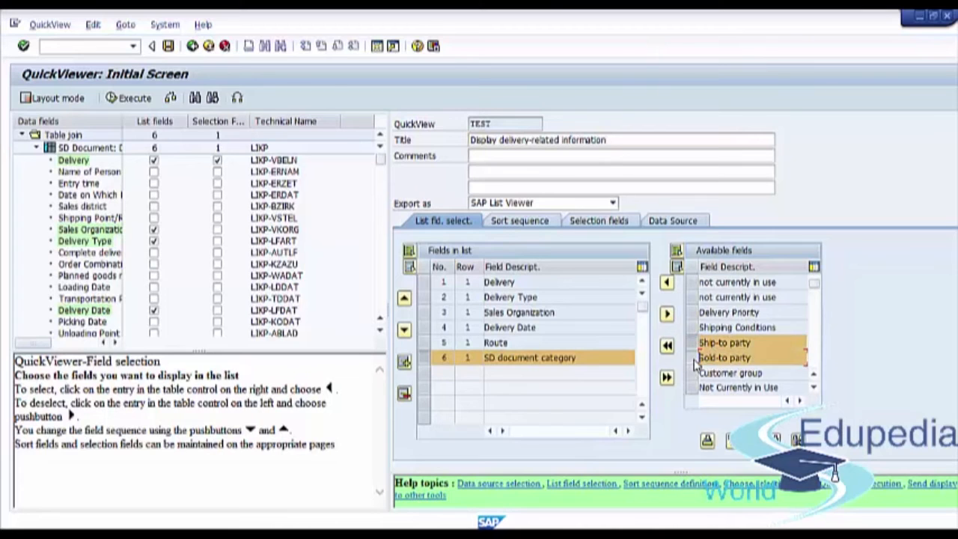
left_click(666, 283)
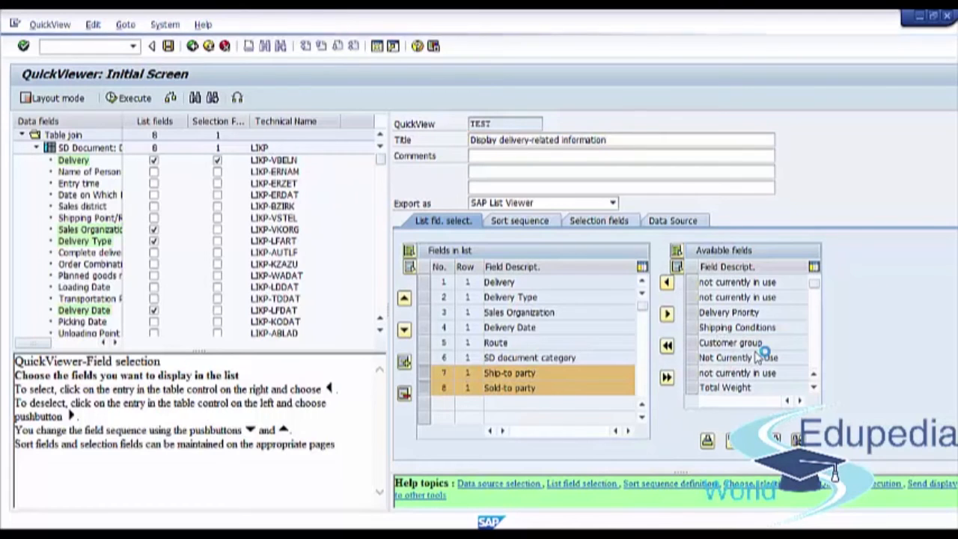
Look through the remaining available fields and widen the Data fields column to show longer field descriptions
scroll(759, 342, "down", 1)
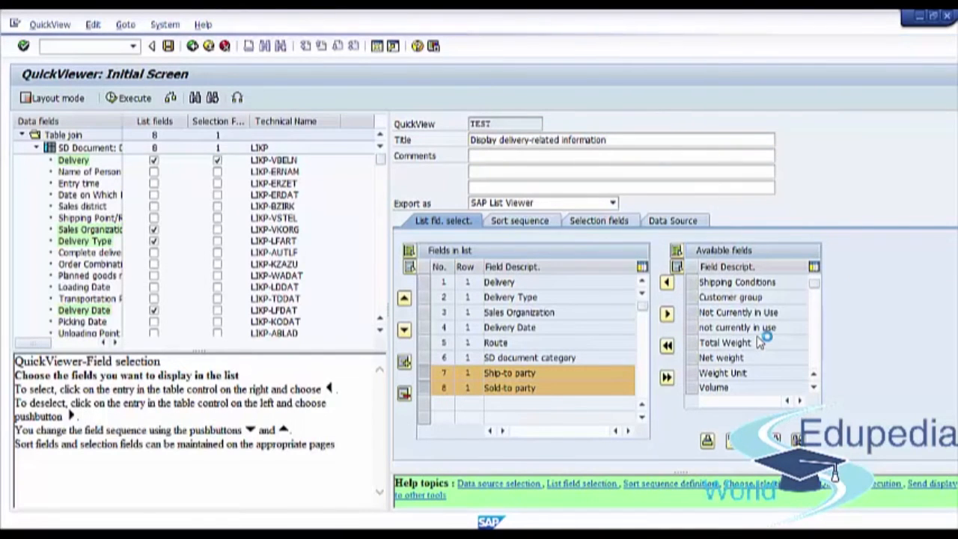
scroll(760, 342, "down", 1)
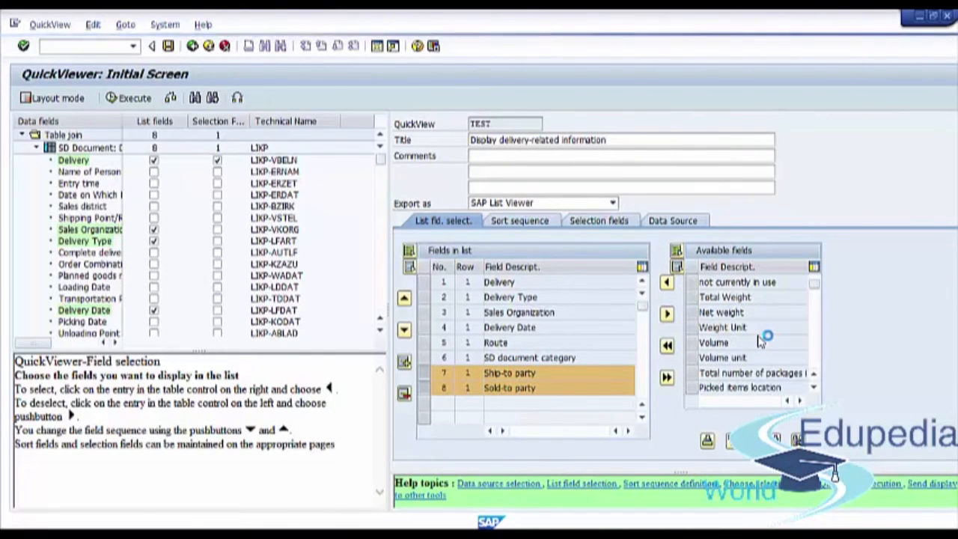
scroll(760, 342, "down", 1)
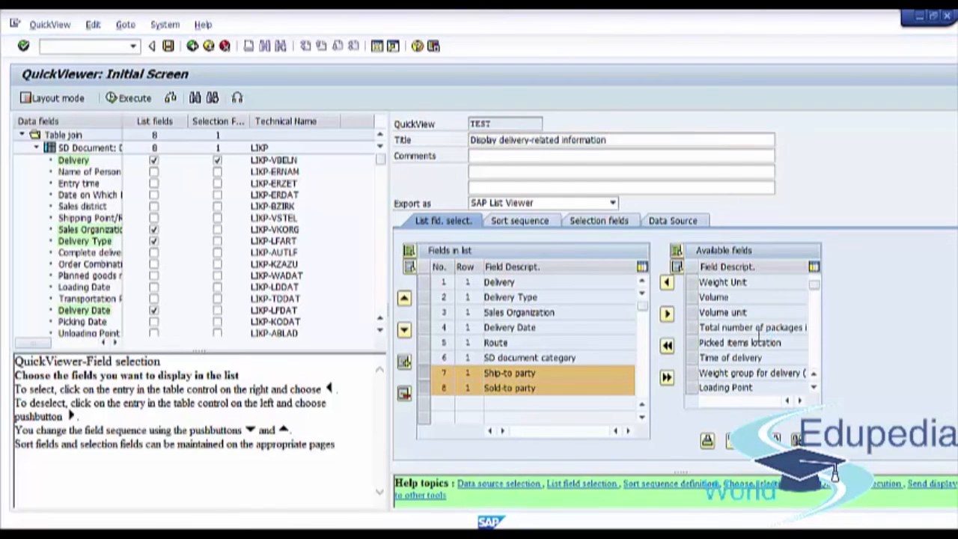
scroll(760, 342, "down", 1)
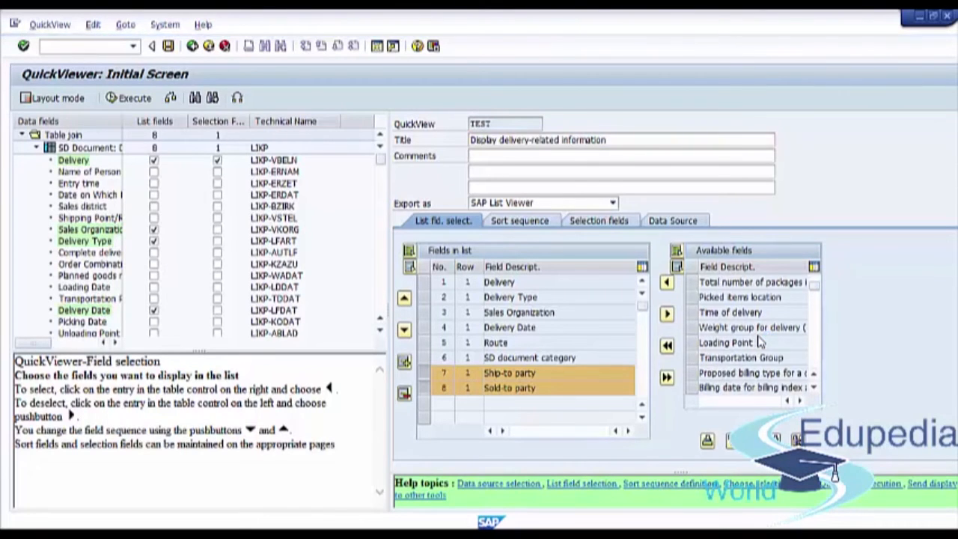
scroll(760, 342, "down", 1)
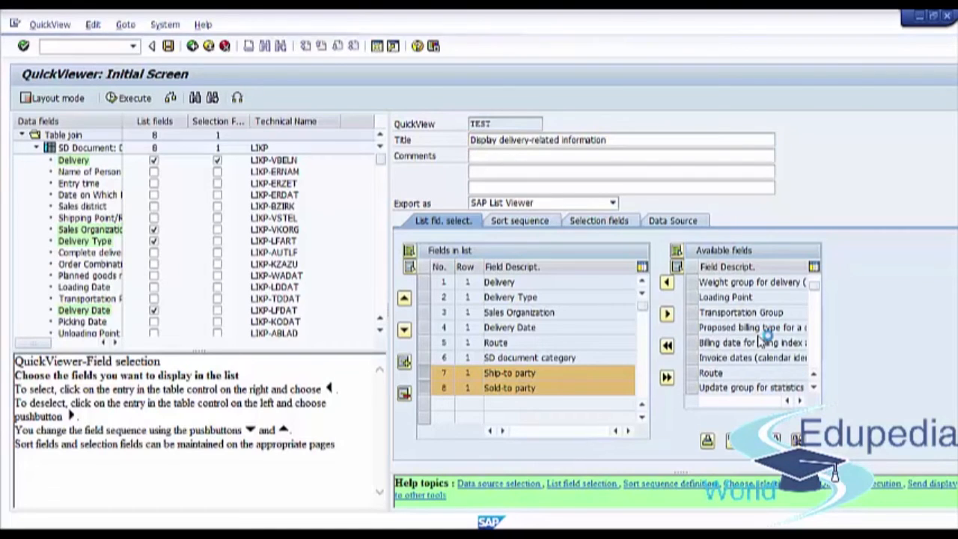
scroll(760, 342, "down", 1)
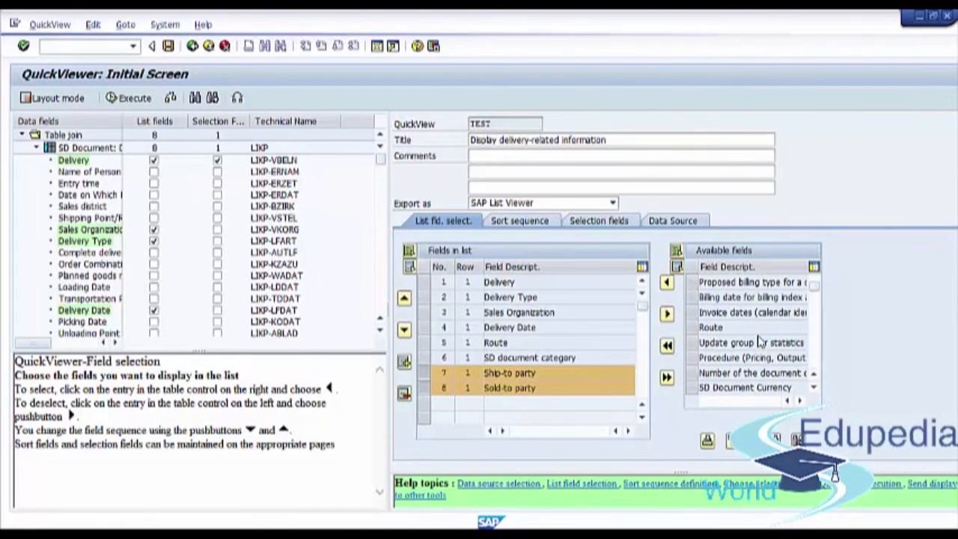
scroll(761, 342, "down", 1)
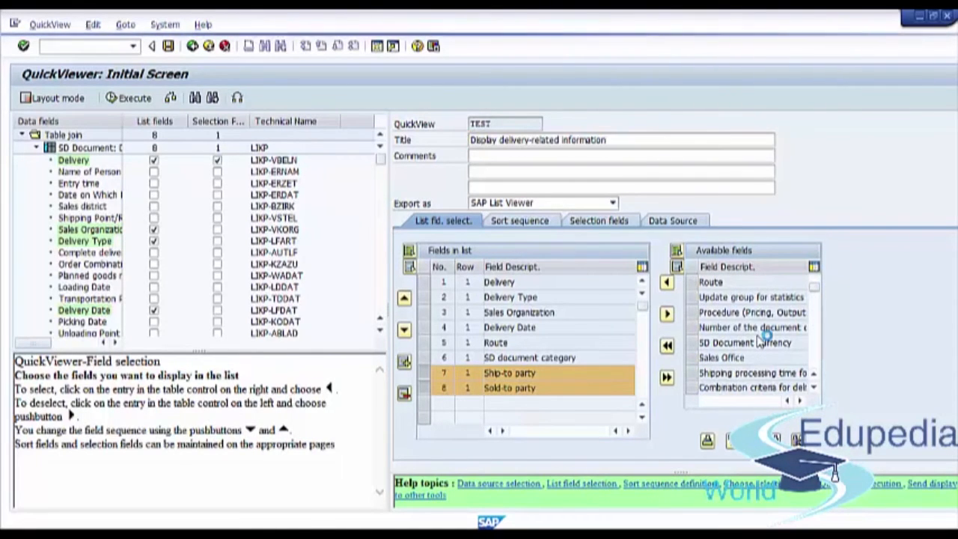
scroll(760, 342, "down", 1)
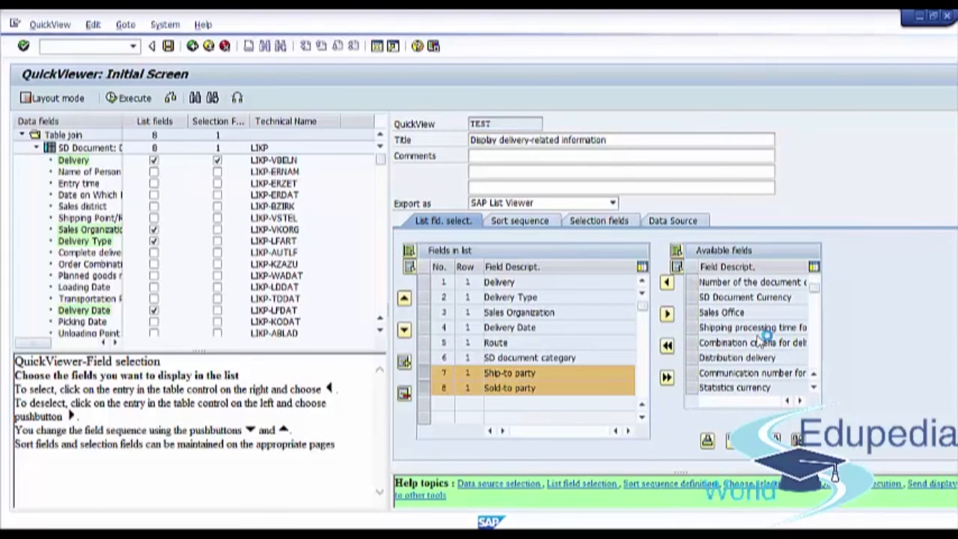
scroll(761, 342, "down", 1)
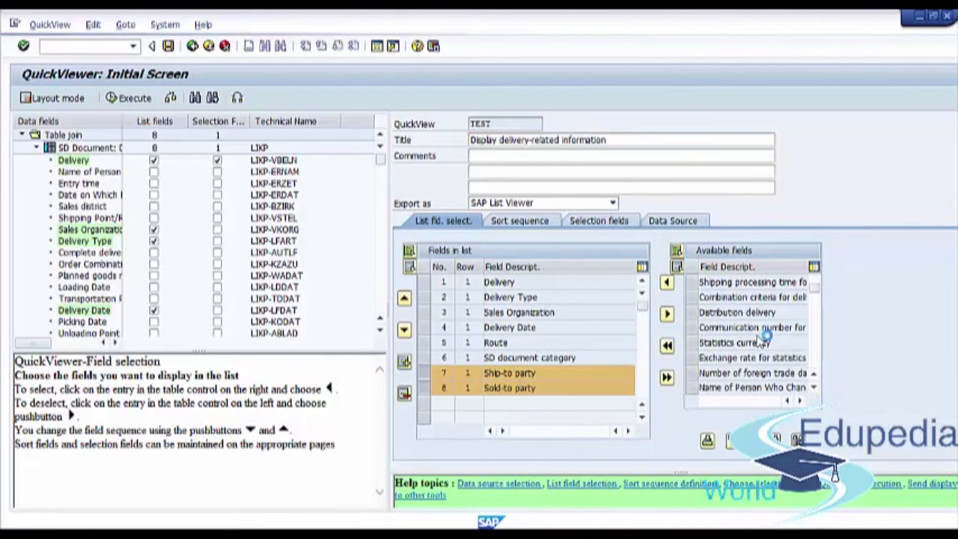
scroll(763, 338, "down", 1)
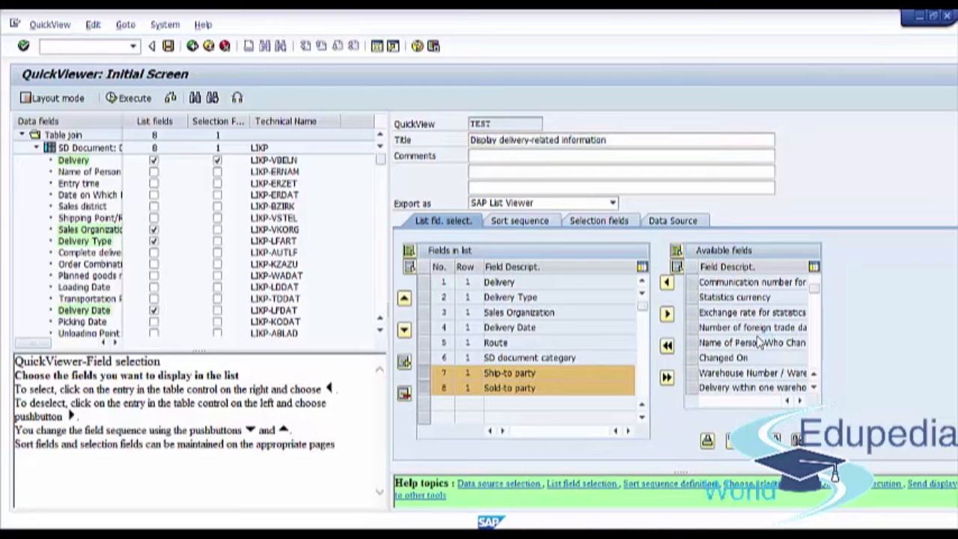
scroll(761, 338, "down", 1)
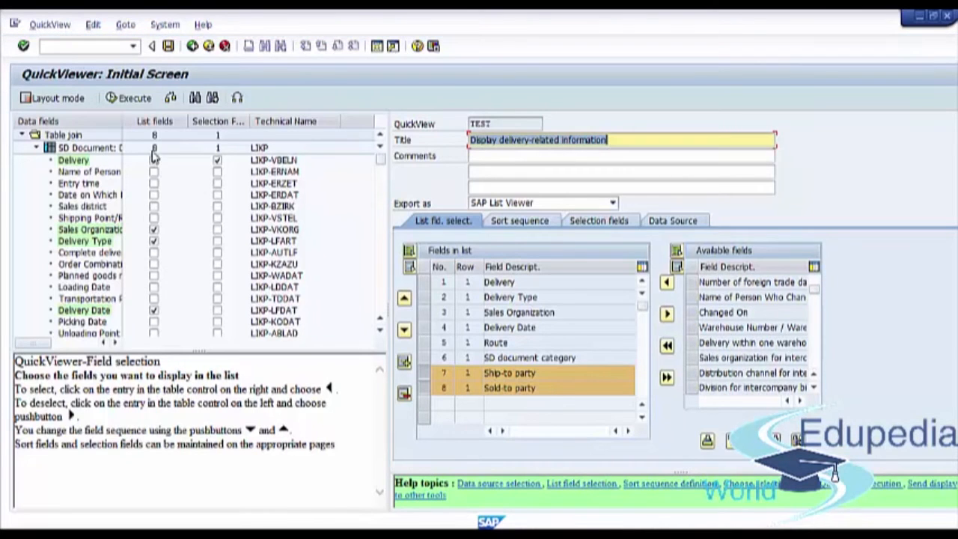
left_click_drag(125, 121, 191, 121)
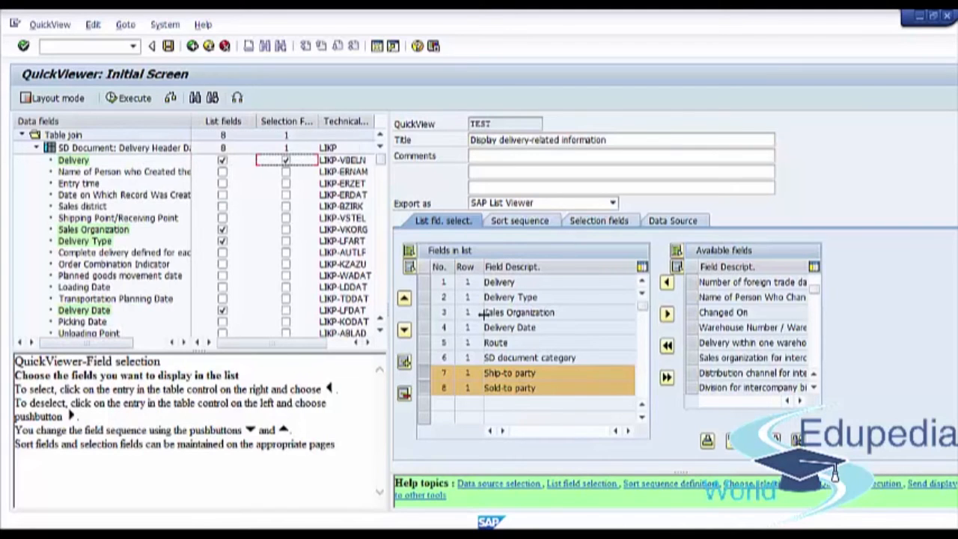
Try selecting single and multiple rows among the fields in the list, including selecting all rows and deselecting them
left_click(424, 372)
left_click(424, 388)
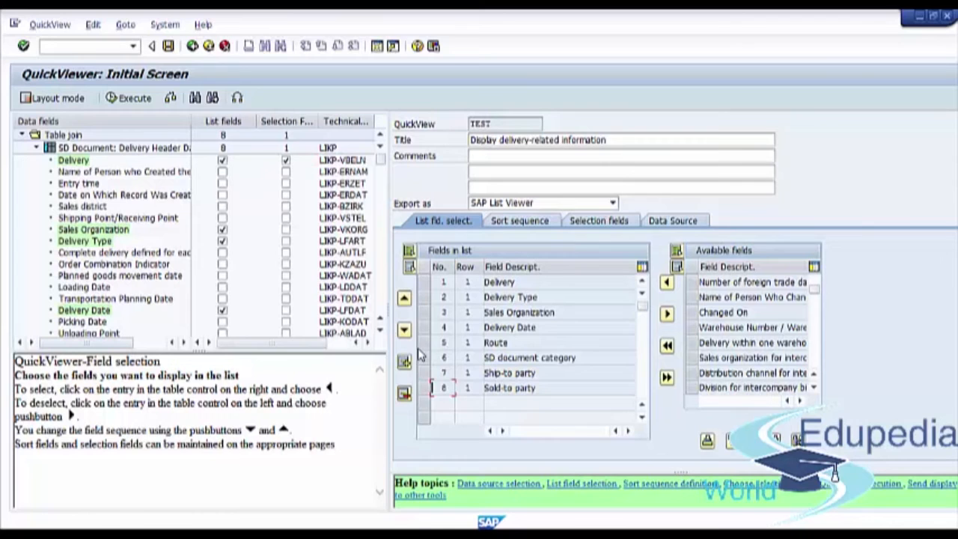
left_click(424, 342)
left_click(424, 373, "shift")
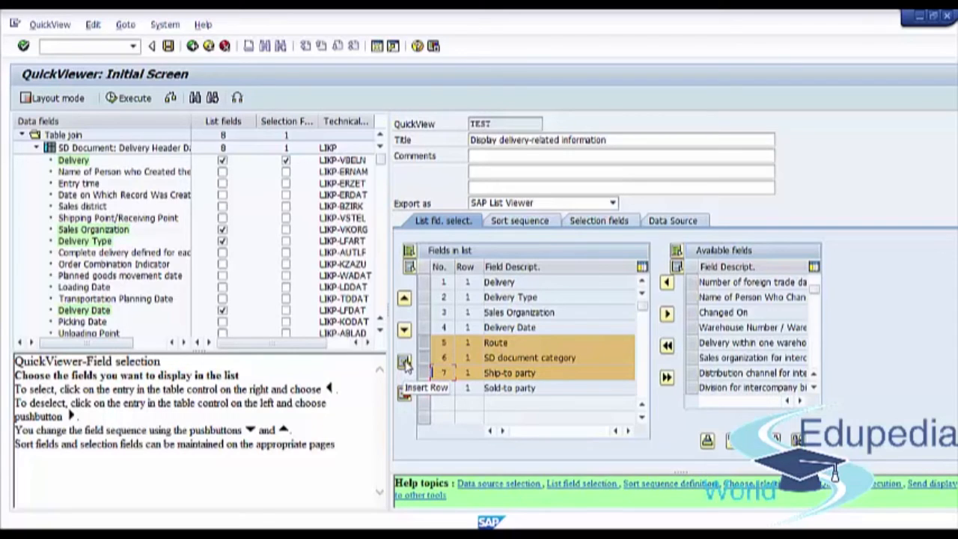
left_click(424, 343)
left_click(424, 358)
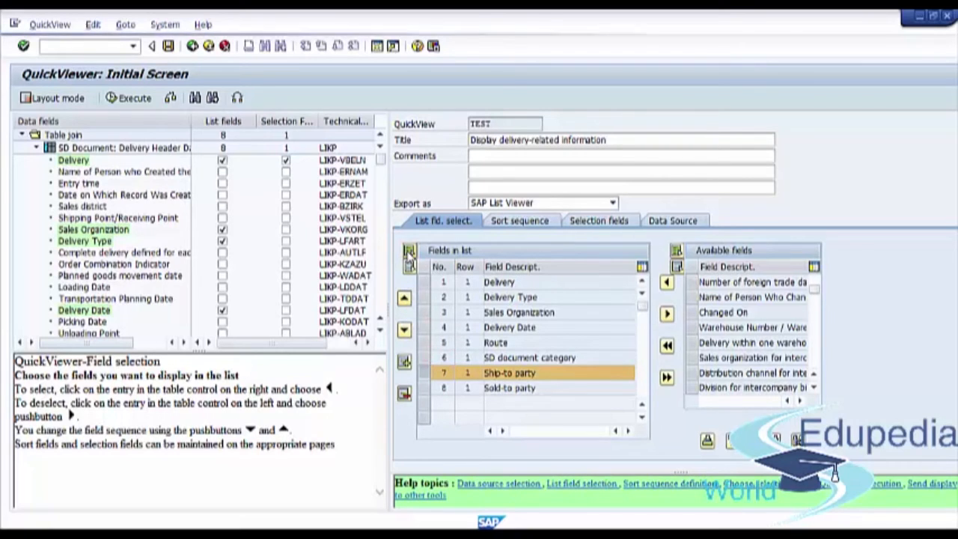
left_click(409, 252)
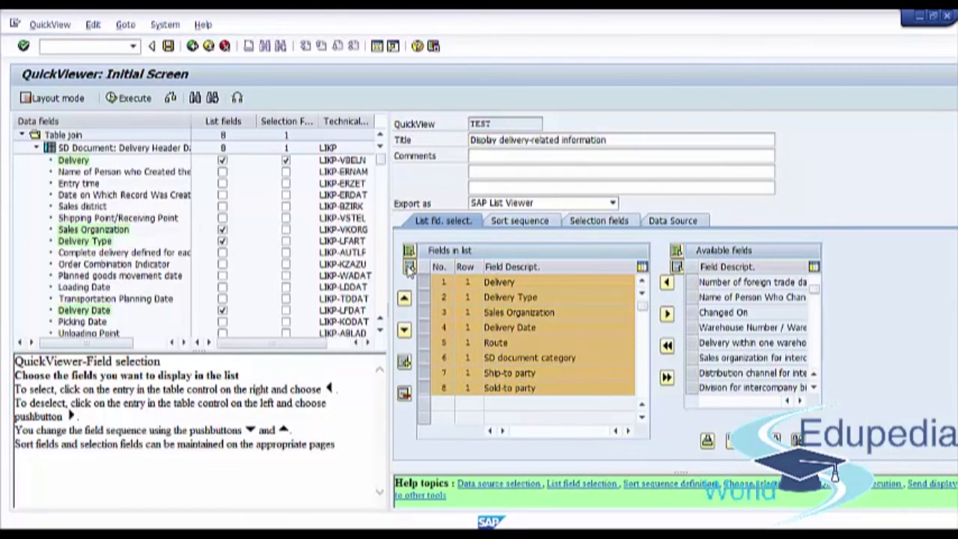
left_click(409, 267)
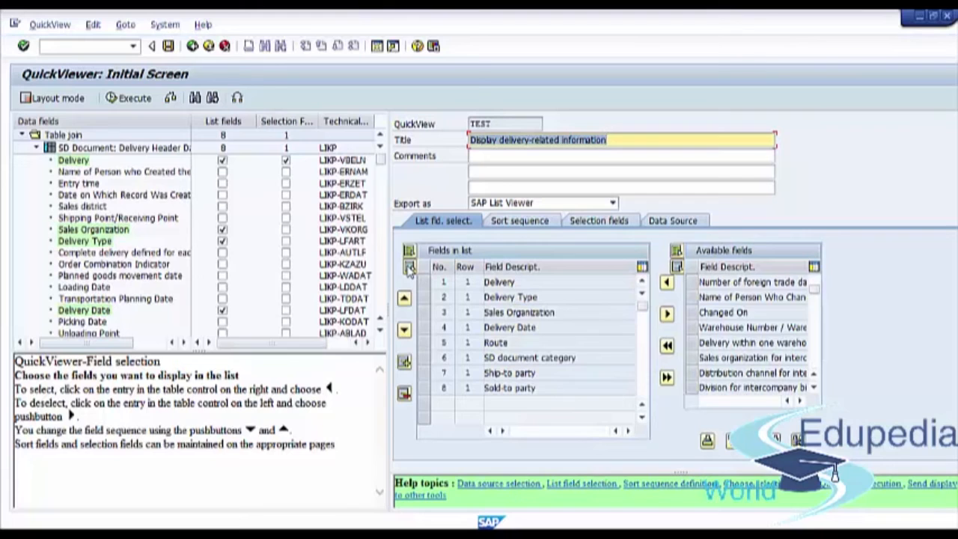
Add Delivery to the selected sort sequence, trying descending order before setting it back to ascending
left_click(518, 222)
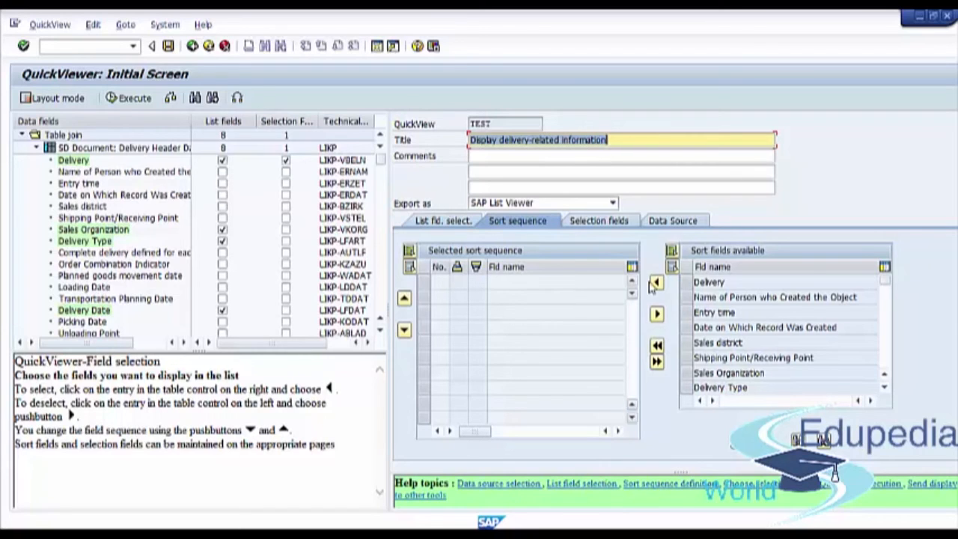
left_click(684, 284)
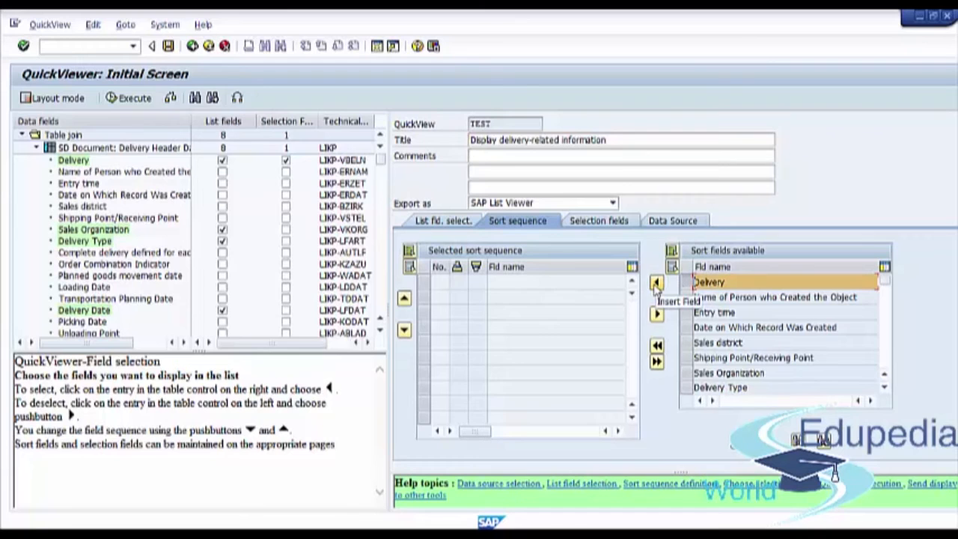
left_click(656, 284)
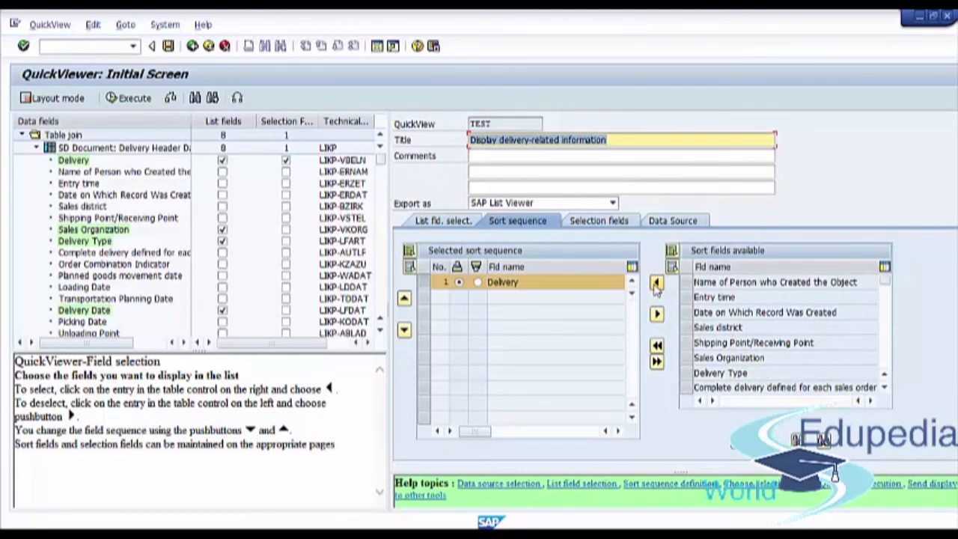
left_click(478, 283)
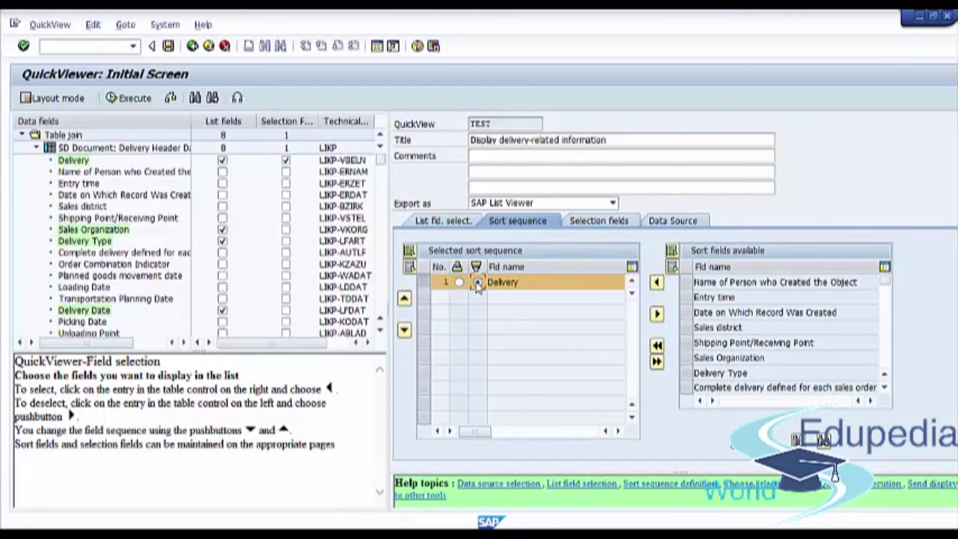
left_click(460, 284)
Add Sales Organization and Delivery Type together to the selection fields and widen the Selection Fields column in the data field tree
left_click(595, 222)
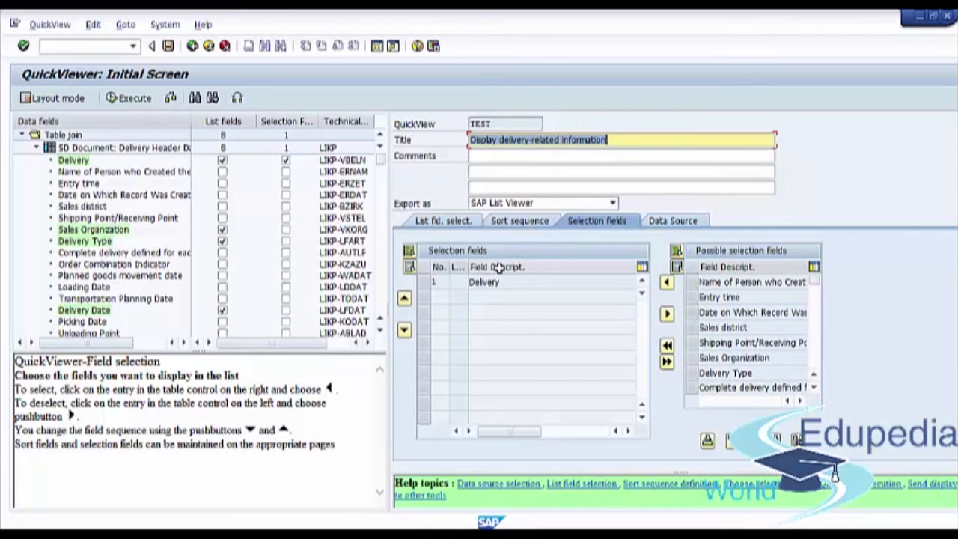
left_click(440, 282)
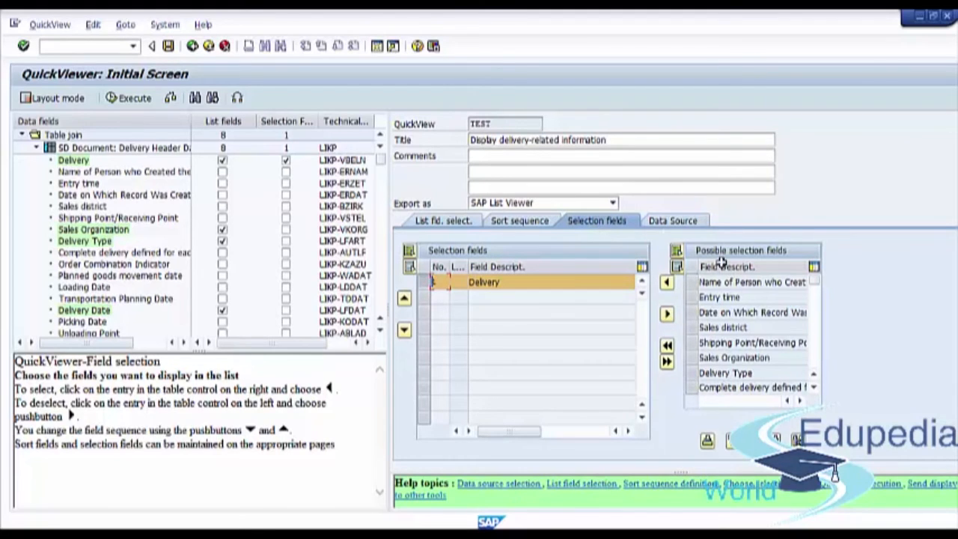
left_click(694, 361)
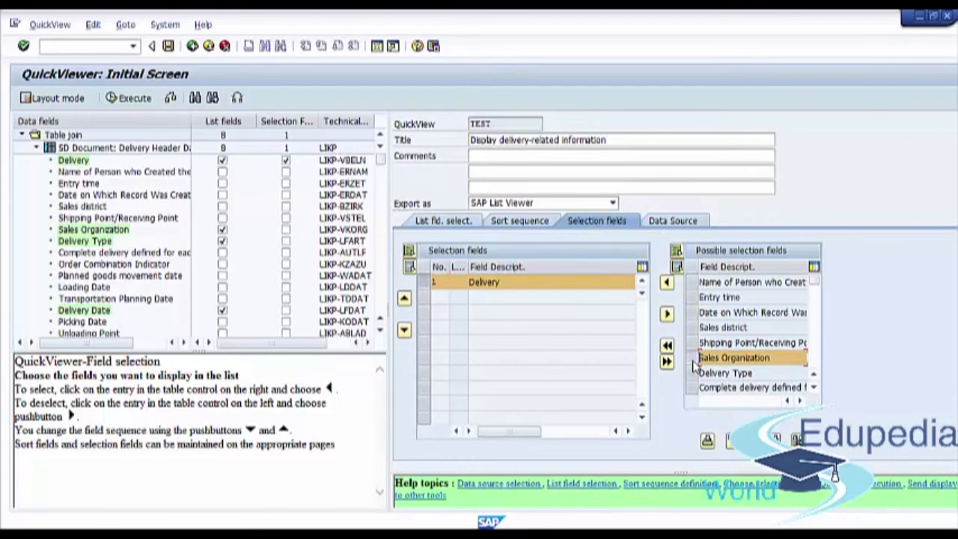
left_click(690, 374)
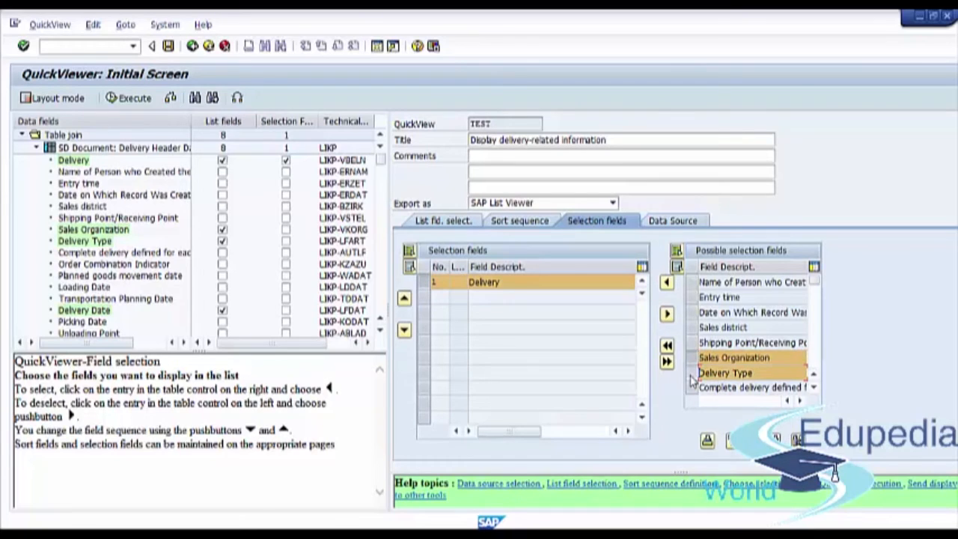
left_click(667, 284)
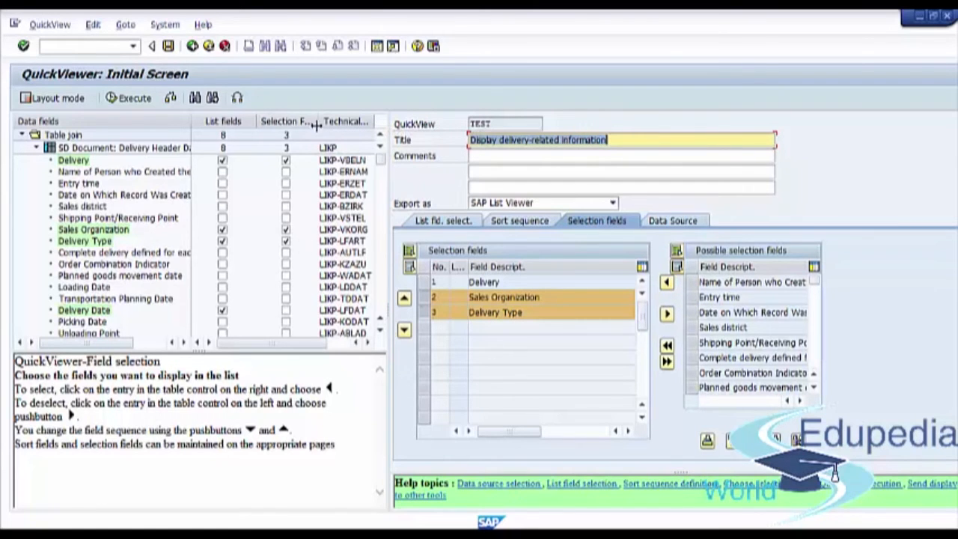
left_click_drag(317, 121, 330, 121)
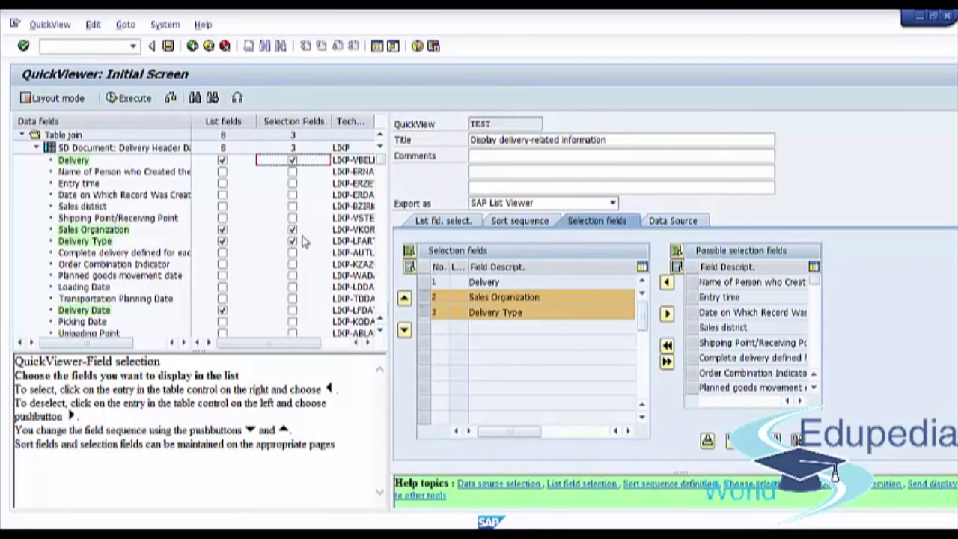
Find Delivery Date among the possible selection fields and add it to the selection fields
left_click(712, 340)
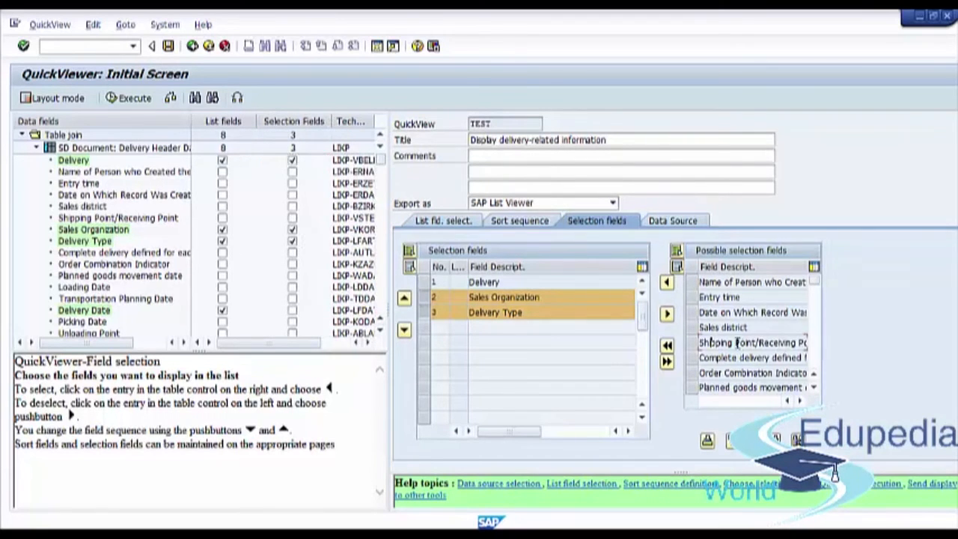
scroll(748, 353, "down", 1)
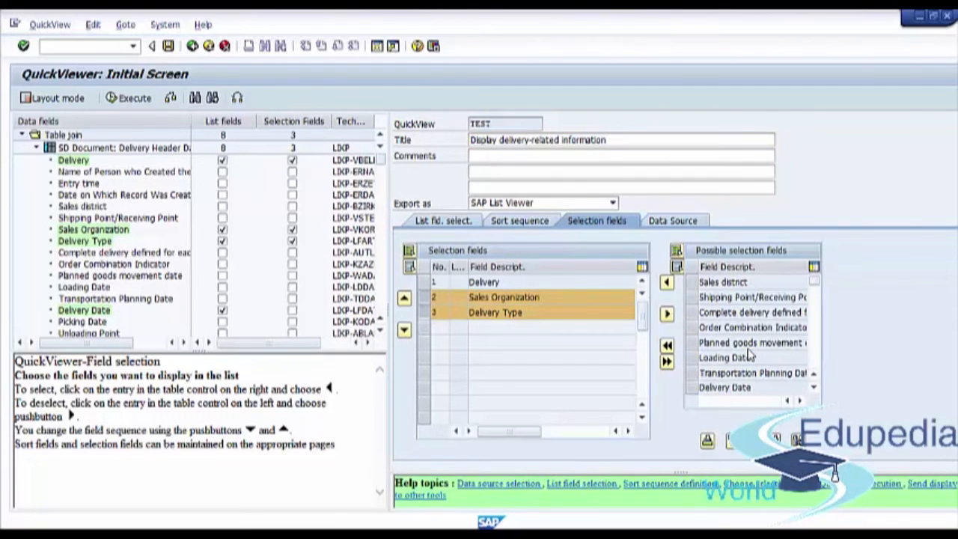
scroll(752, 352, "down", 1)
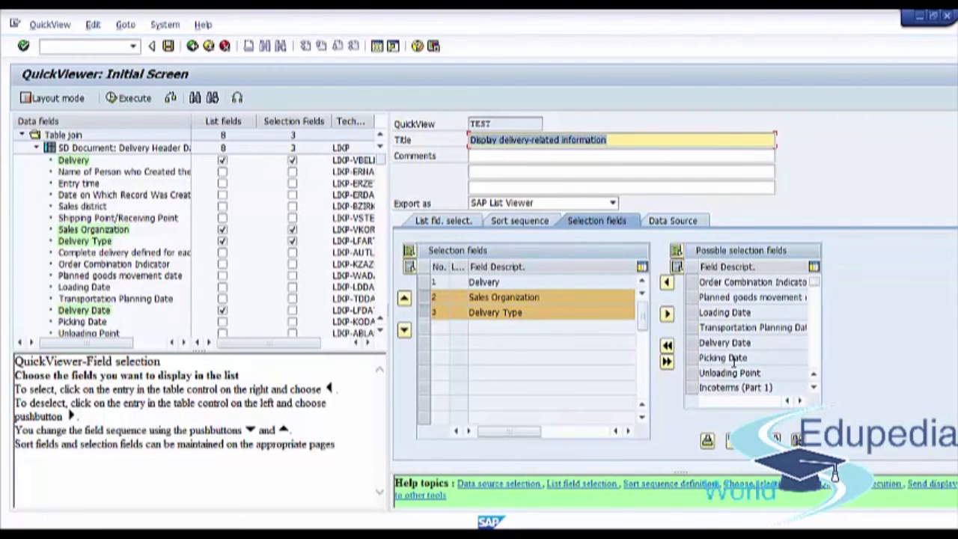
left_click(694, 342)
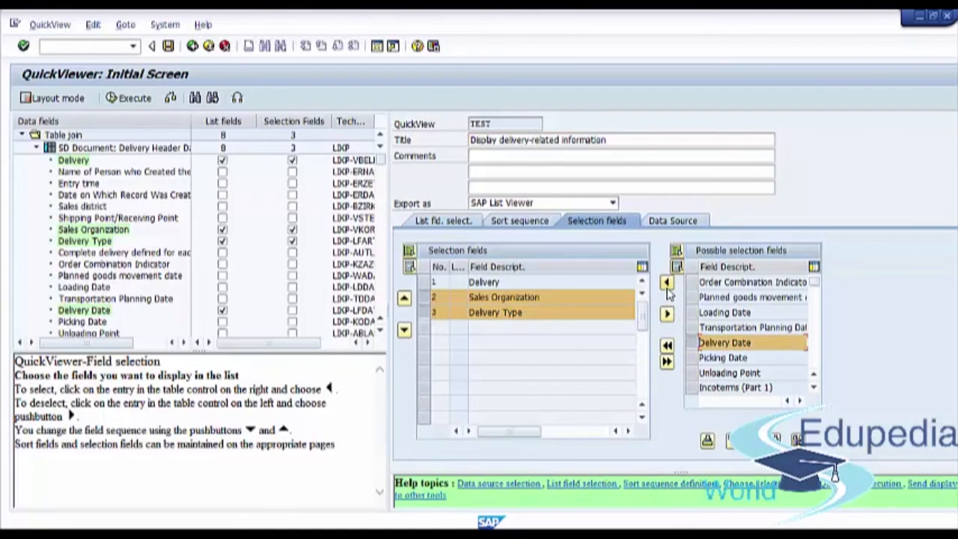
double_click(739, 341)
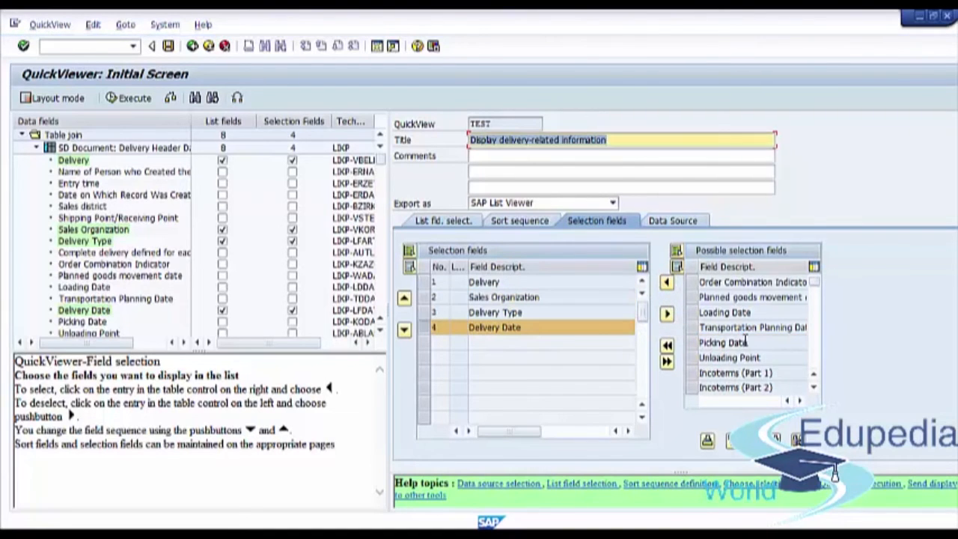
Find Route further down the possible selection fields and add it to the selection fields
scroll(747, 344, "down", 1)
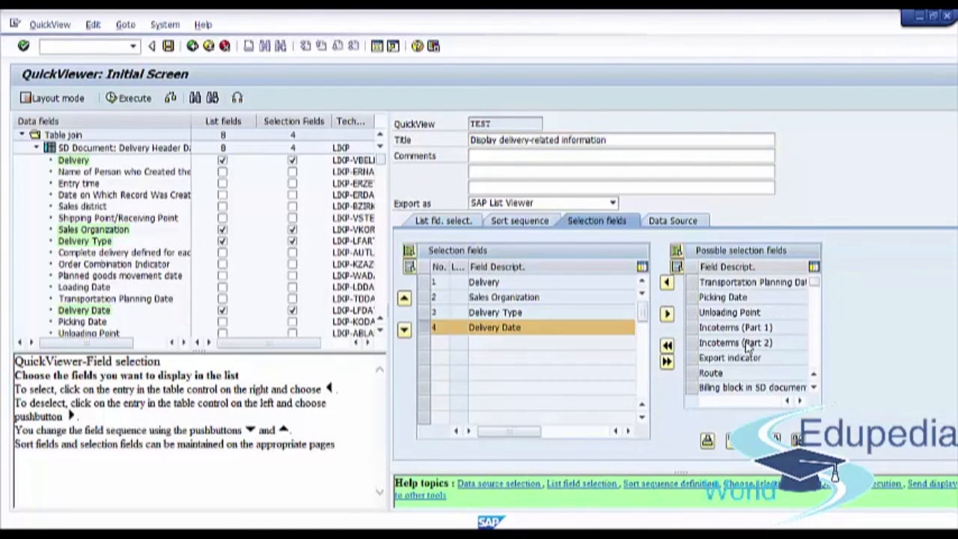
scroll(746, 344, "down", 1)
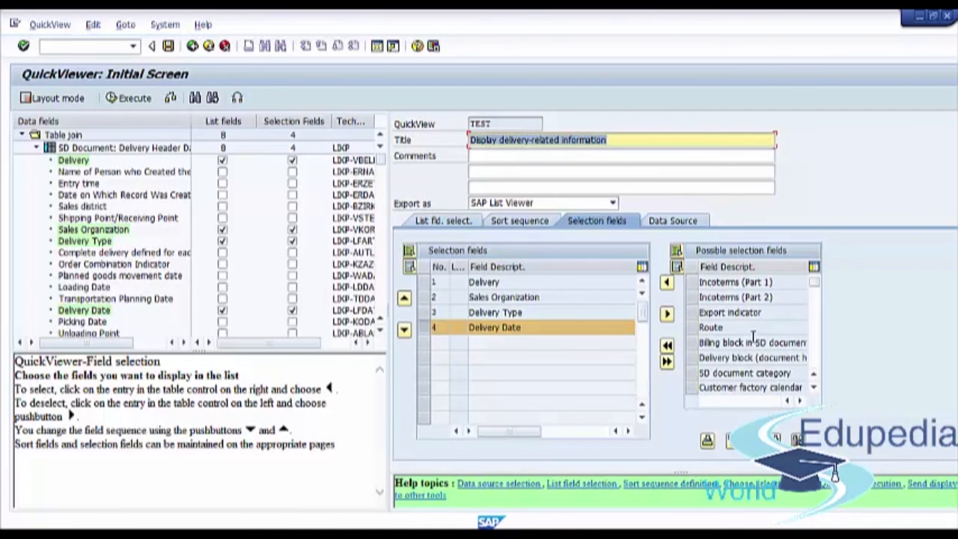
left_click(707, 327)
left_click(666, 284)
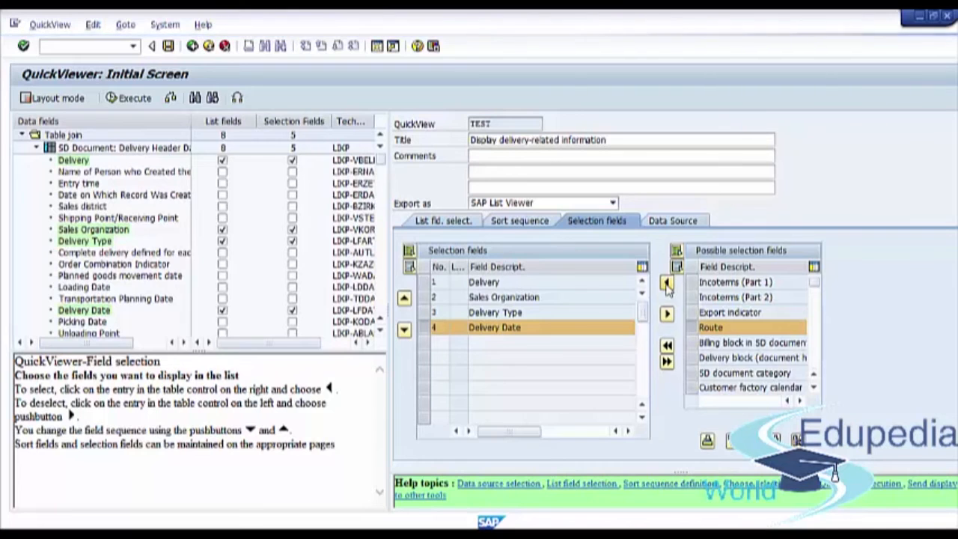
left_click(440, 343)
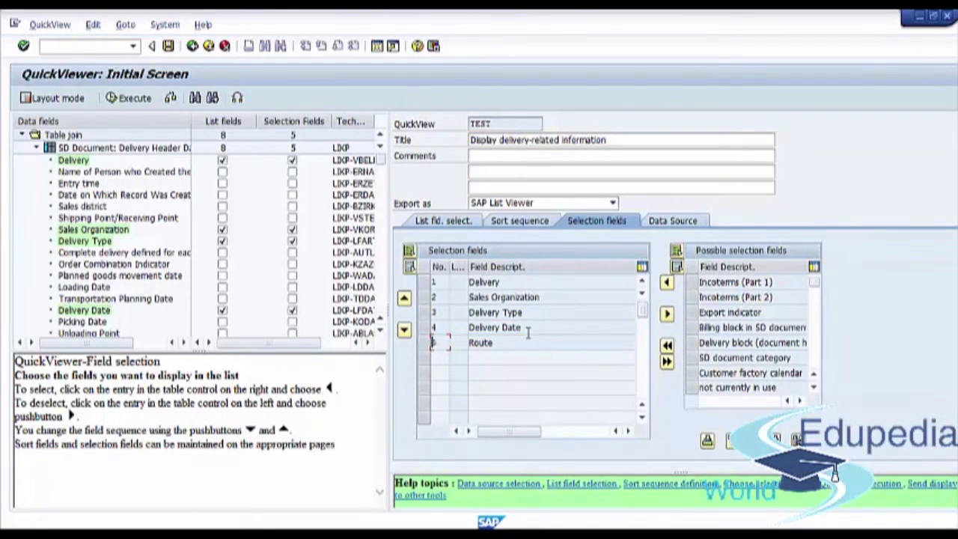
Review the available data source types for the QuickView, keeping Table join as the source
left_click(669, 221)
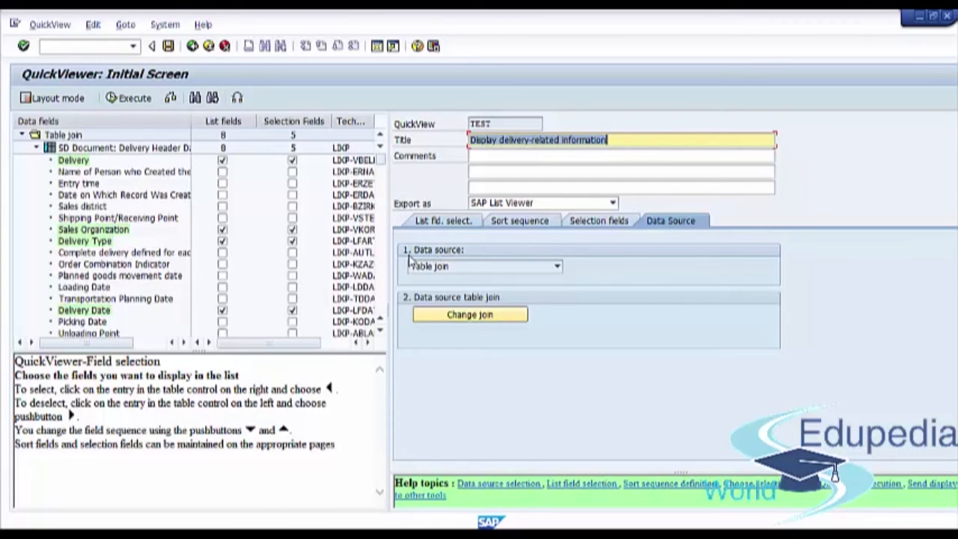
left_click(555, 267)
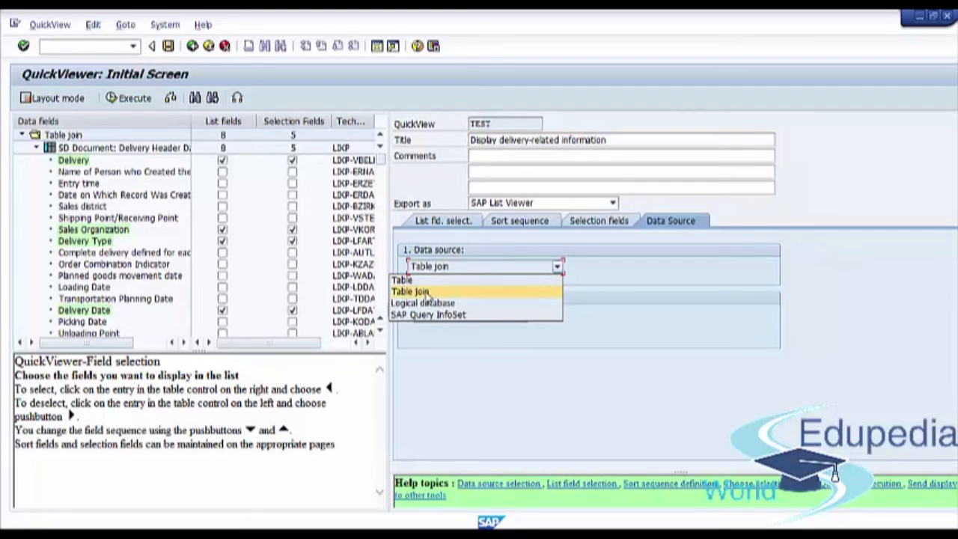
left_click(595, 293)
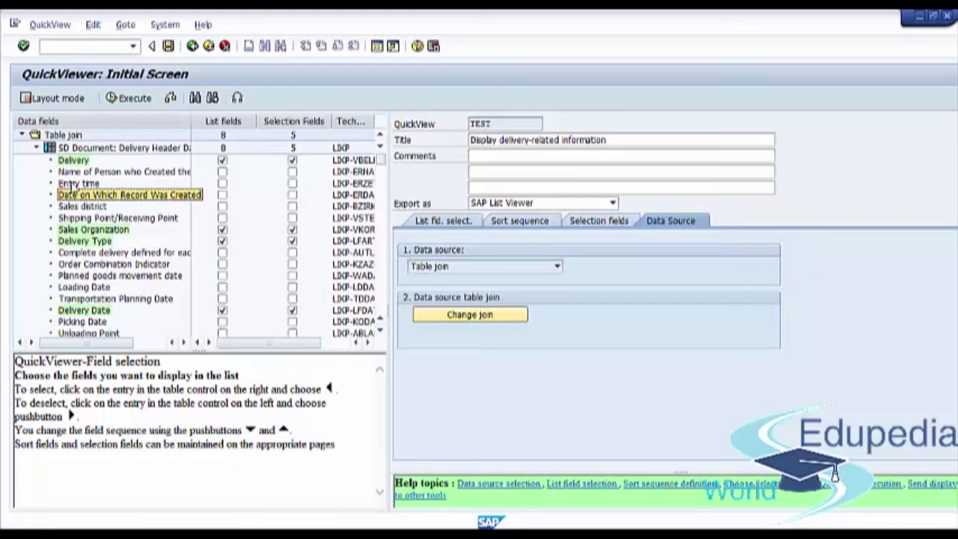
Collapse the delivery header table, expand the LIPS delivery item table, and mark Plant and Storage Location as list fields
left_click(152, 149)
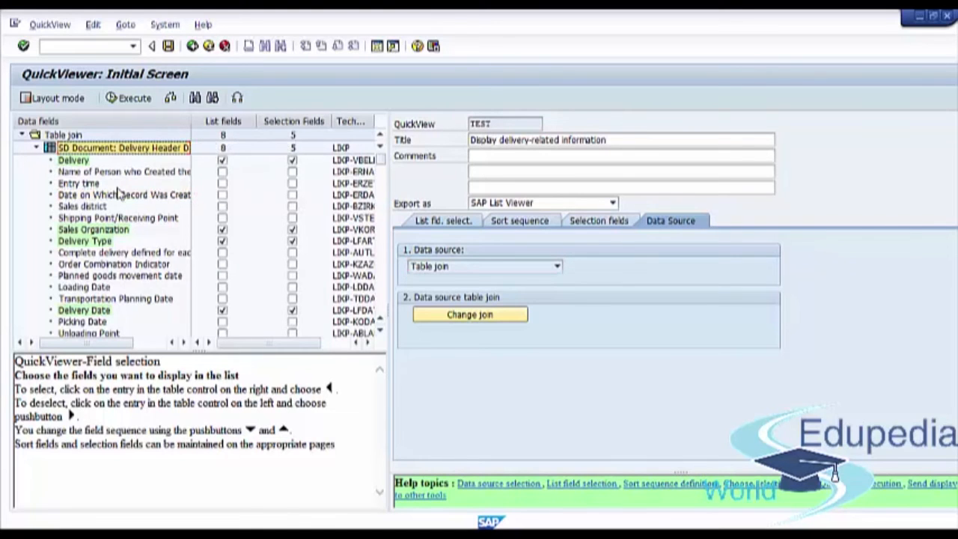
scroll(94, 212, "down", 1)
scroll(94, 212, "down", 1)
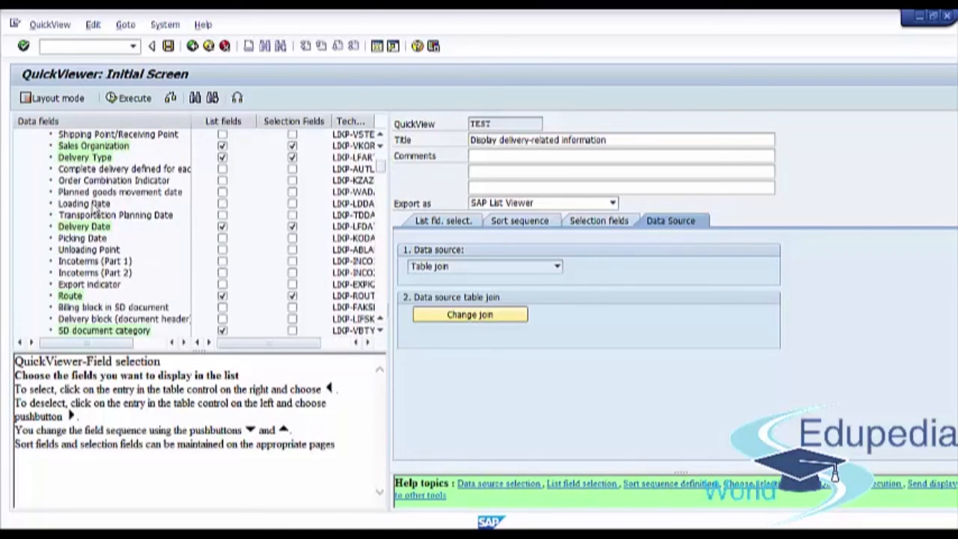
scroll(95, 212, "up", 2)
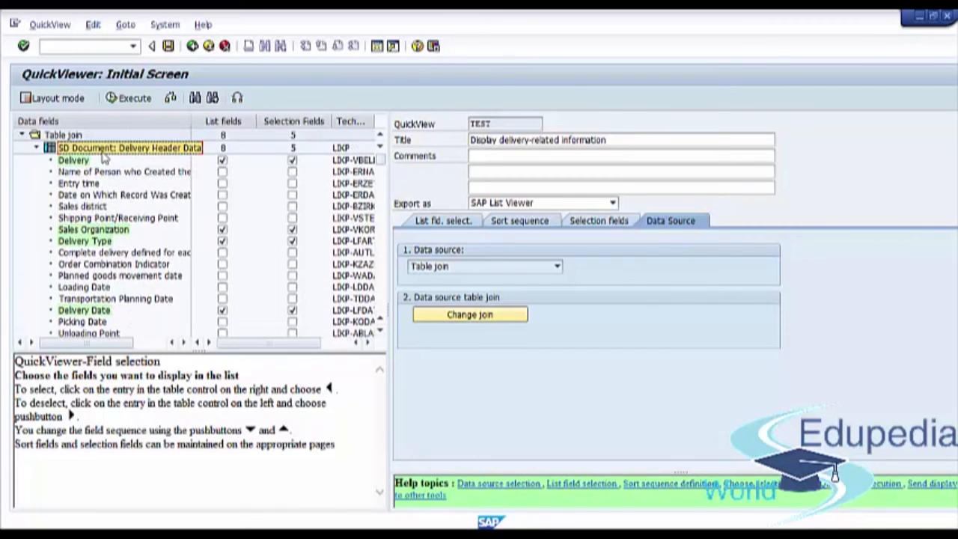
left_click(36, 149)
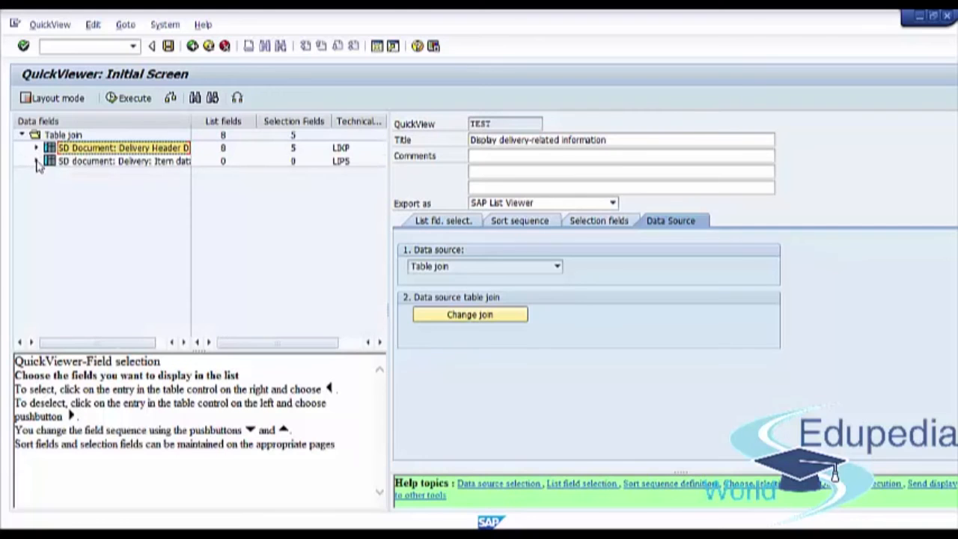
left_click(36, 161)
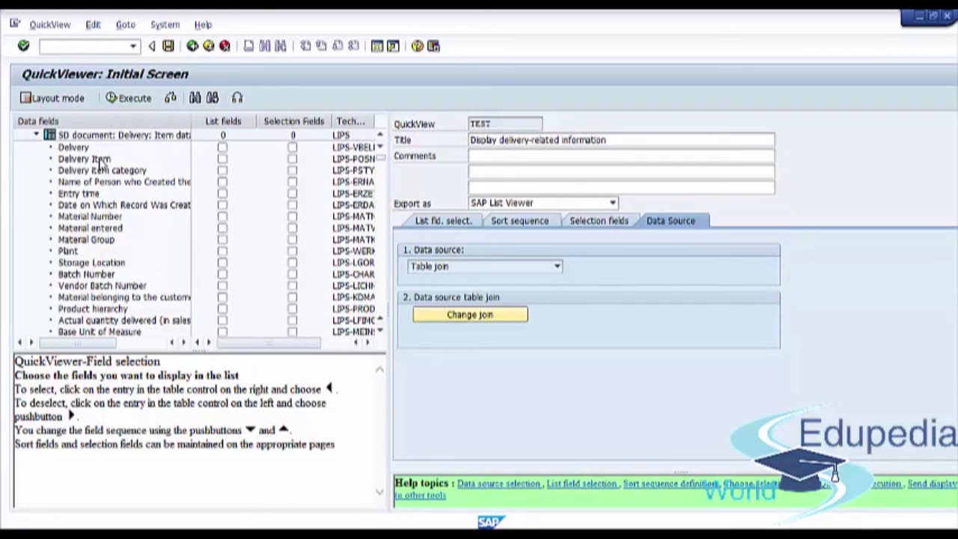
left_click(222, 252)
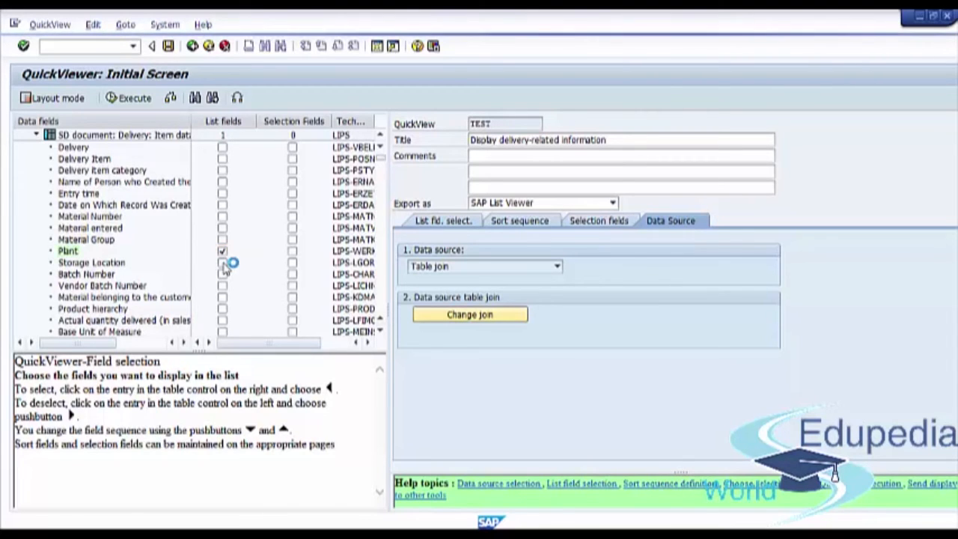
left_click(223, 263)
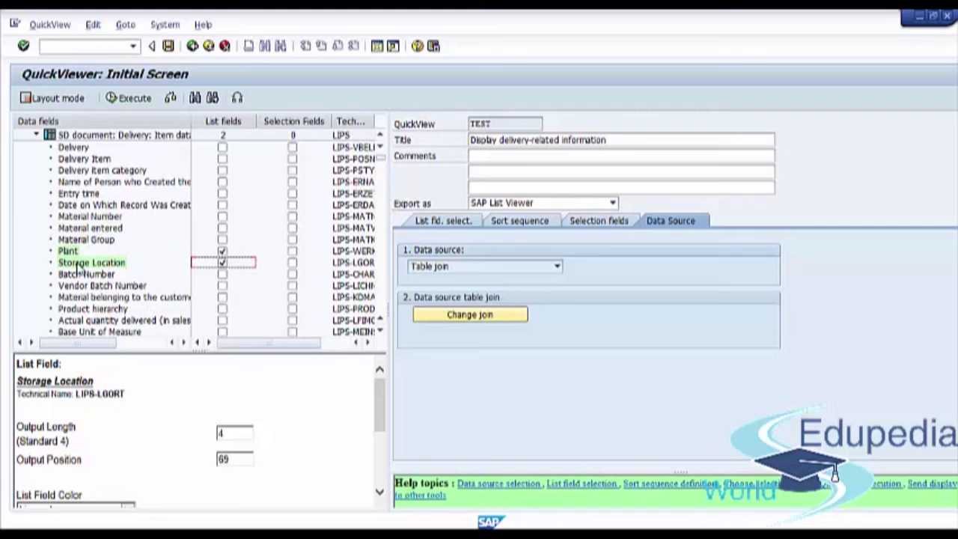
Review the Storage Location list field's properties: technical name, output length, output position and the available list field colors
left_click(113, 265)
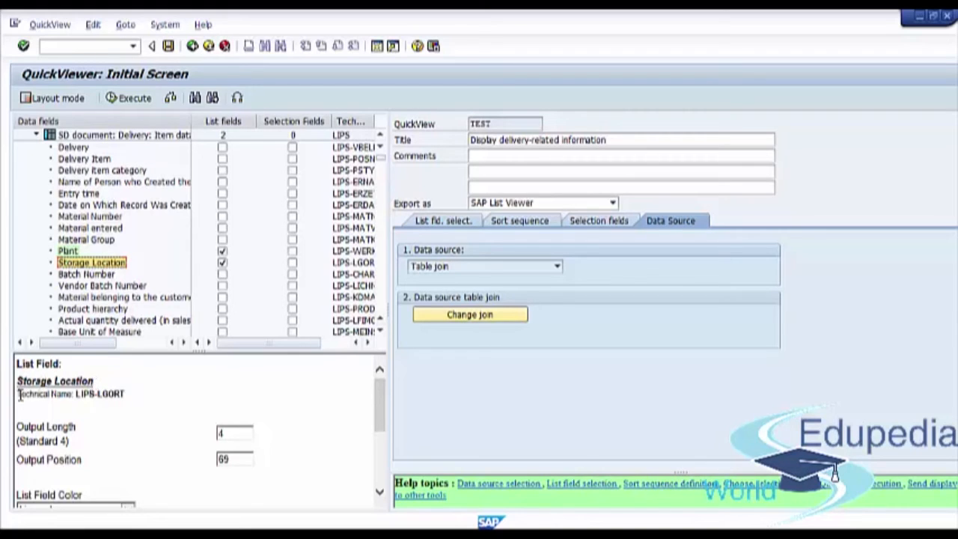
left_click_drag(76, 395, 122, 394)
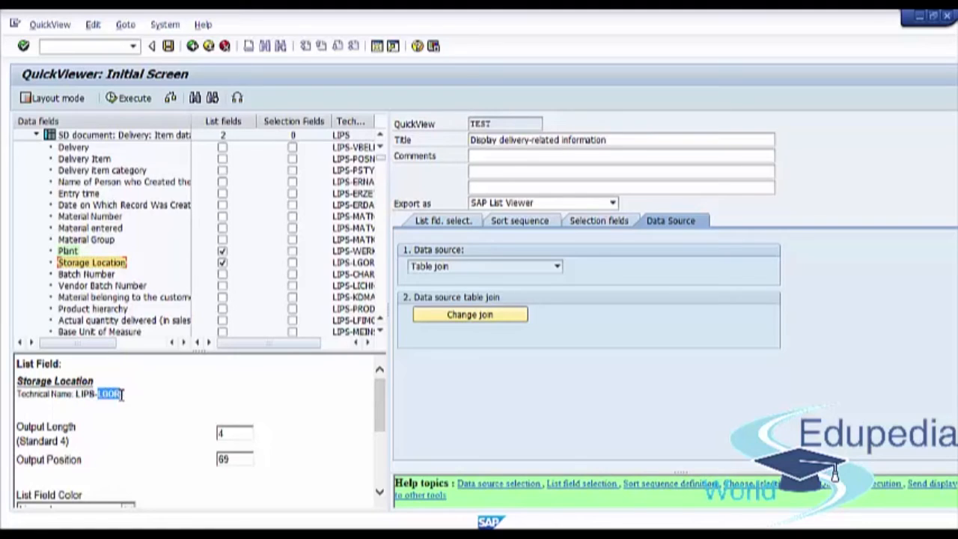
left_click_drag(18, 426, 137, 434)
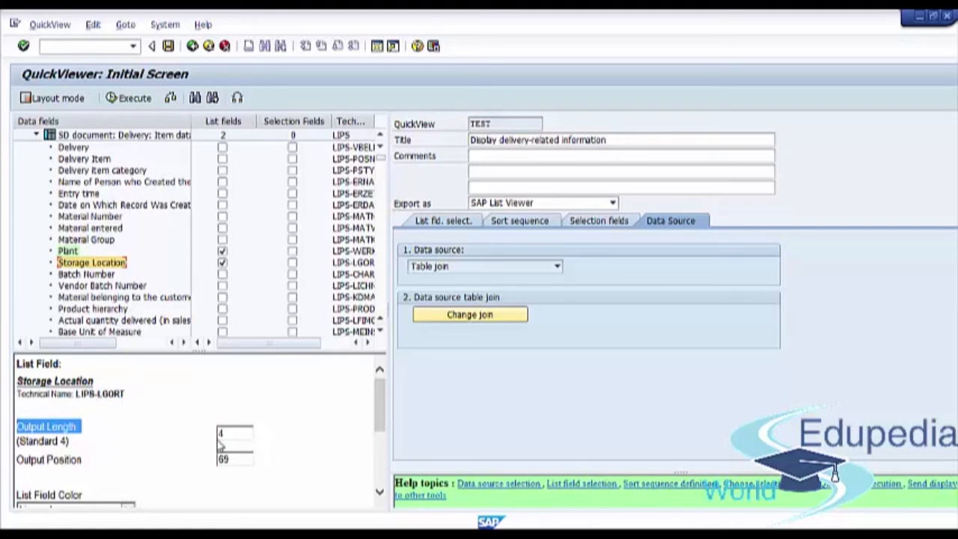
left_click(21, 463)
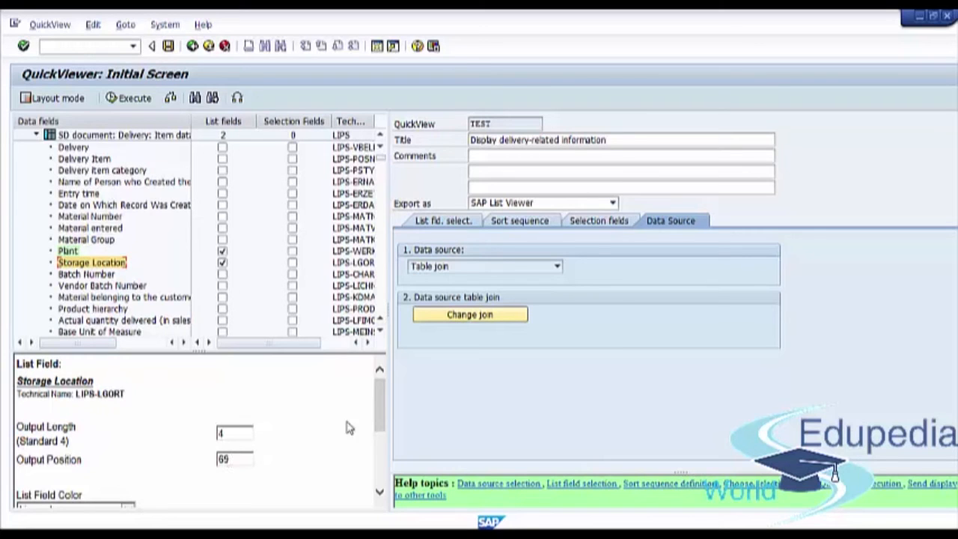
left_click_drag(378, 401, 385, 442)
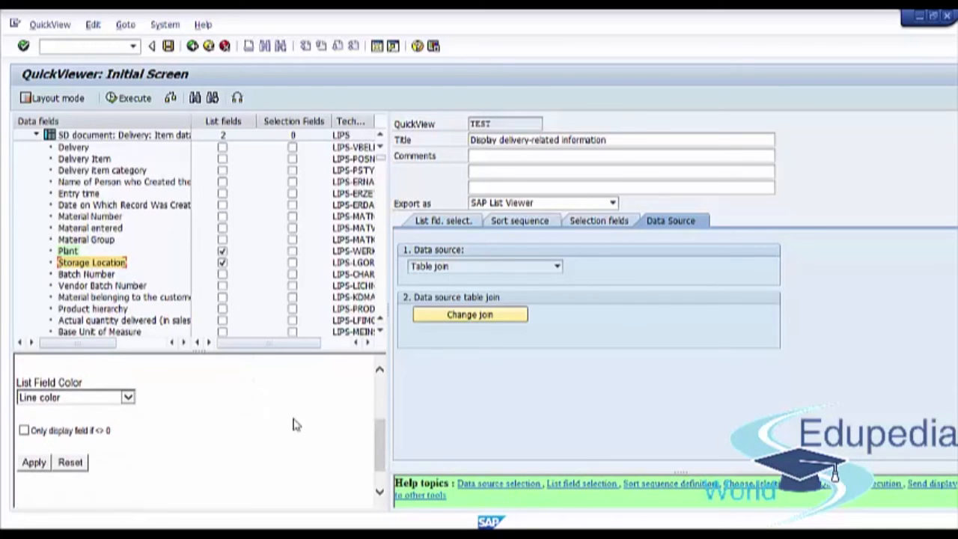
left_click(128, 398)
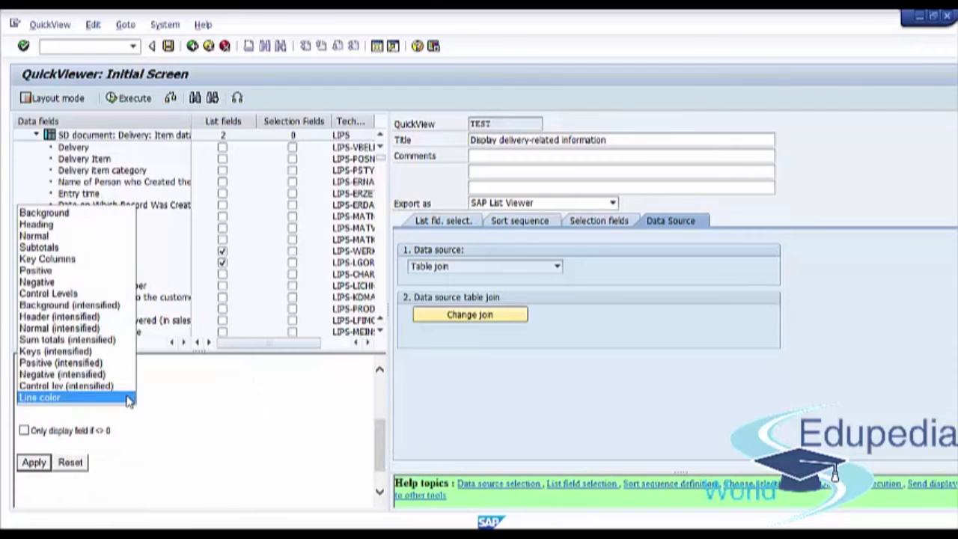
left_click(128, 398)
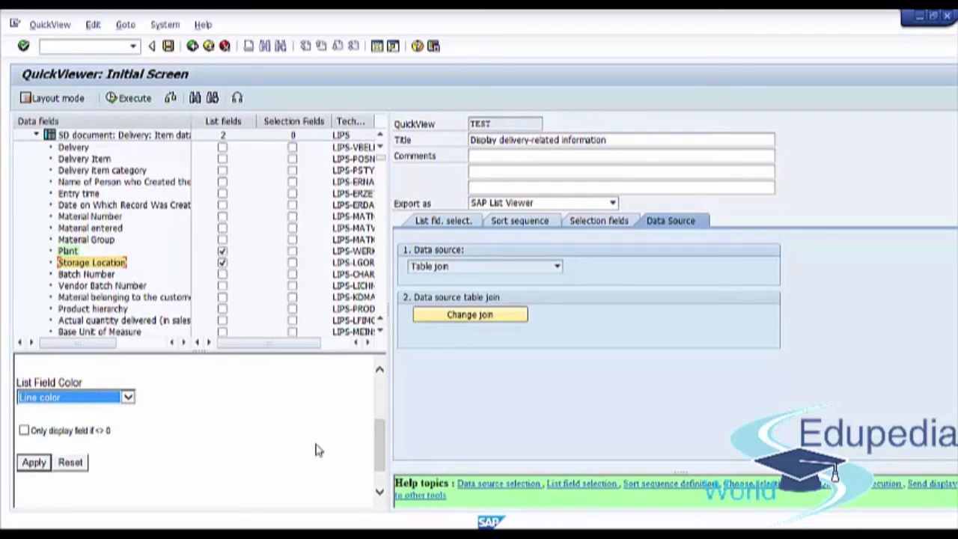
scroll(178, 416, "up", 2)
scroll(179, 416, "up", 2)
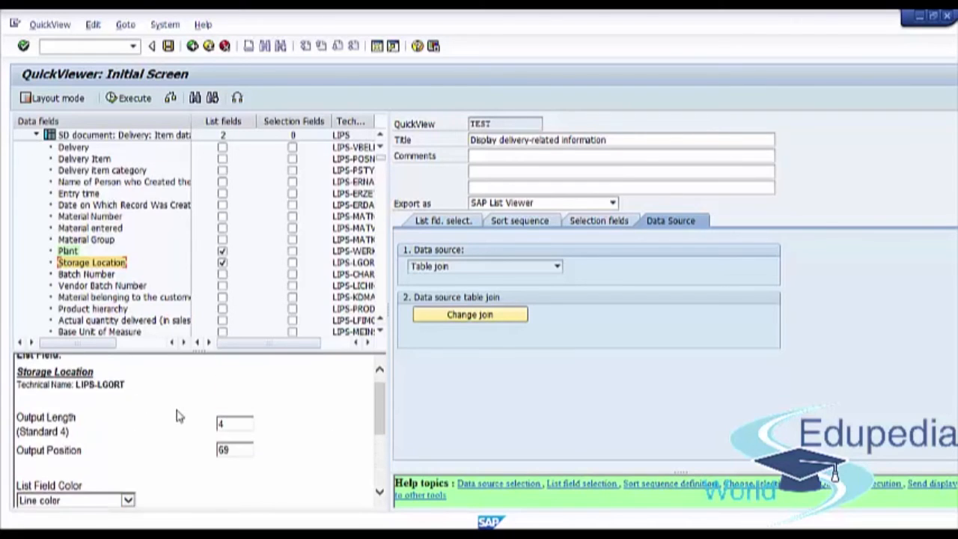
scroll(180, 415, "down", 5)
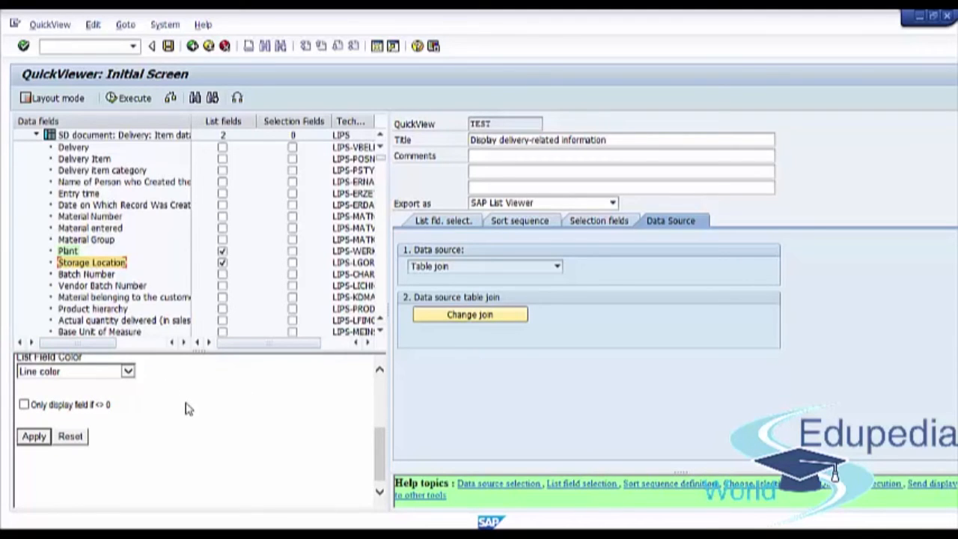
Enlarge the data field area and mark Batch Number in the delivery item table as a list field
left_click_drag(198, 351, 202, 441)
left_click(111, 320)
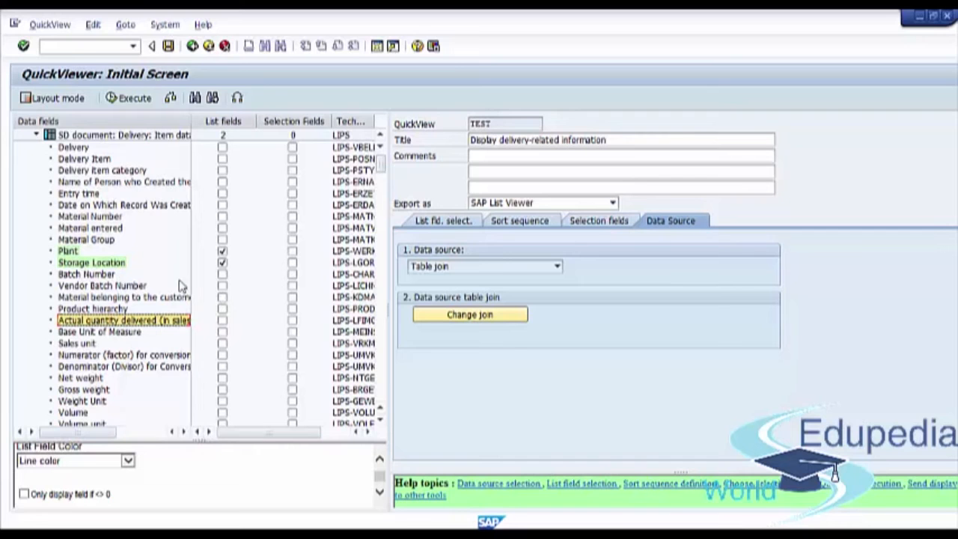
left_click(223, 275)
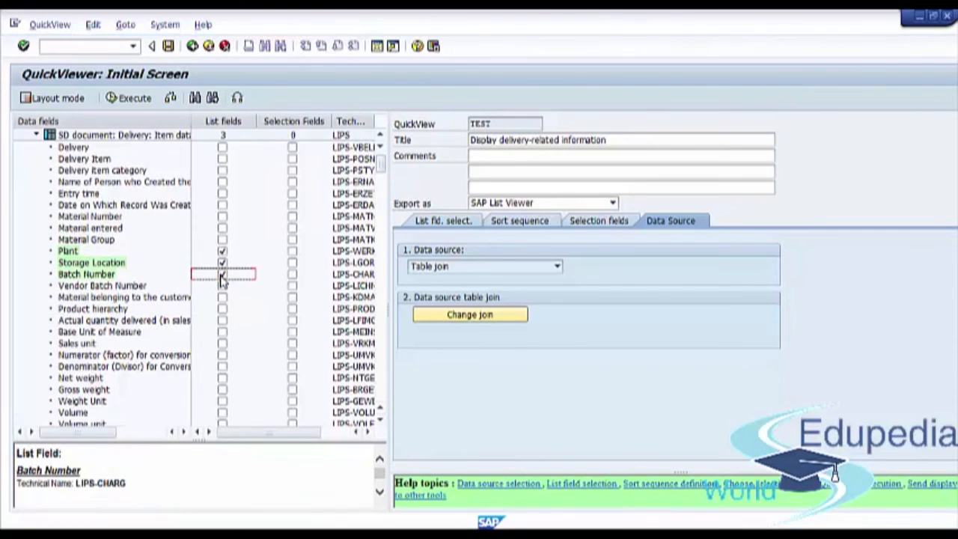
Find Loading Group further down the delivery item table and mark it as a list field
scroll(99, 309, "down", 5)
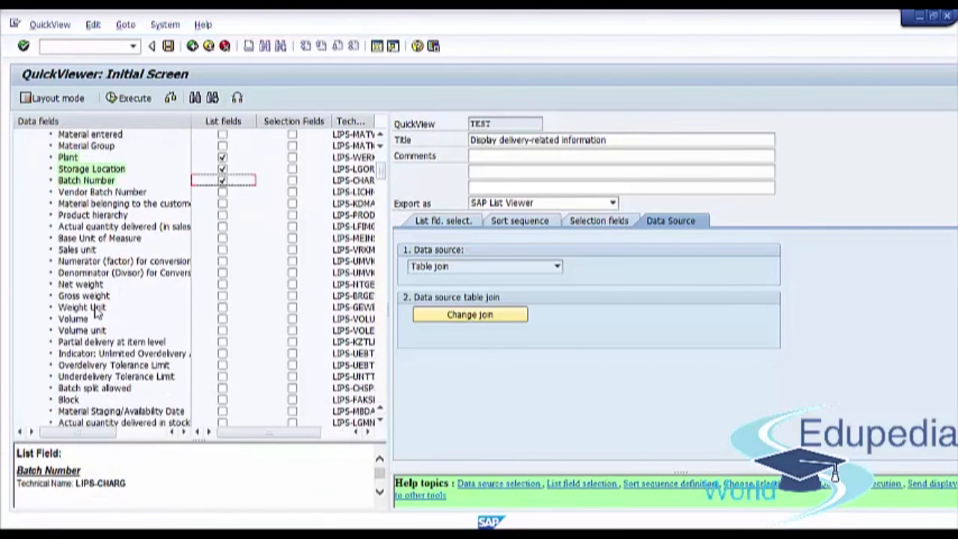
scroll(98, 313, "down", 5)
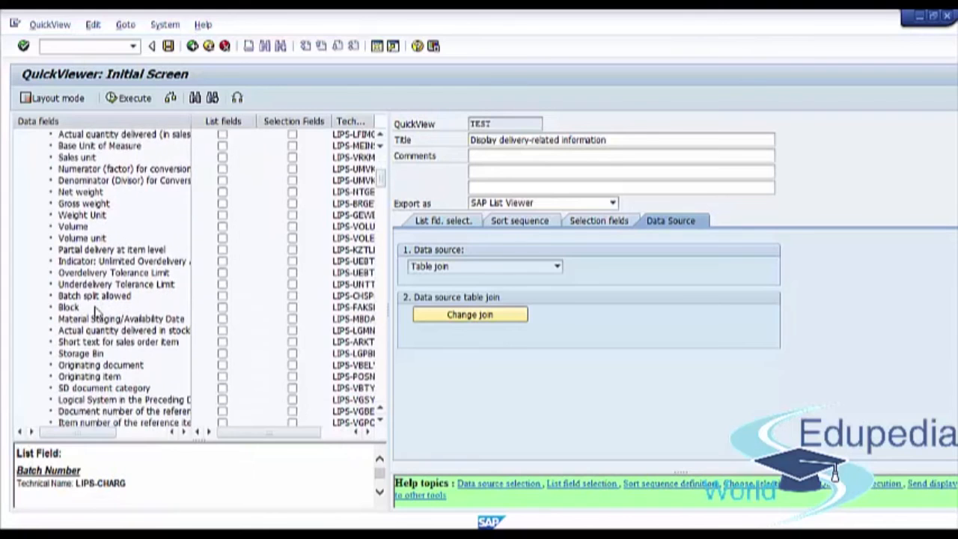
scroll(97, 315, "down", 3)
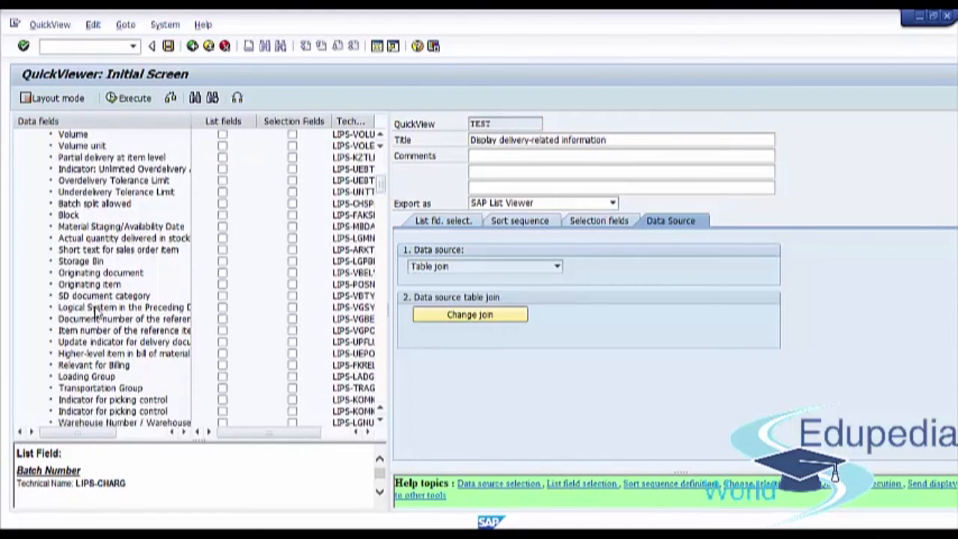
left_click(223, 366)
Mark Material Type and Valuation Type in the delivery item table as list fields
scroll(116, 363, "down", 3)
scroll(114, 362, "down", 4)
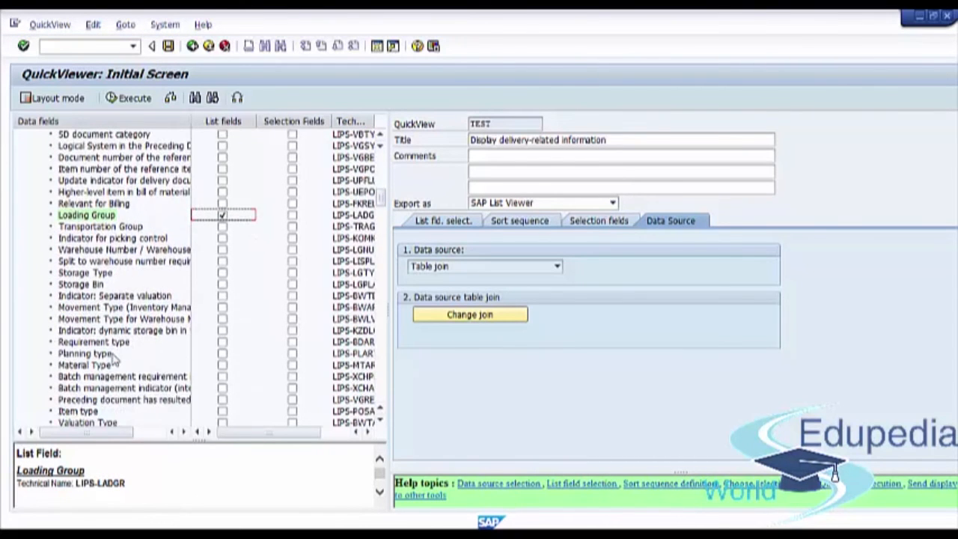
scroll(115, 357, "down", 1)
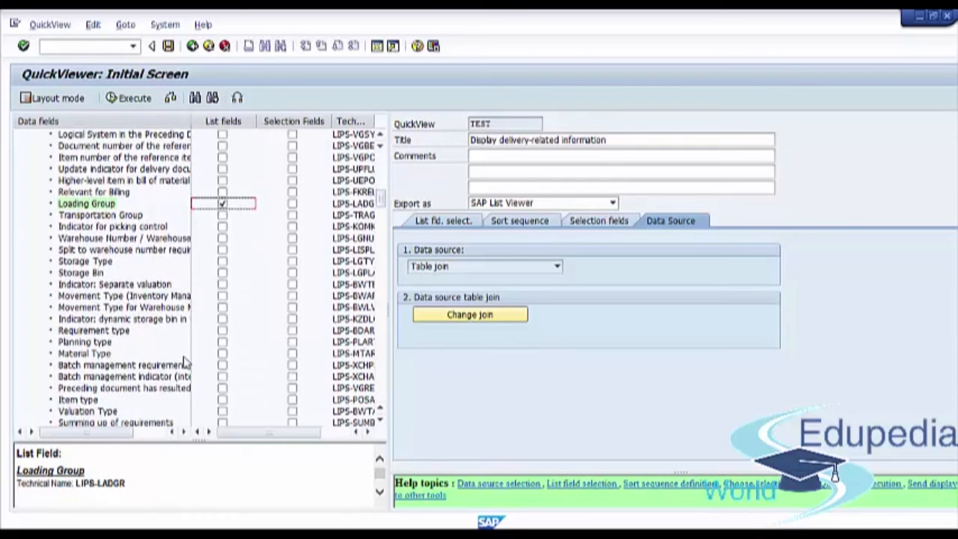
left_click(222, 353)
scroll(133, 353, "down", 1)
scroll(127, 358, "down", 3)
left_click(222, 365)
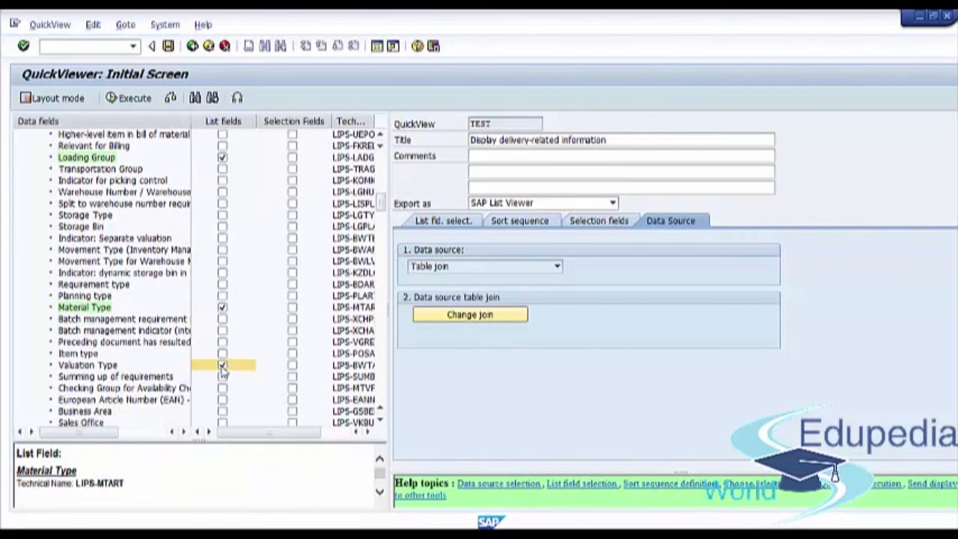
Mark Distribution Channel and Division in the delivery item table as list fields
scroll(109, 346, "down", 3)
scroll(108, 346, "down", 6)
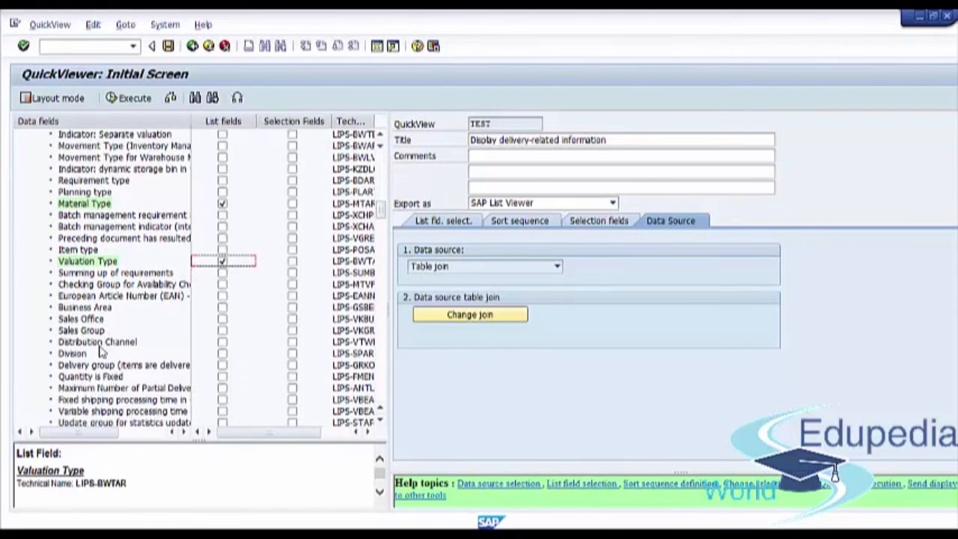
left_click(222, 341)
left_click(222, 353)
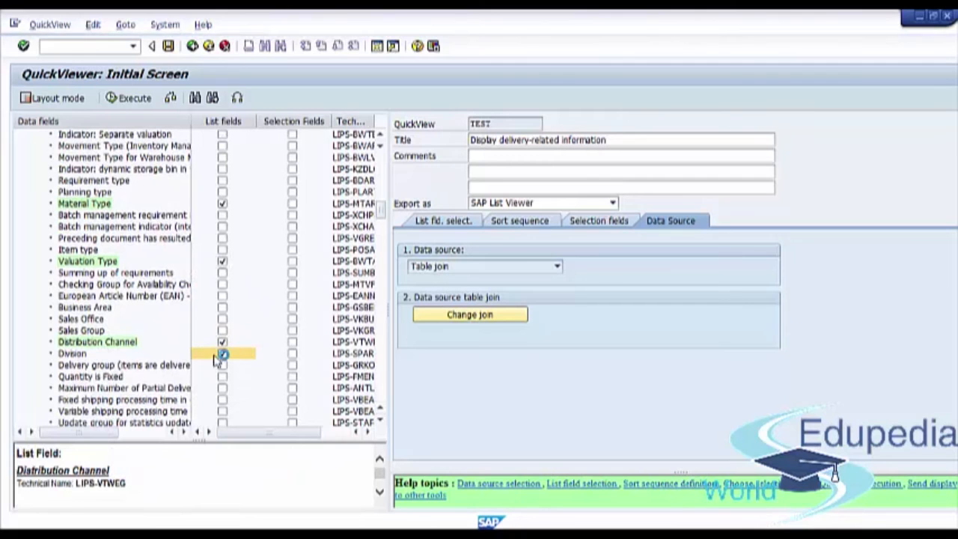
Look through the remaining fields of the LIPS delivery item table for further list field candidates
scroll(109, 340, "down", 1)
scroll(109, 341, "down", 18)
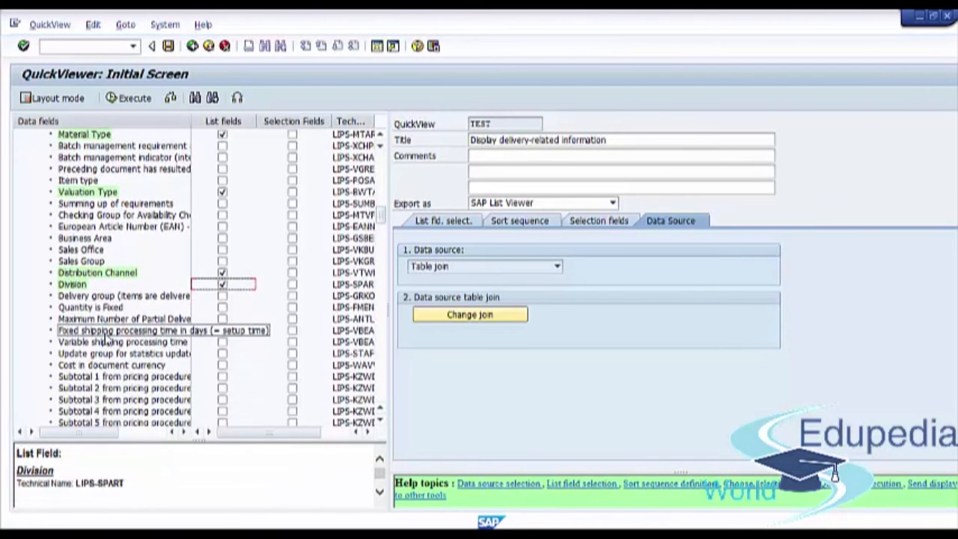
scroll(109, 341, "down", 1)
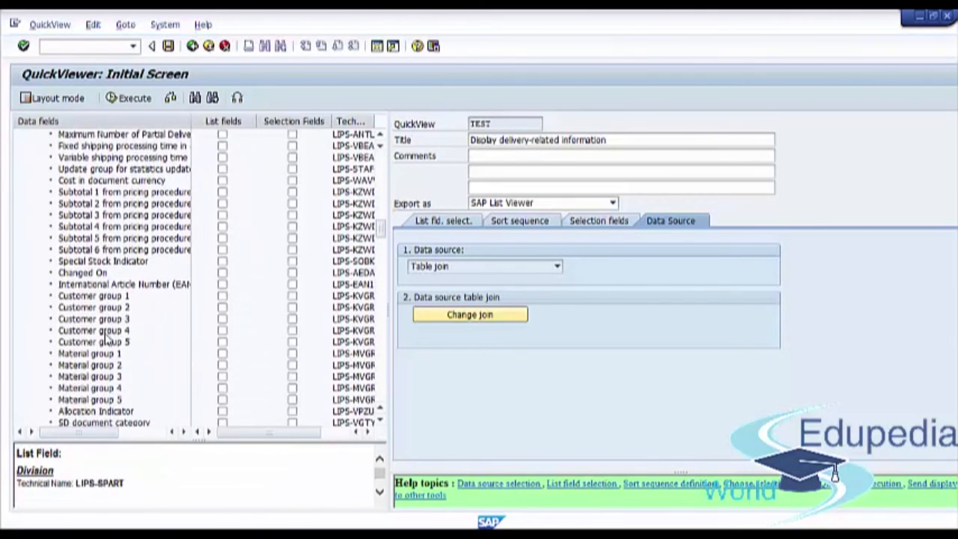
scroll(108, 341, "down", 3)
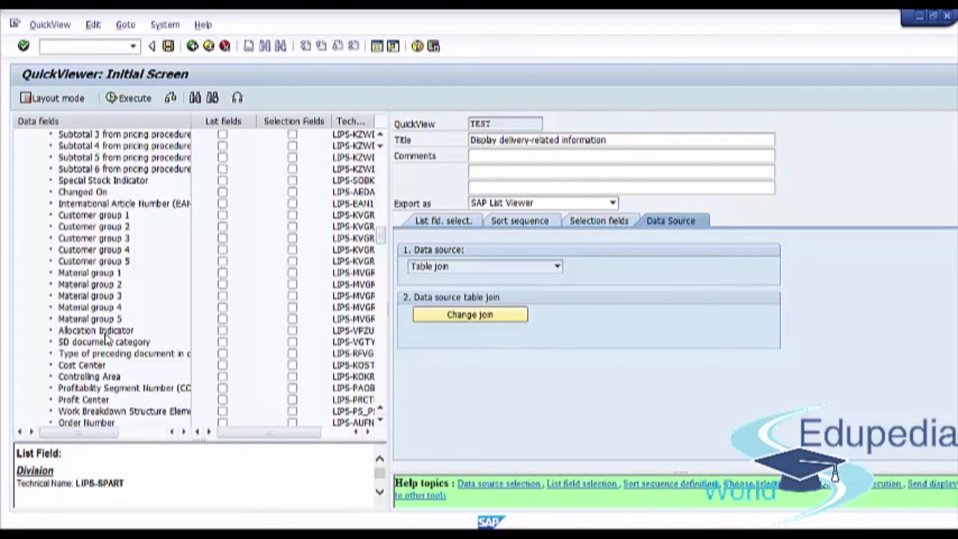
scroll(108, 341, "down", 3)
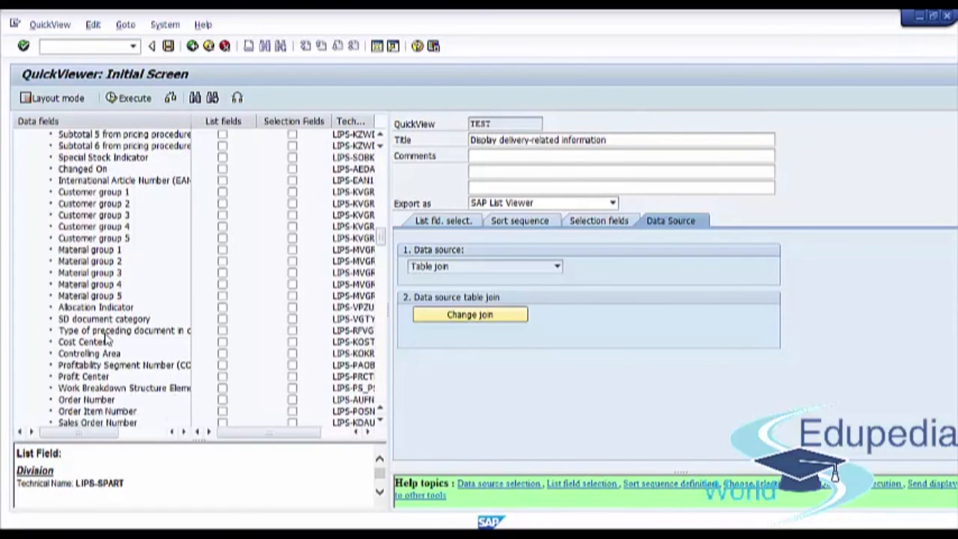
scroll(109, 341, "down", 3)
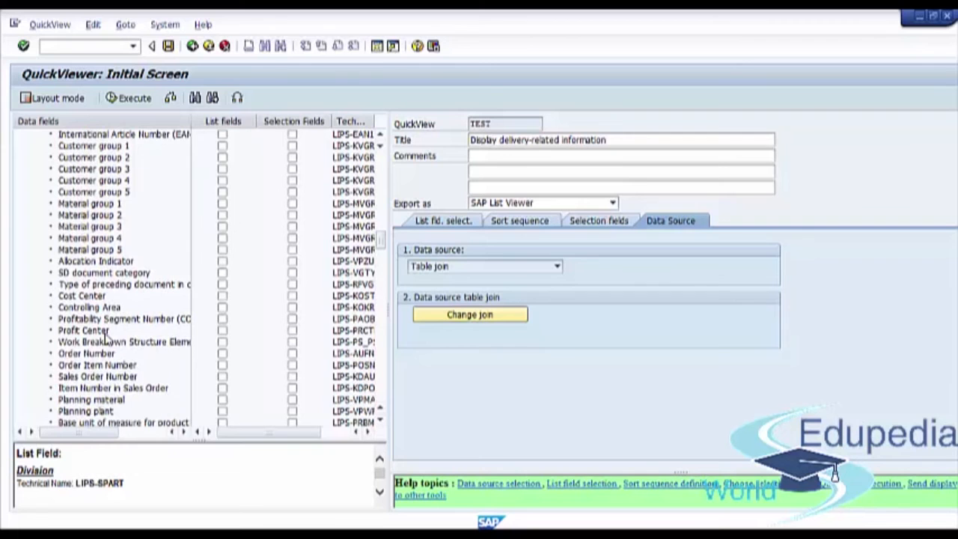
scroll(109, 340, "down", 5)
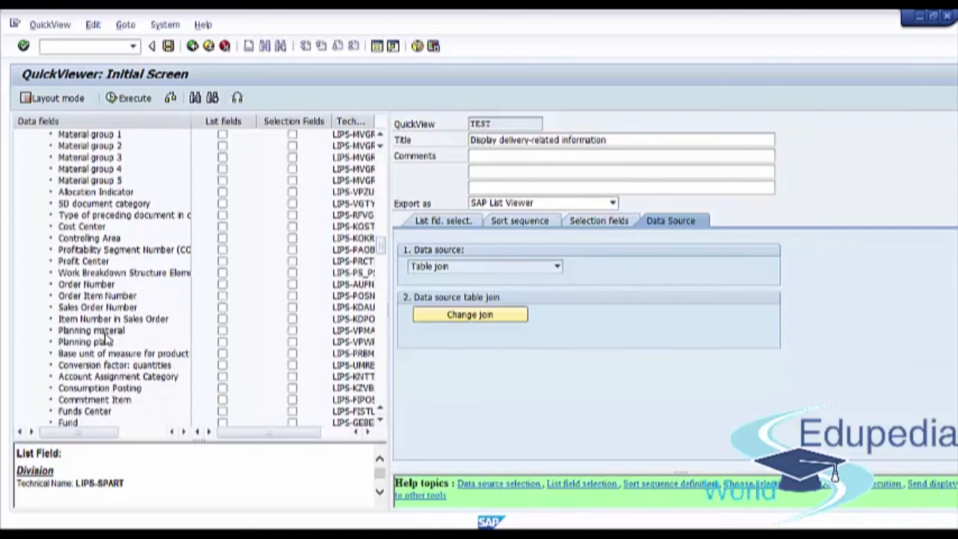
scroll(107, 339, "down", 5)
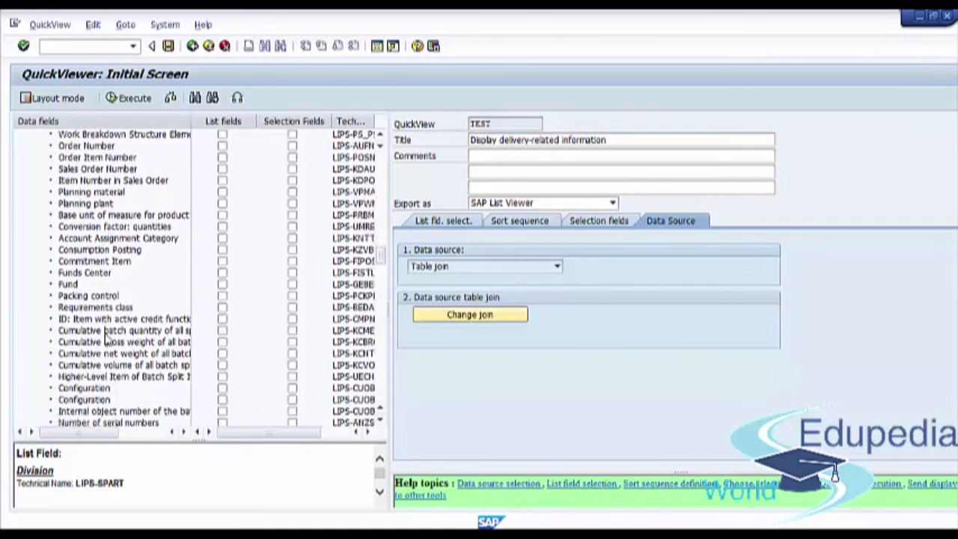
scroll(107, 339, "down", 2)
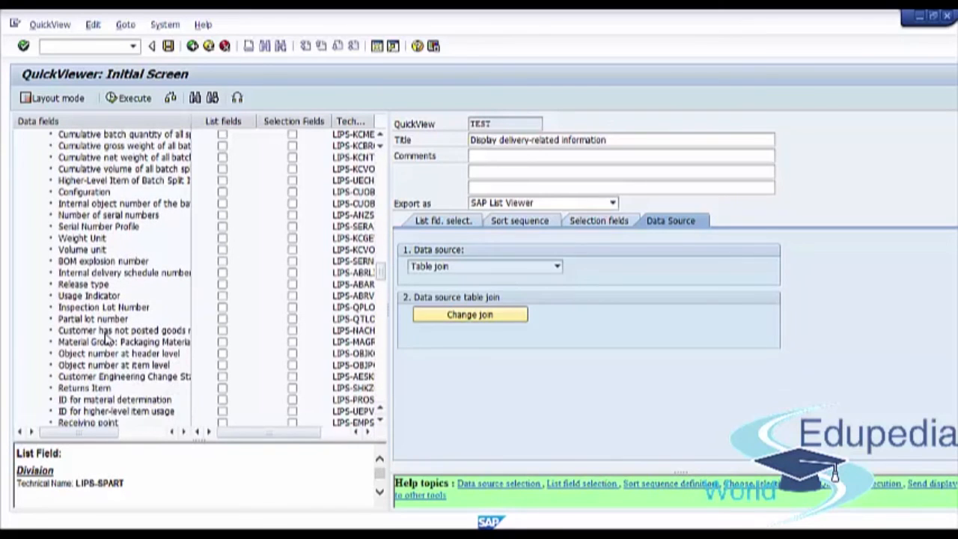
scroll(107, 339, "down", 3)
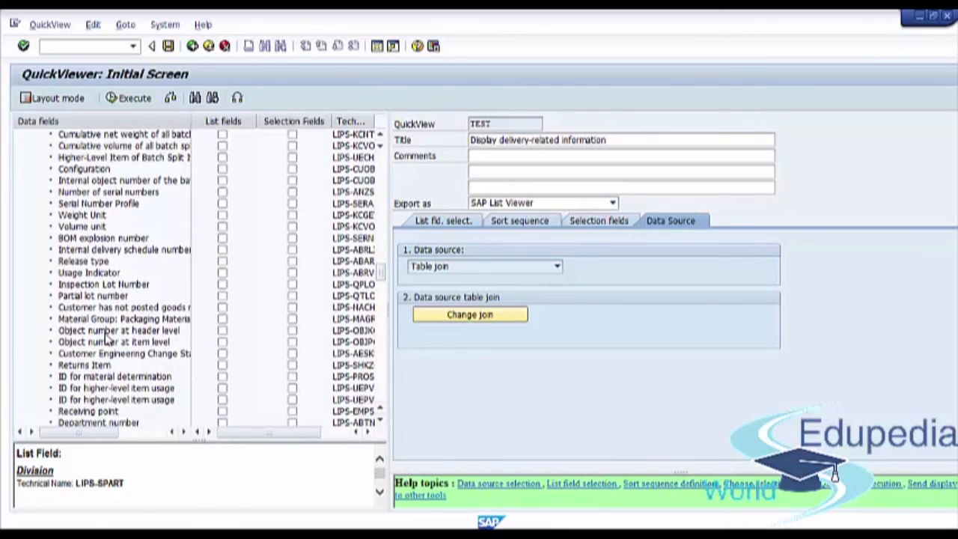
scroll(108, 339, "down", 2)
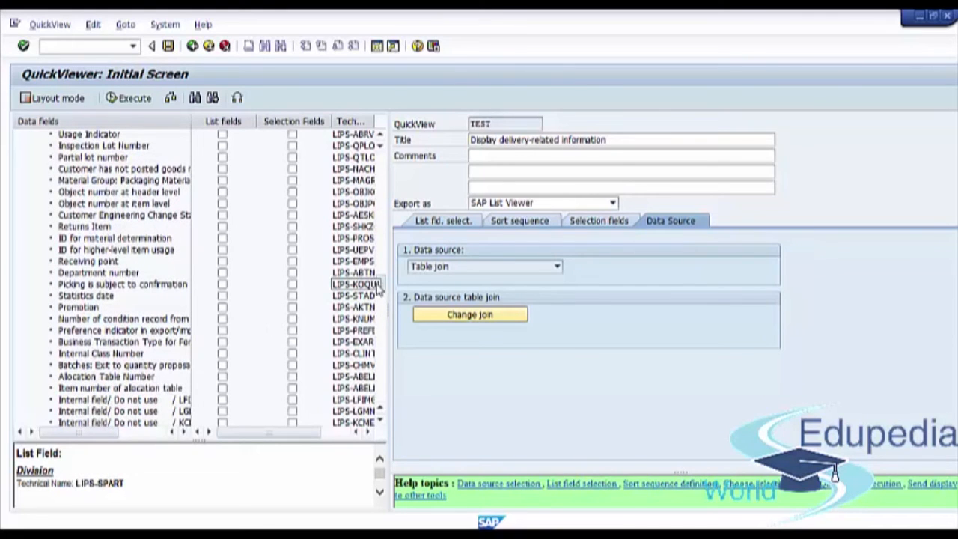
left_click_drag(382, 285, 384, 147)
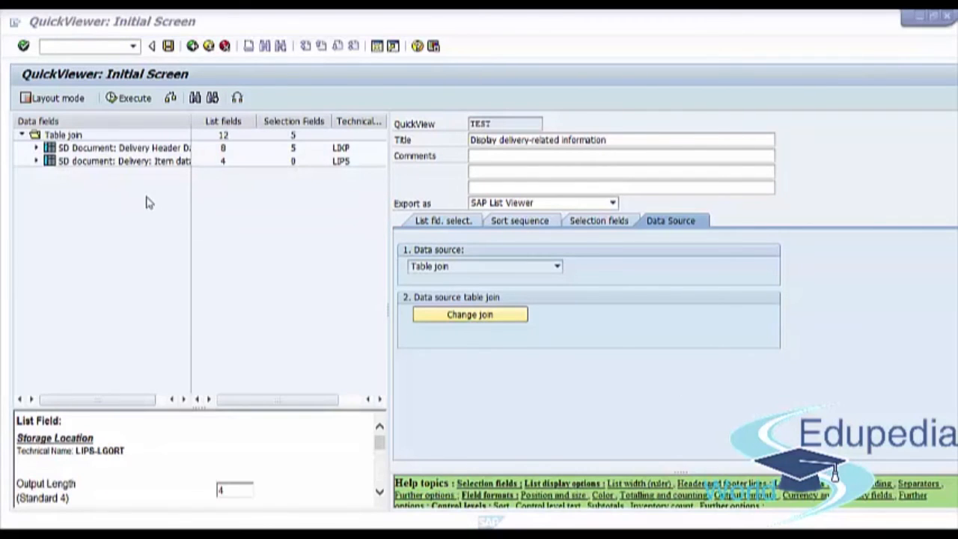
Switch the QuickView to layout mode, widen the list design area and review the list line, sort fields, totaling fields and tool box
left_click(52, 100)
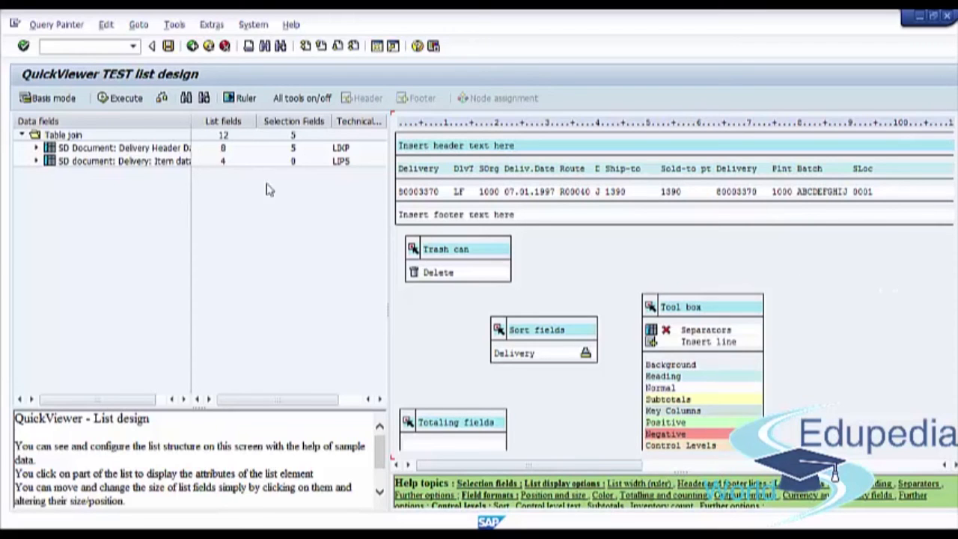
left_click_drag(388, 260, 286, 258)
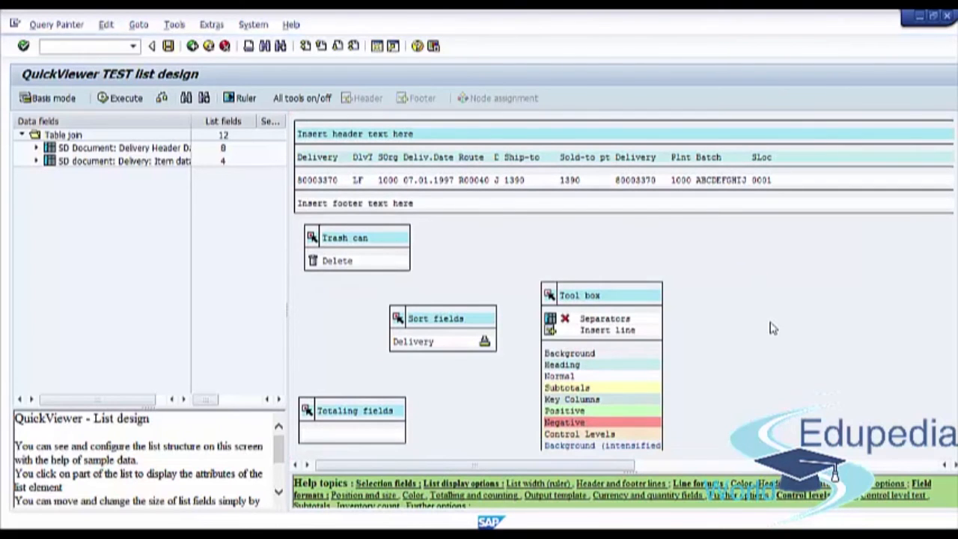
scroll(773, 328, "down", 3)
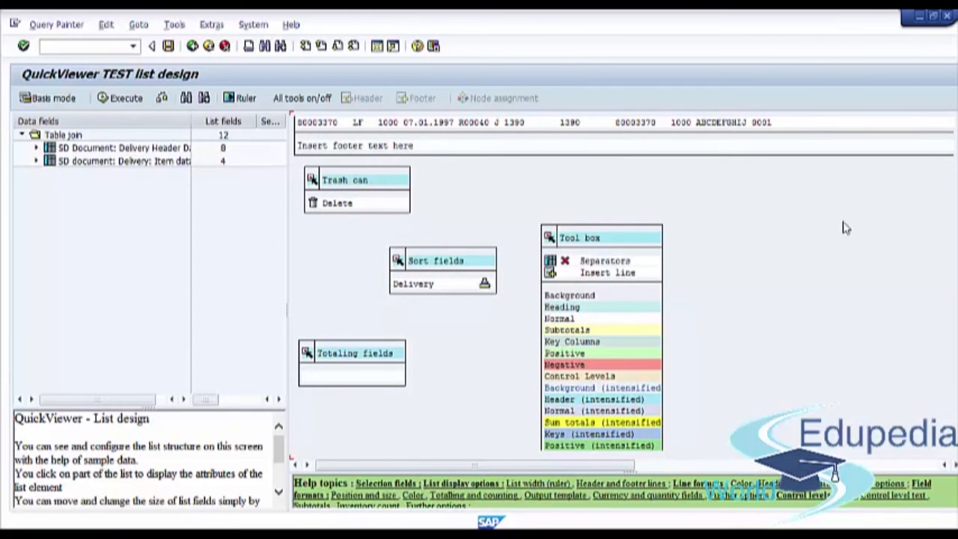
scroll(810, 244, "up", 1)
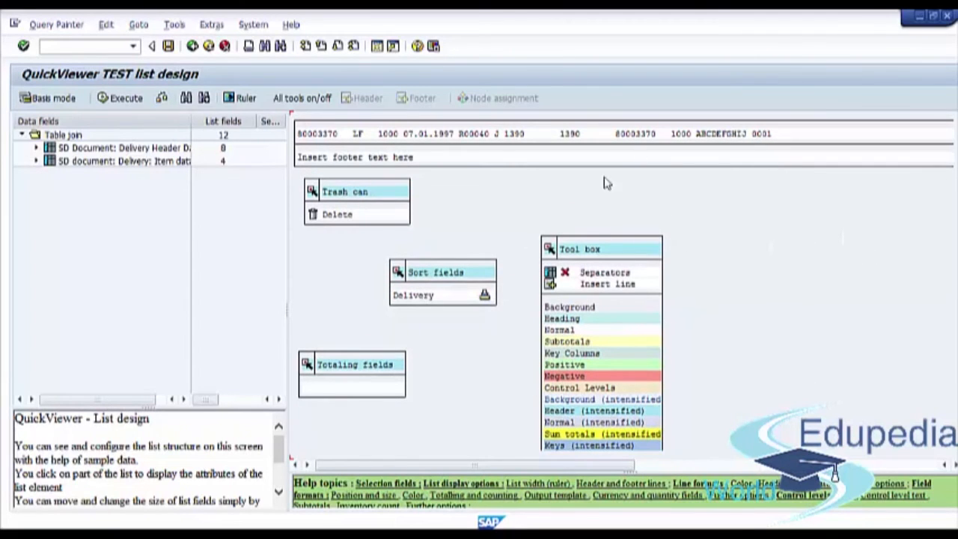
scroll(827, 282, "up", 1)
scroll(827, 283, "up", 1)
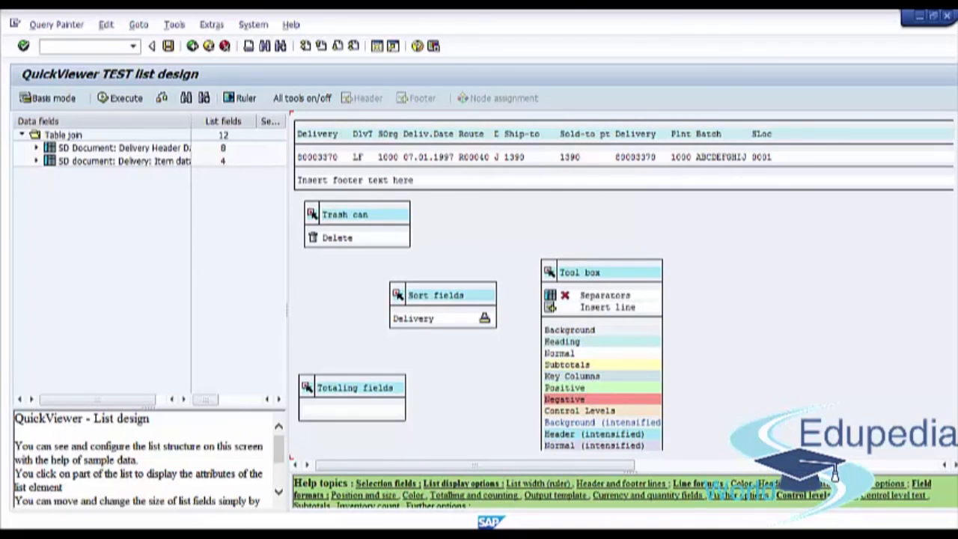
Review the layout's sort fields, totaling fields and tool box colors, and return the QuickView to basis mode
scroll(954, 285, "down", 2)
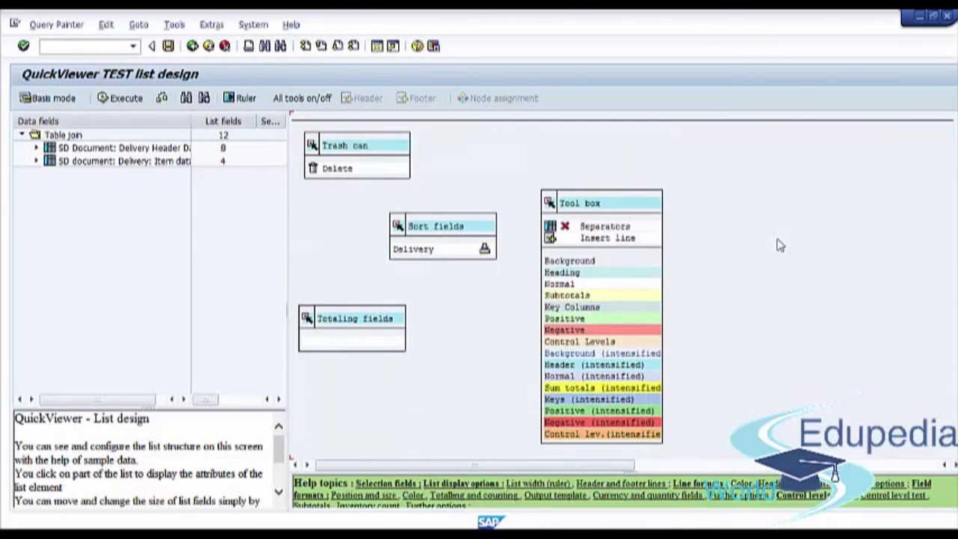
scroll(954, 284, "up", 3)
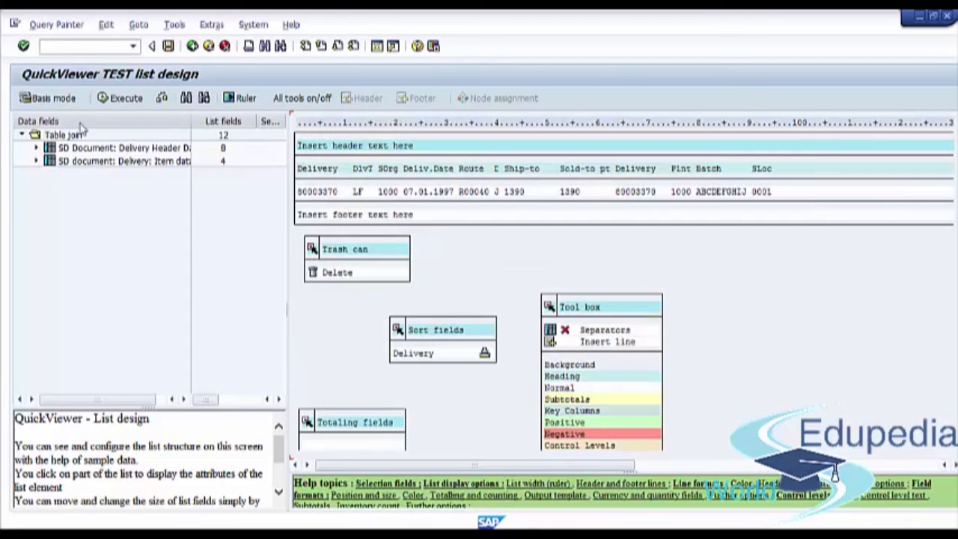
left_click(59, 103)
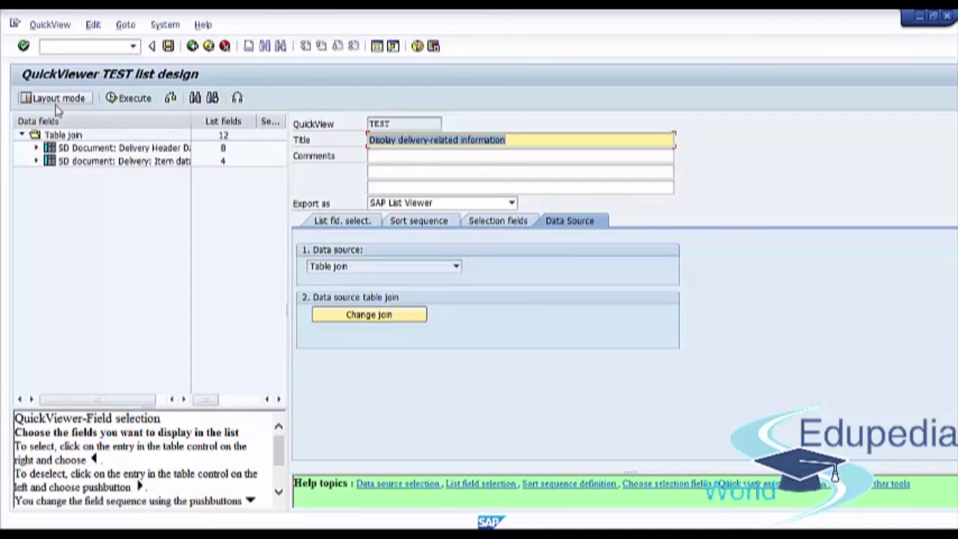
Review the marked fields in the delivery header and item tables and the QuickView's list field, sort sequence and selection field settings
left_click(36, 163)
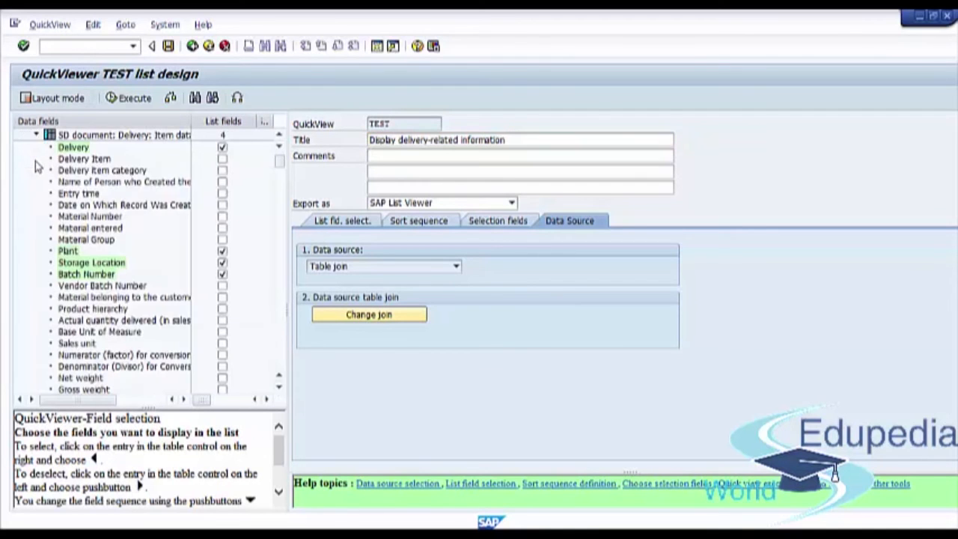
left_click(36, 147)
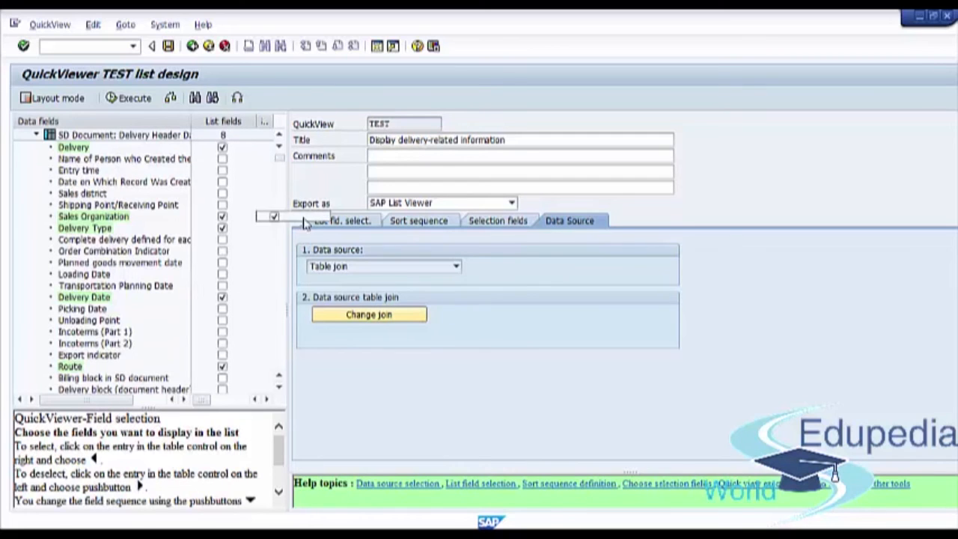
left_click(36, 134)
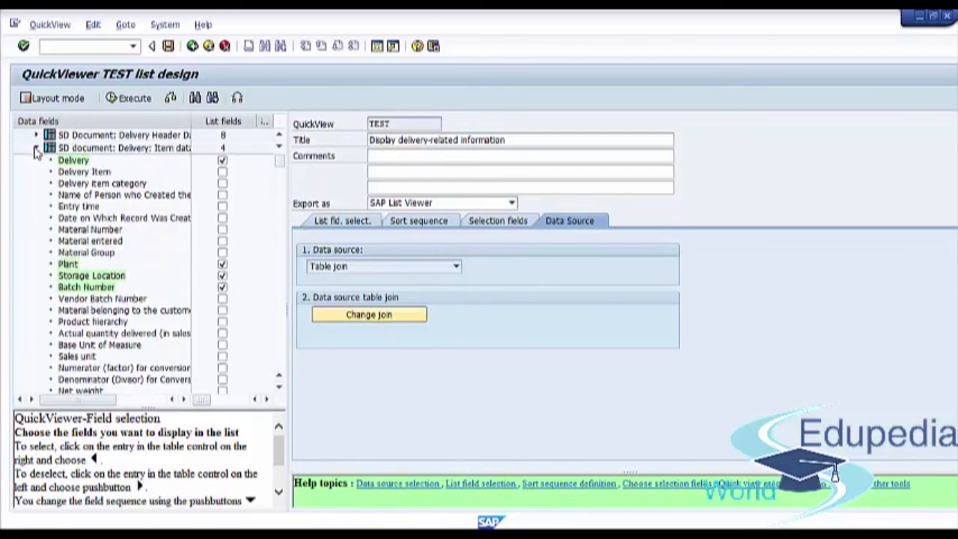
left_click(36, 147)
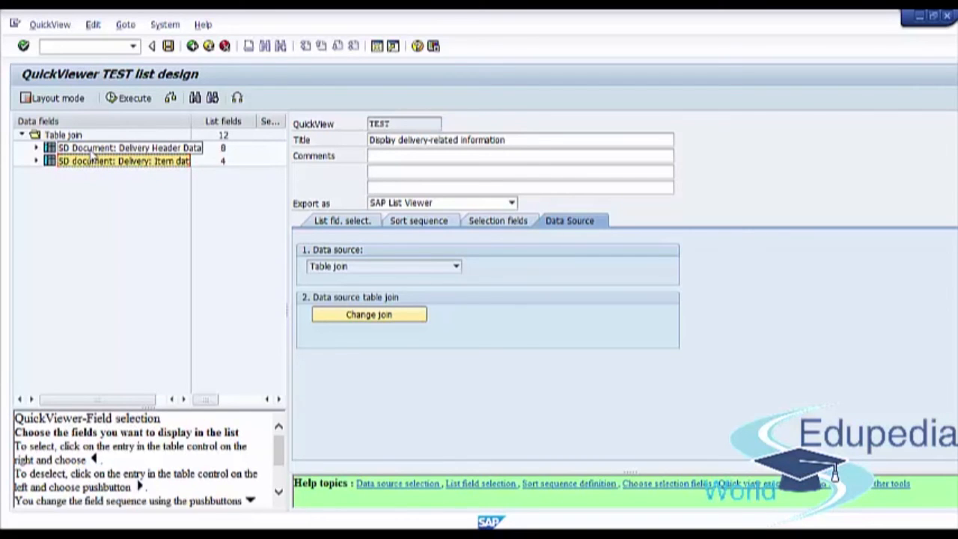
left_click(36, 161)
left_click(314, 221)
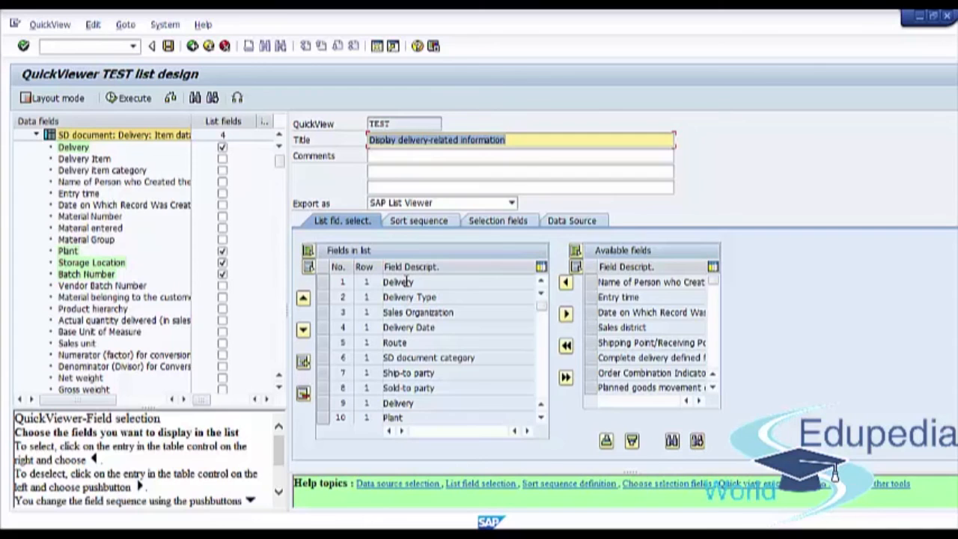
left_click(416, 221)
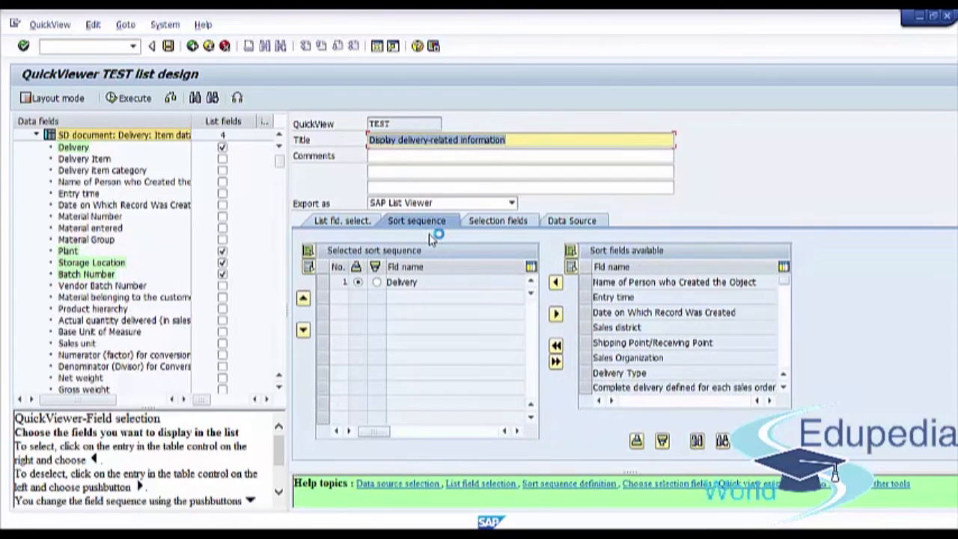
left_click(491, 222)
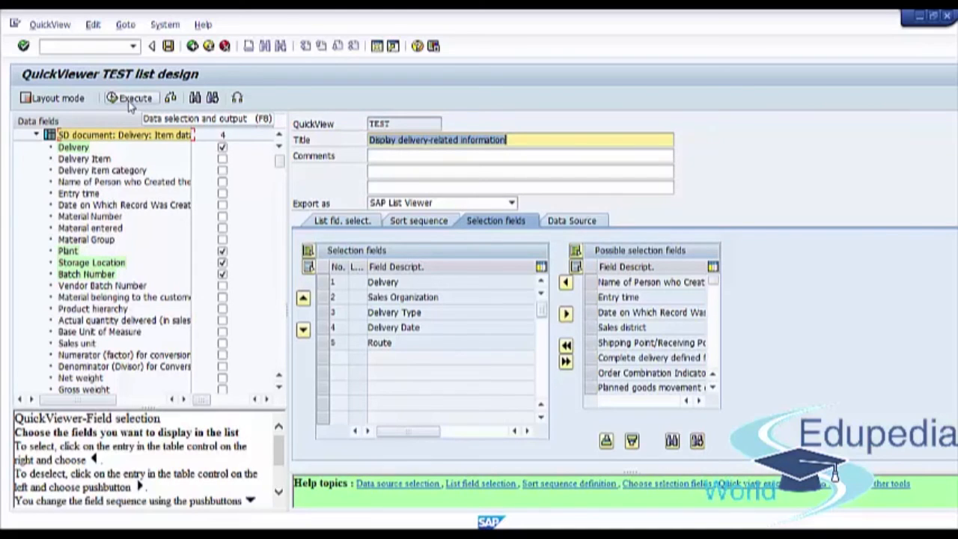
Execute the QuickView, examine its log display and continue to the report's selection screen
left_click(129, 103)
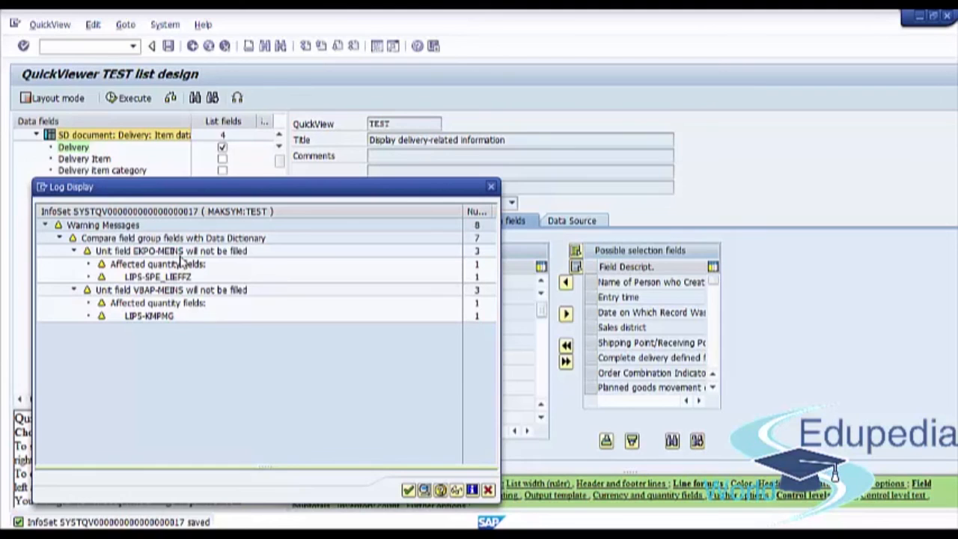
left_click(196, 253)
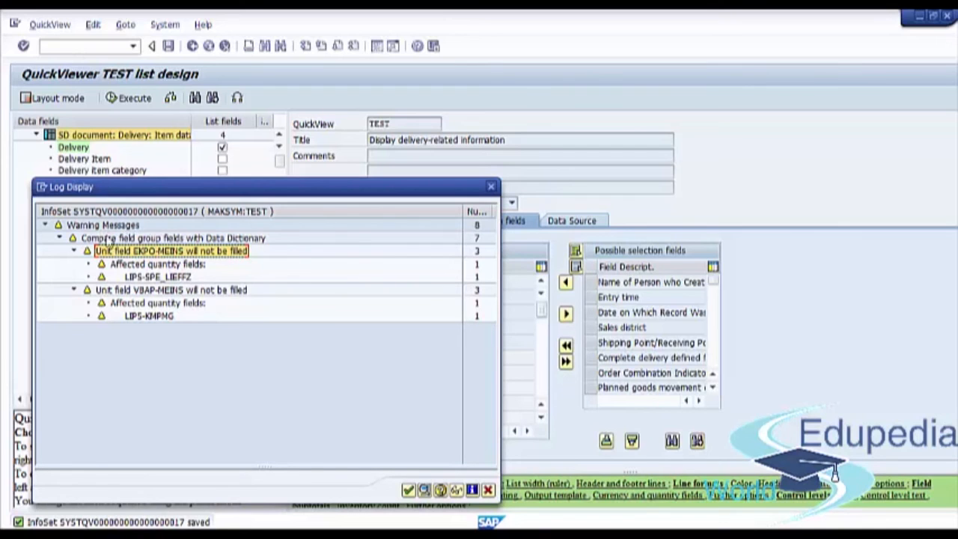
left_click(162, 265)
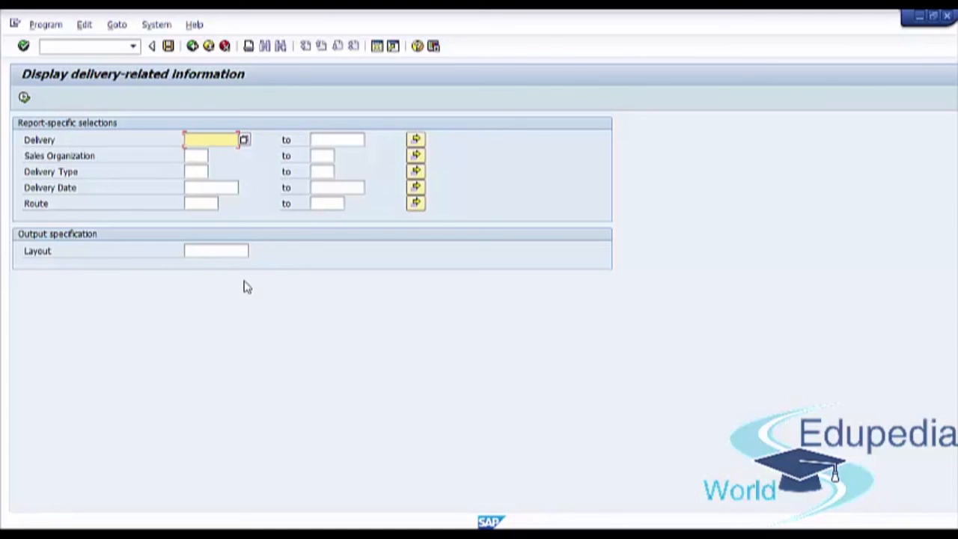
Review the selection criteria Delivery, Sales Organization, Delivery Type, Delivery Date and Route on the report's selection screen
left_click(70, 140)
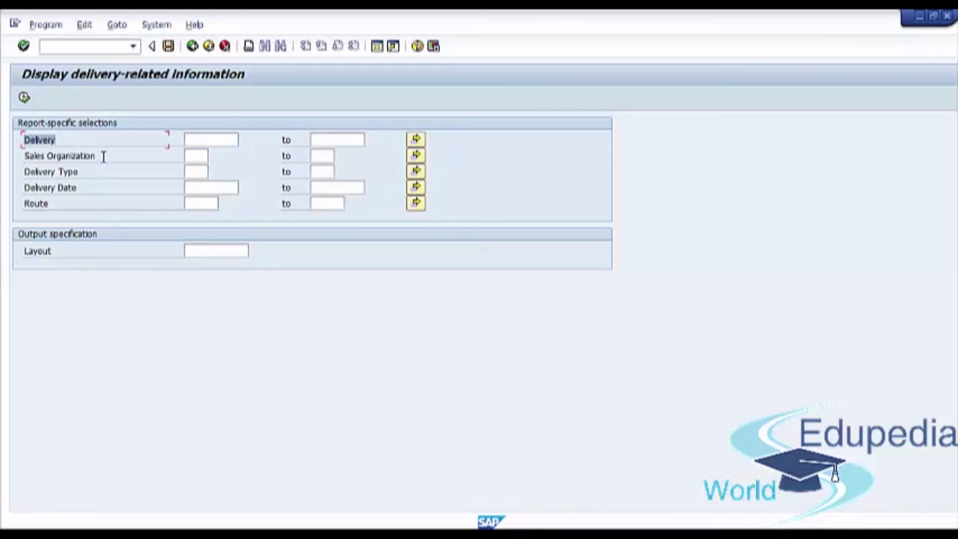
left_click(103, 156)
left_click(87, 172)
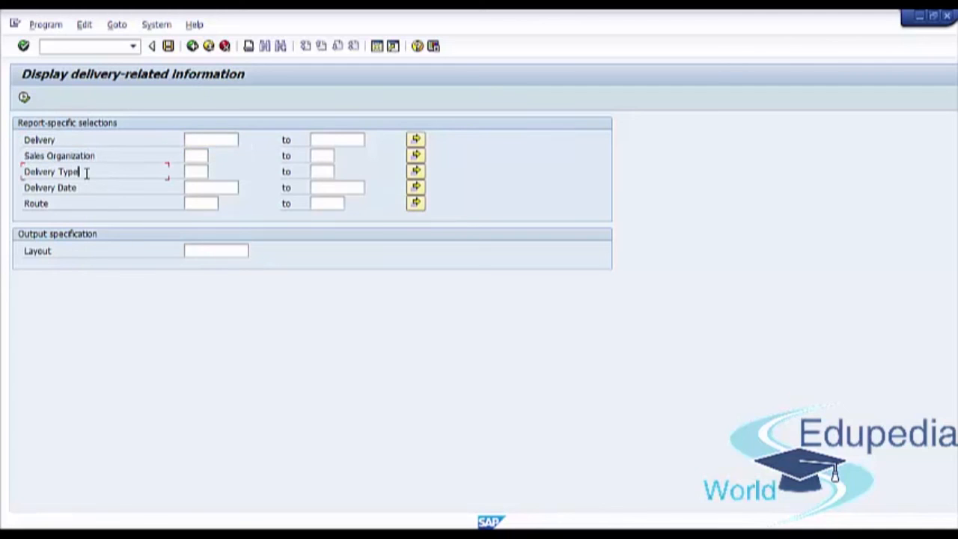
left_click_drag(86, 172, 2, 159)
left_click_drag(87, 187, 5, 206)
left_click(56, 204)
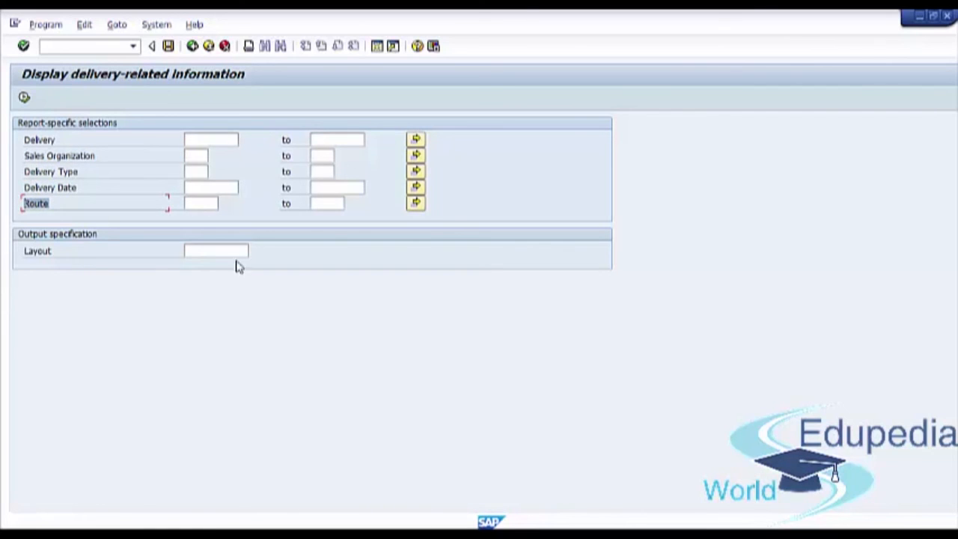
left_click(223, 187)
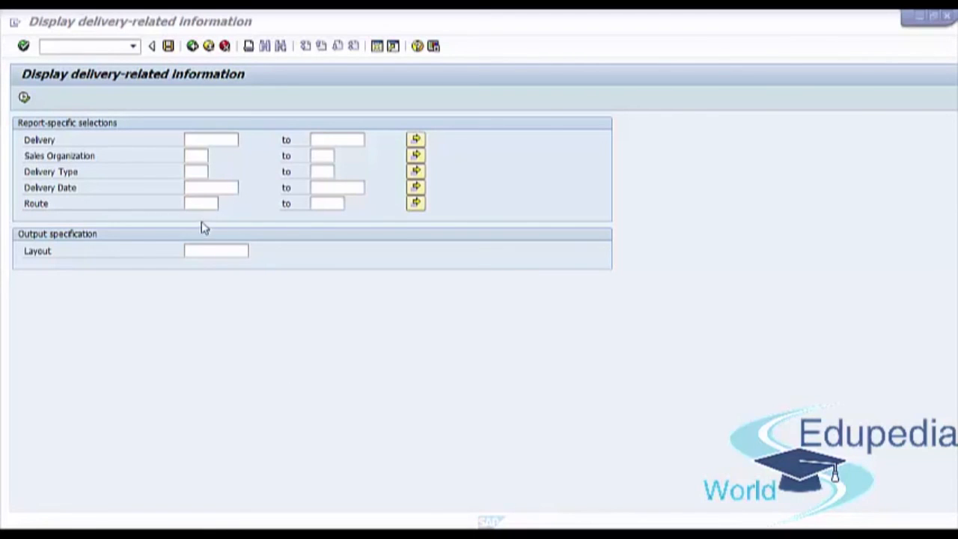
left_click(207, 192)
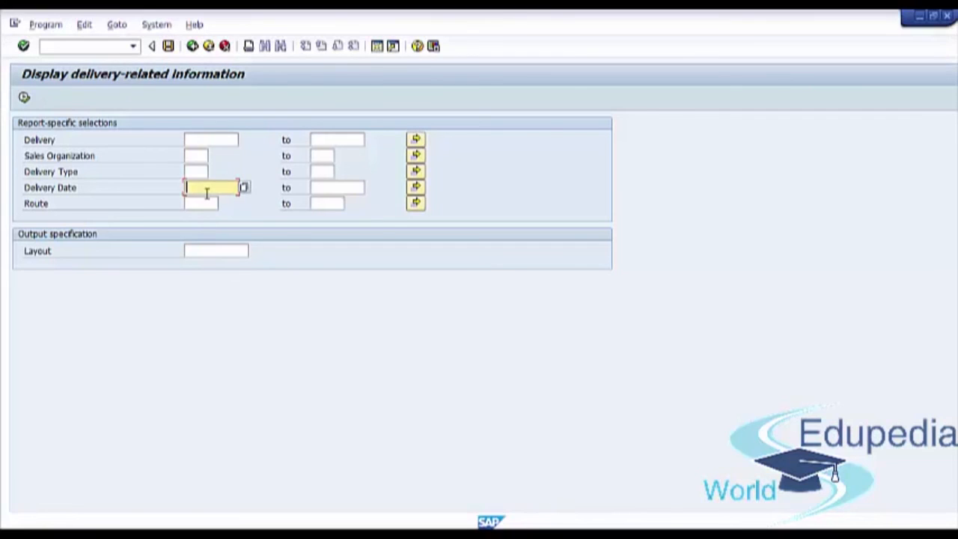
Run the report without selection criteria, limiting the datasets read to a maximum of 100
key("F8")
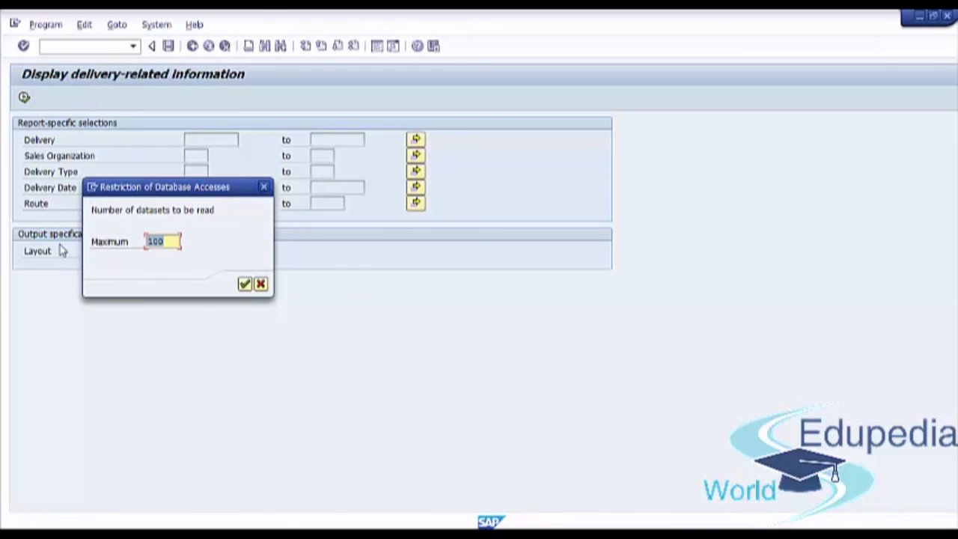
type("100")
left_click(244, 286)
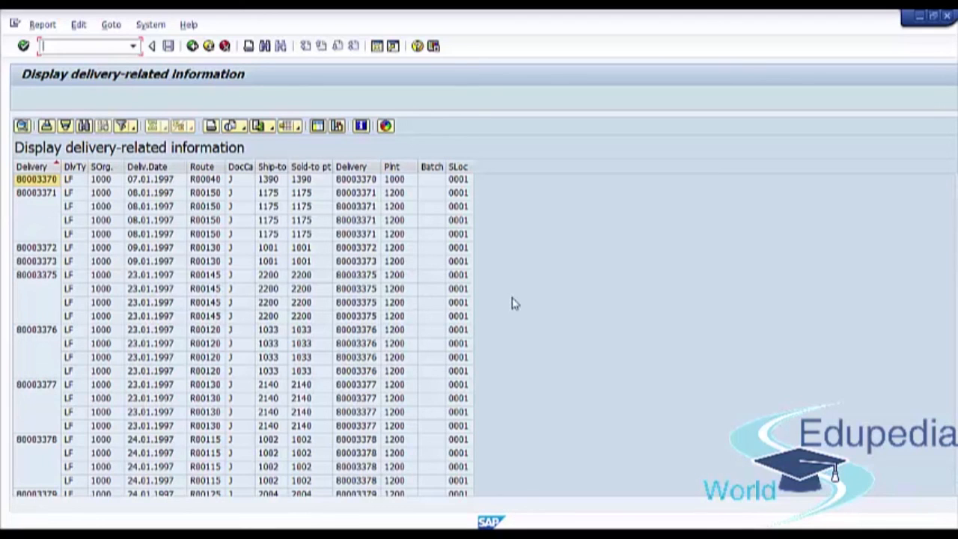
Go through the report's columns one by one, from Delivery and Delivery Type to Batch and Storage Location
left_click(31, 166)
left_click(73, 166)
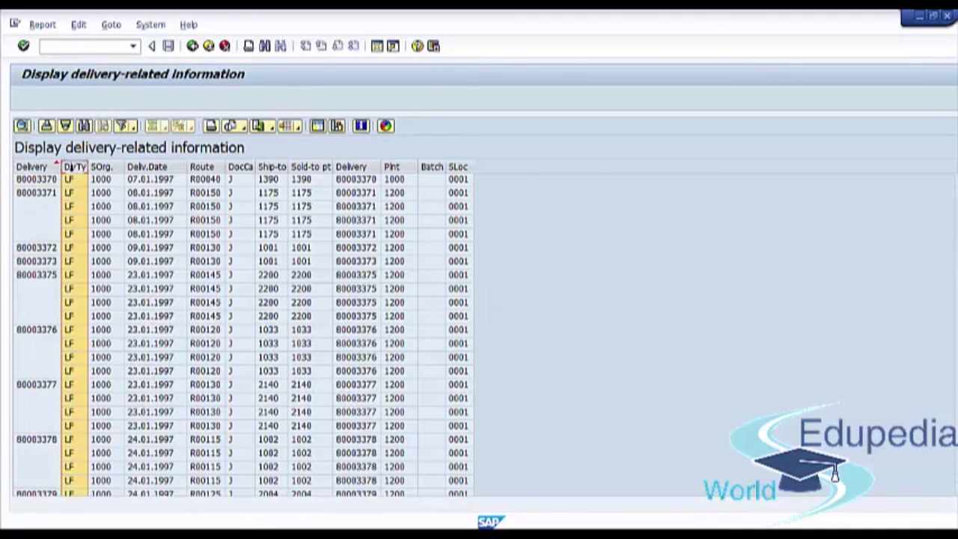
left_click(100, 166)
left_click(148, 166)
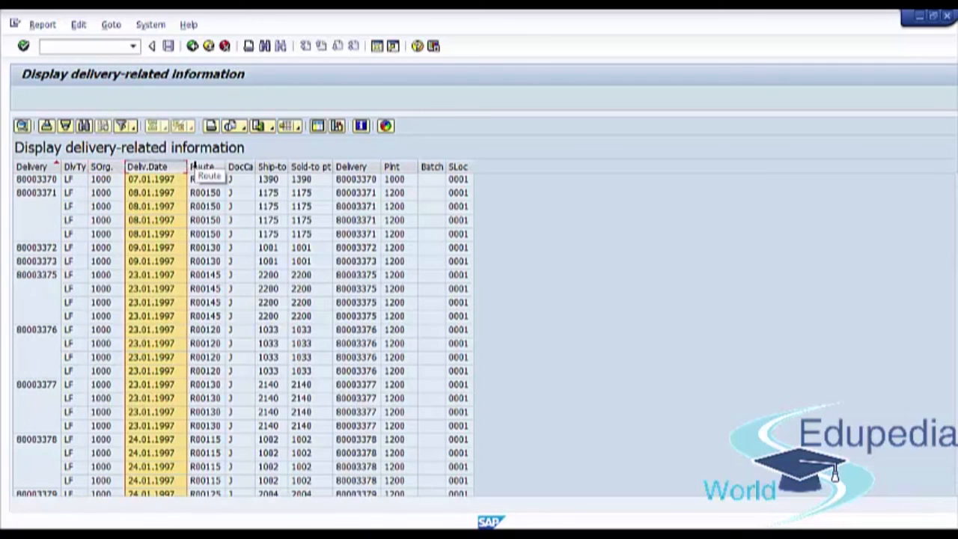
left_click(197, 167)
left_click(233, 166)
left_click(269, 166)
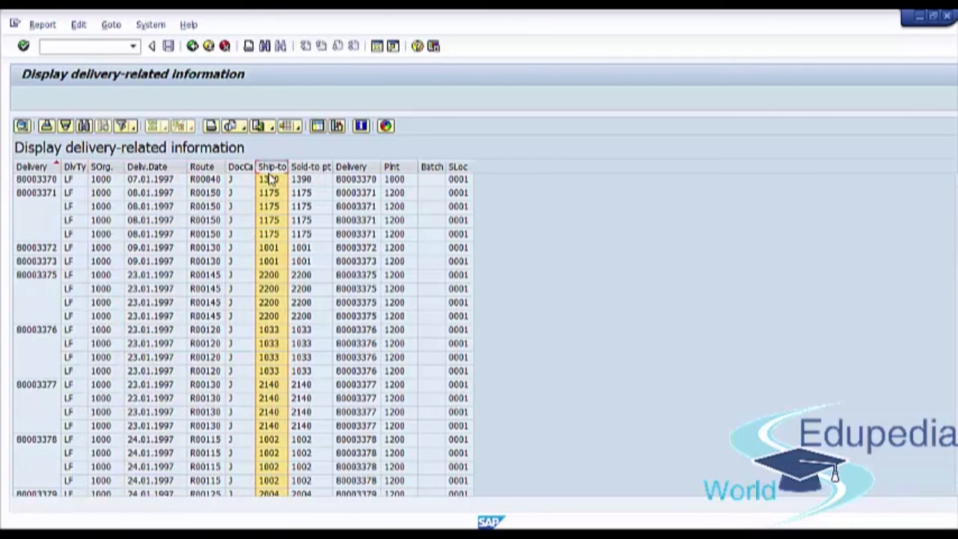
left_click(311, 166)
left_click(351, 166)
left_click(391, 167)
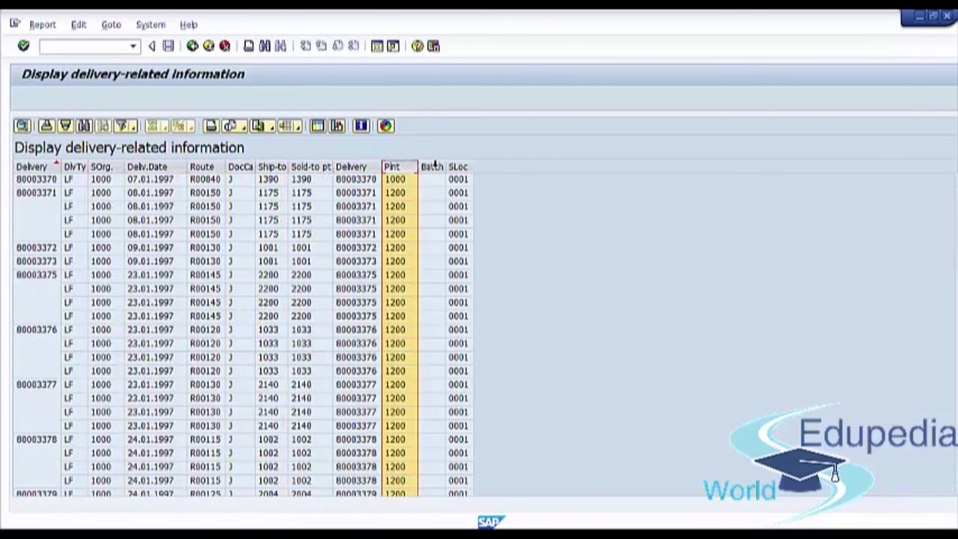
left_click(432, 166)
left_click(458, 166)
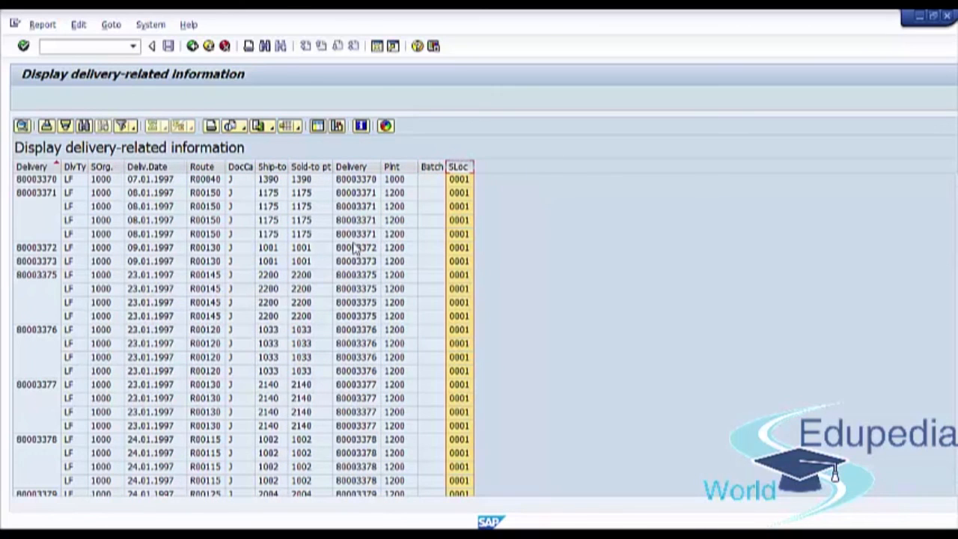
Move the Sold-to party column in front of Delivery Date and the Route column in front of Plant
left_click(314, 168)
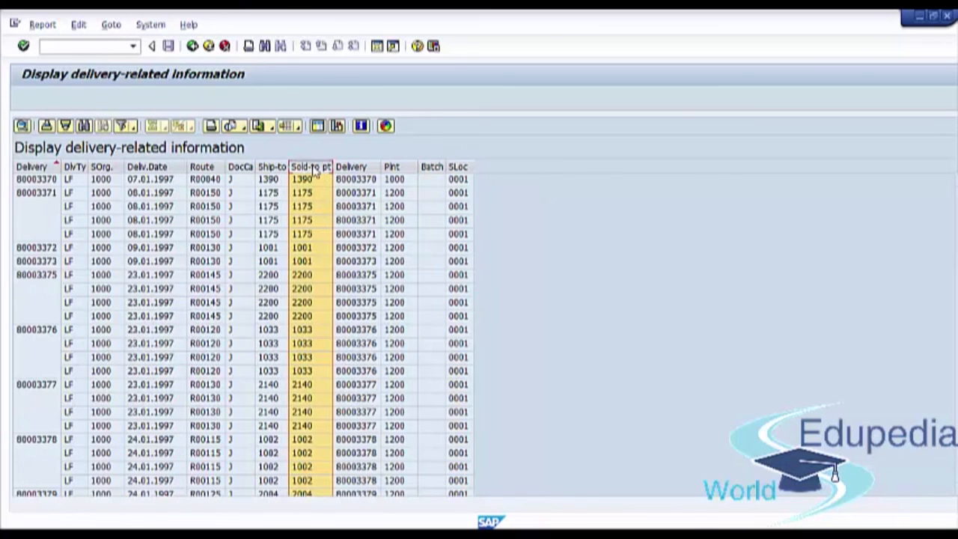
left_click_drag(319, 172, 169, 162)
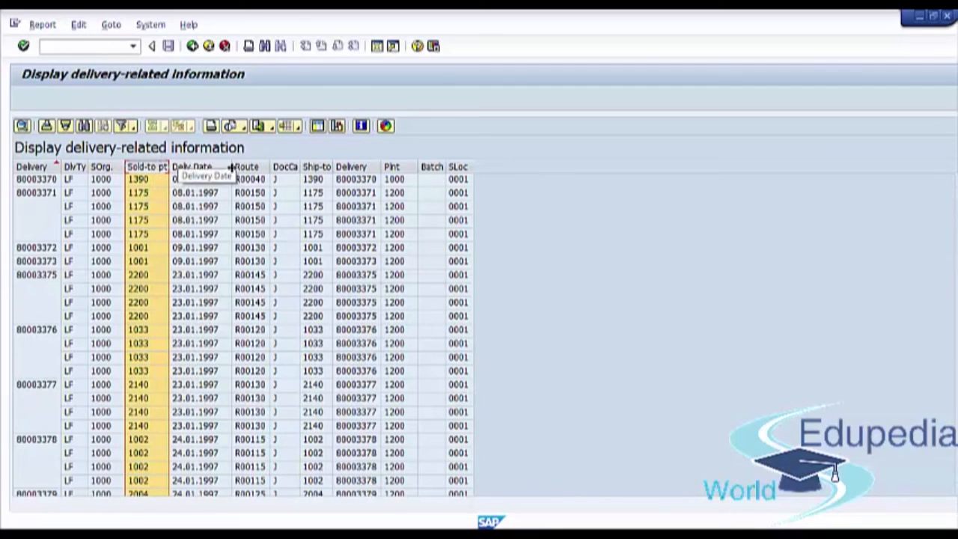
left_click(256, 169)
left_click_drag(258, 175, 385, 169)
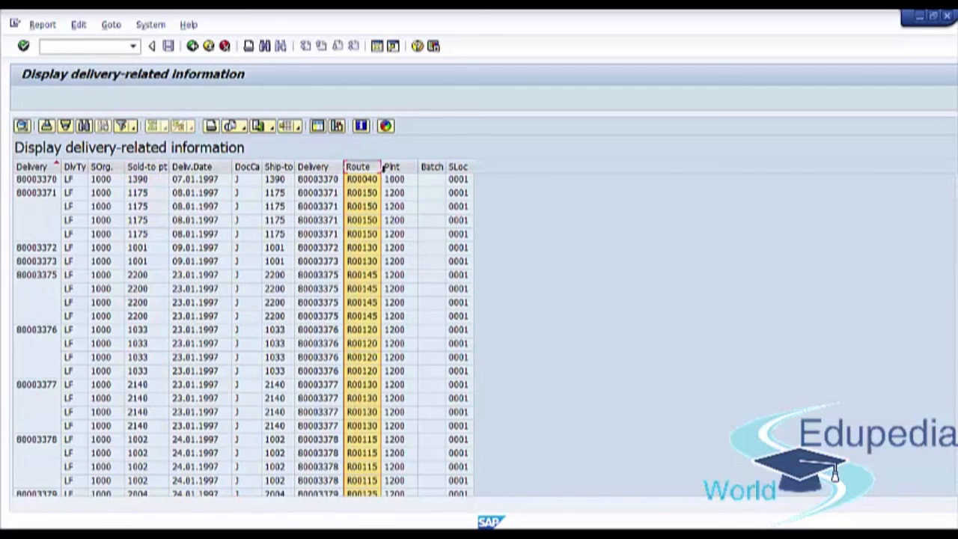
Sort the report ascending by the columns from Delivery through Delivery Date, and check the sort order criteria without changing them
left_click_drag(31, 167, 200, 168)
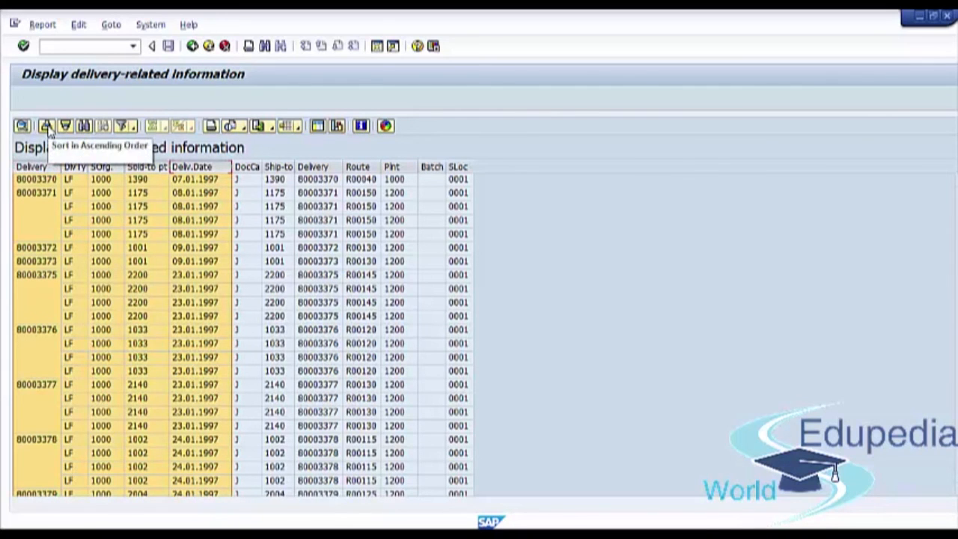
left_click(47, 127)
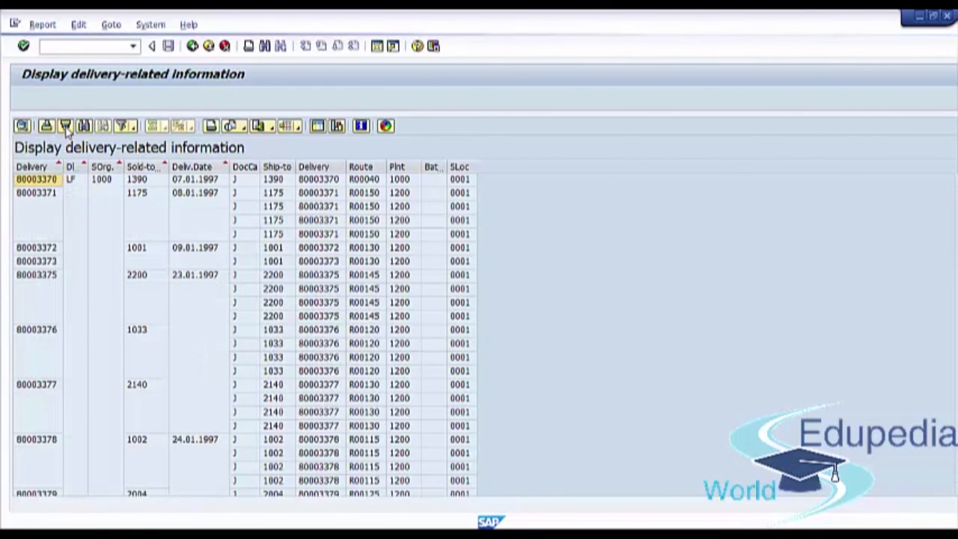
left_click(66, 127)
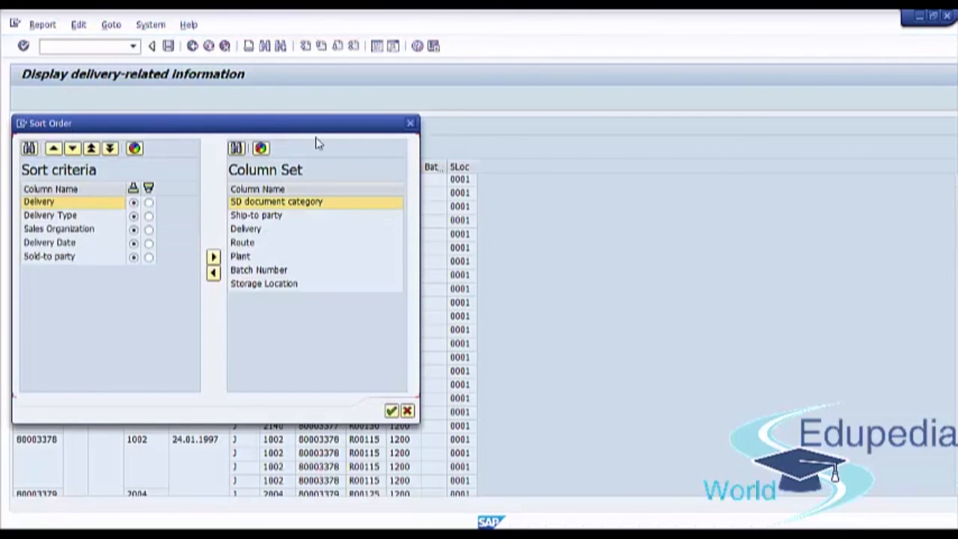
left_click(410, 125)
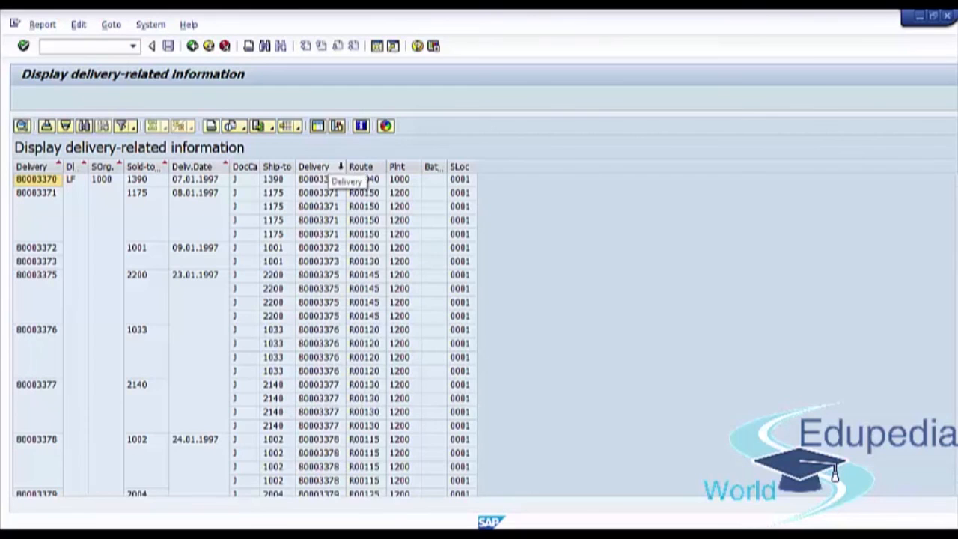
Look at the filter criteria for the Route column and the report's export options without applying either
left_click(359, 166)
left_click(125, 129)
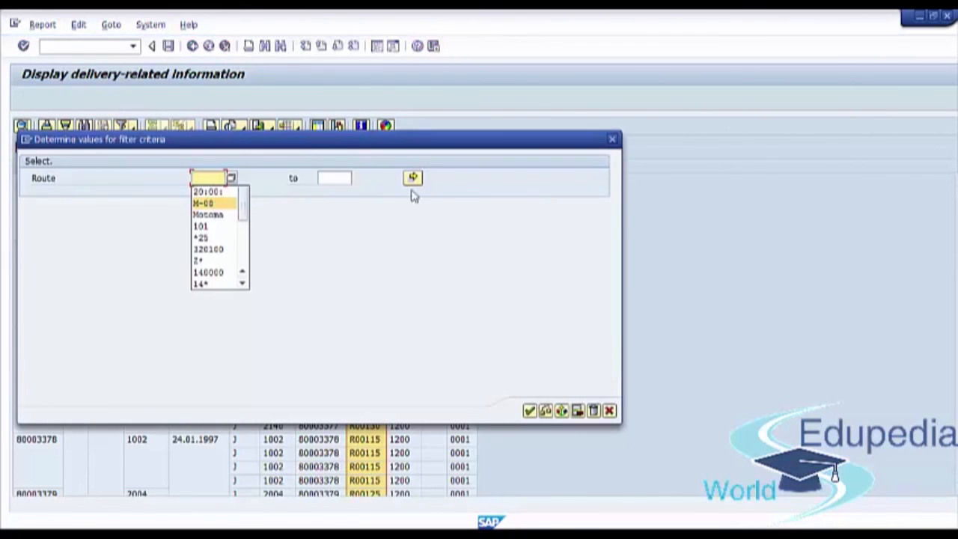
left_click(612, 139)
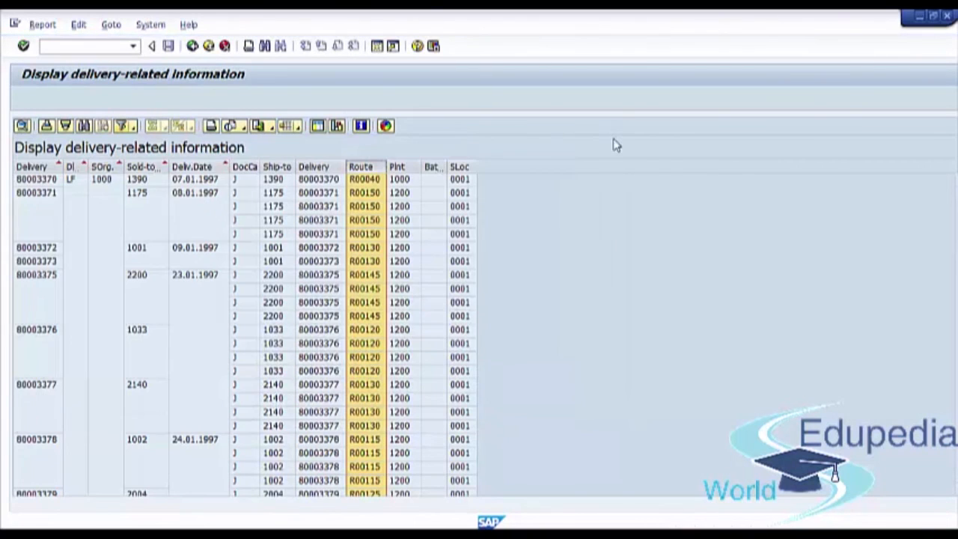
left_click(270, 128)
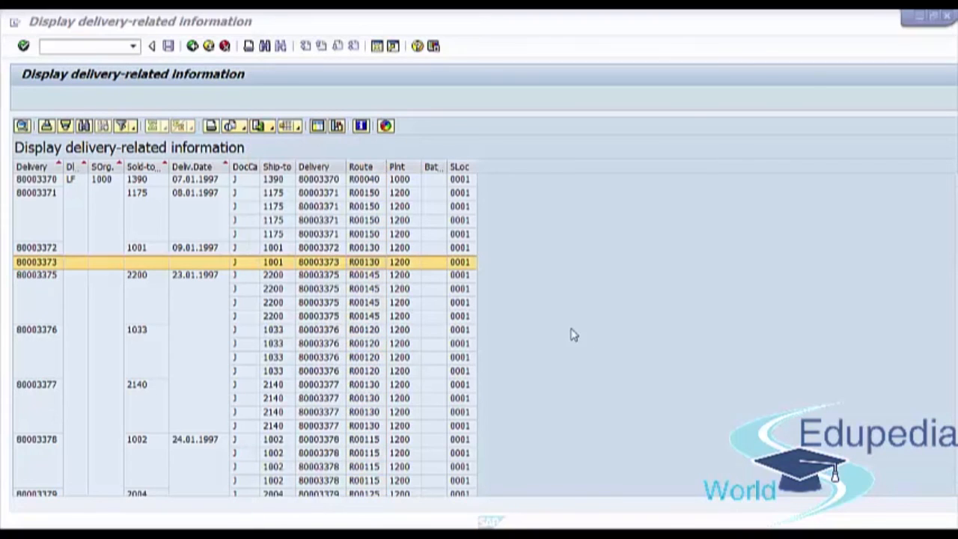
Go back from the report to the list design, save QuickView TEST, and leave QuickView maintenance, agreeing to save it again
left_click(193, 47)
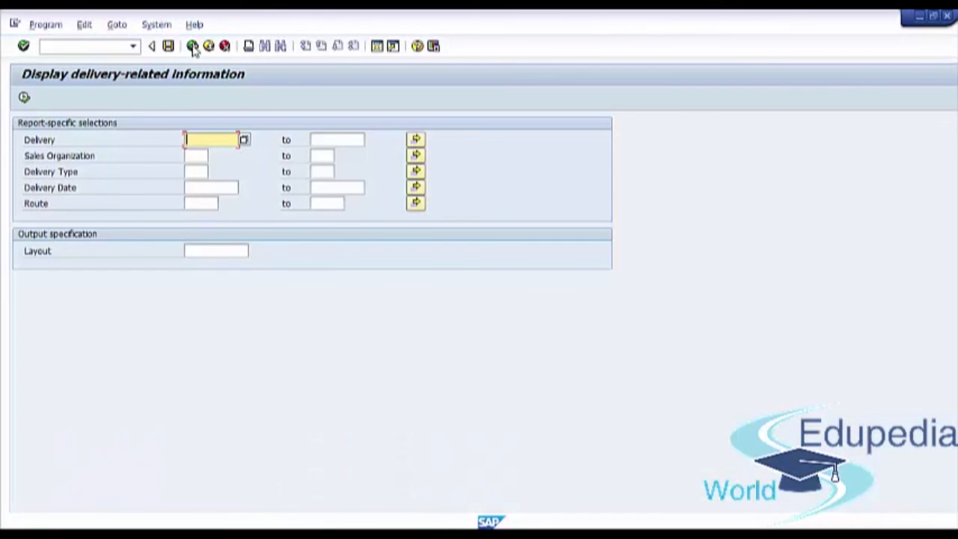
left_click(193, 47)
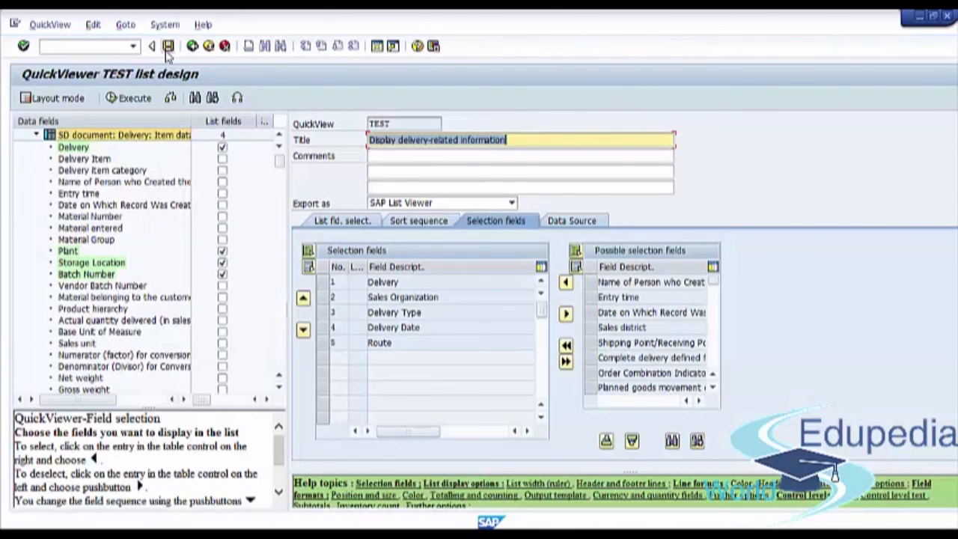
left_click(168, 46)
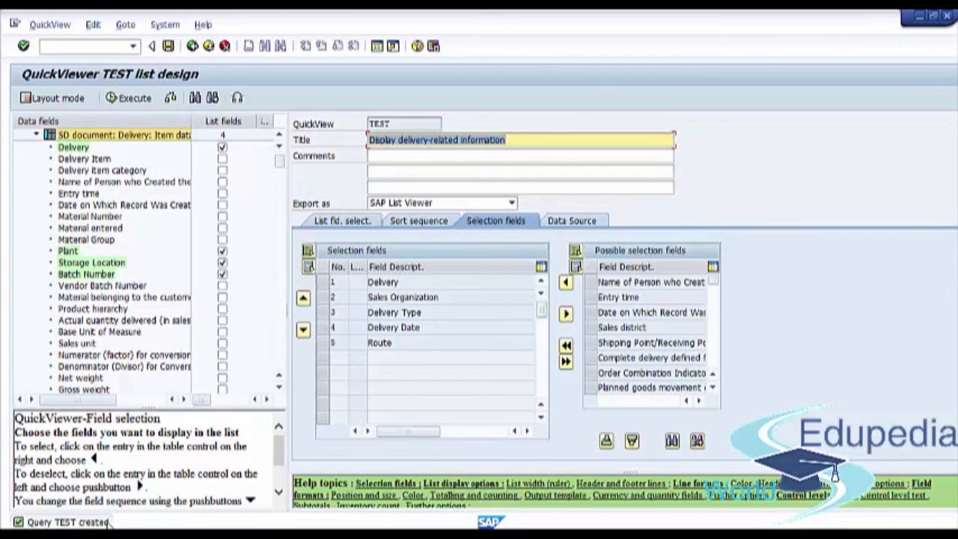
left_click(193, 48)
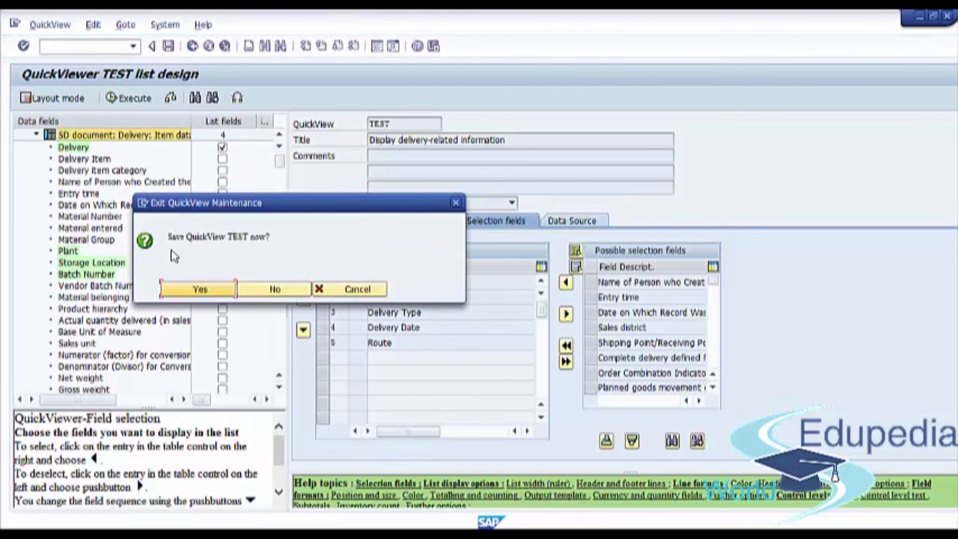
left_click_drag(169, 237, 271, 238)
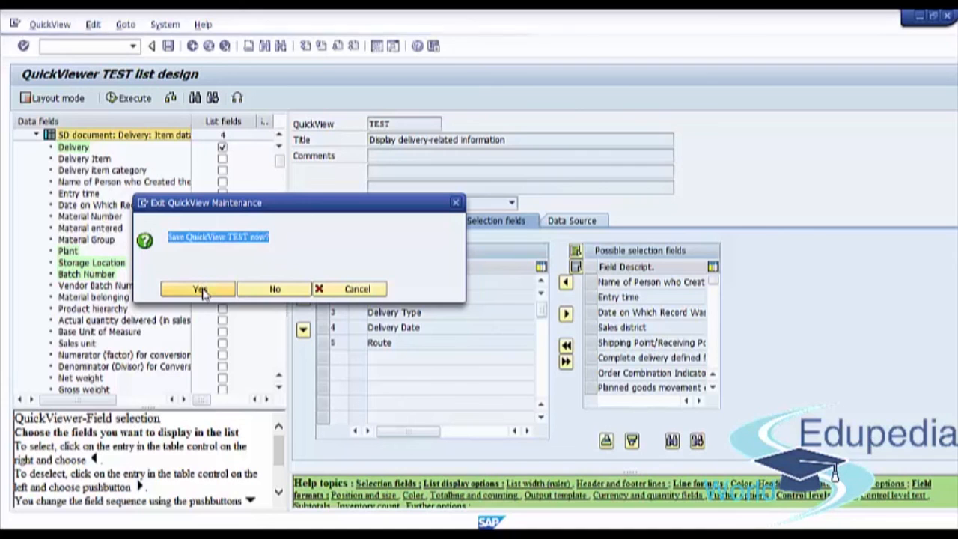
left_click(200, 290)
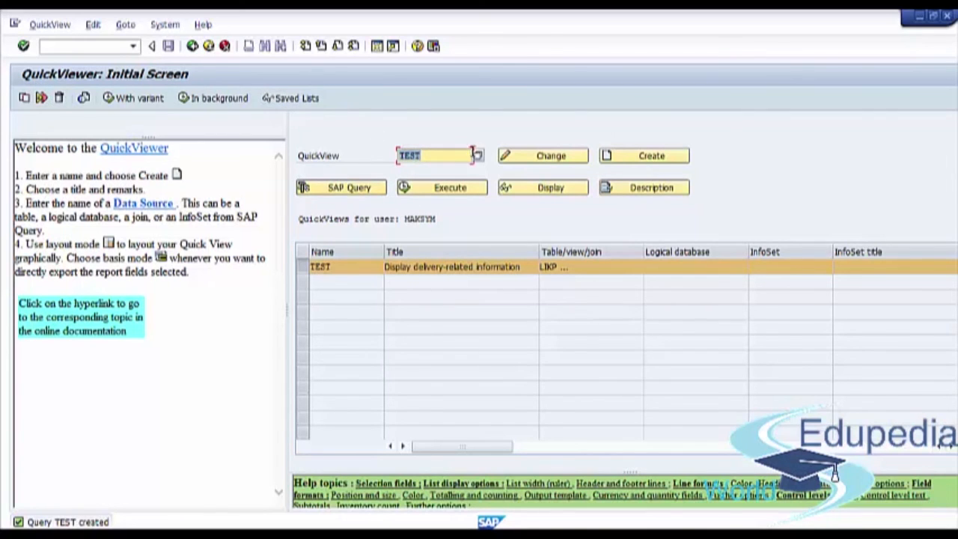
Look up the saved QuickViews and choose TEST, titled Display delivery-related information, as the QuickView
left_click(478, 156)
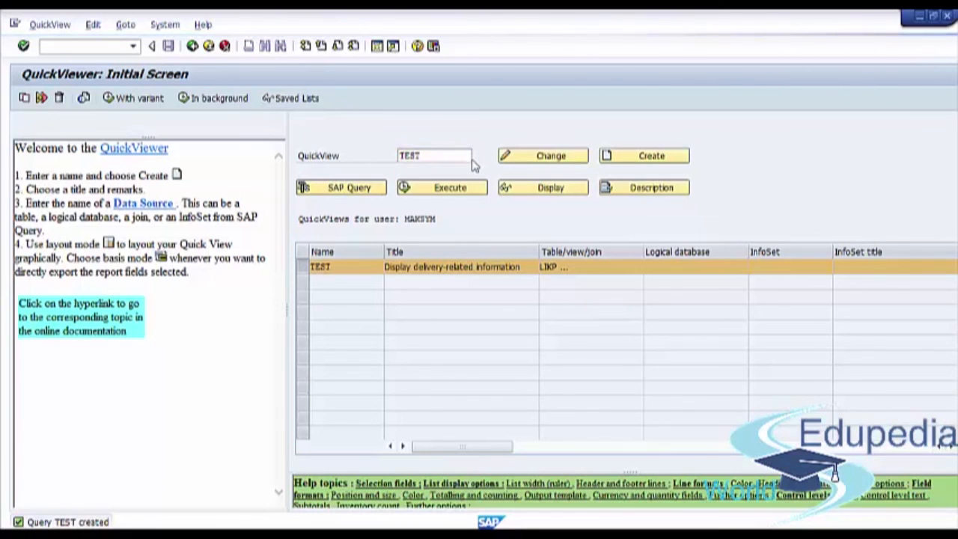
left_click(453, 160)
left_click(456, 159)
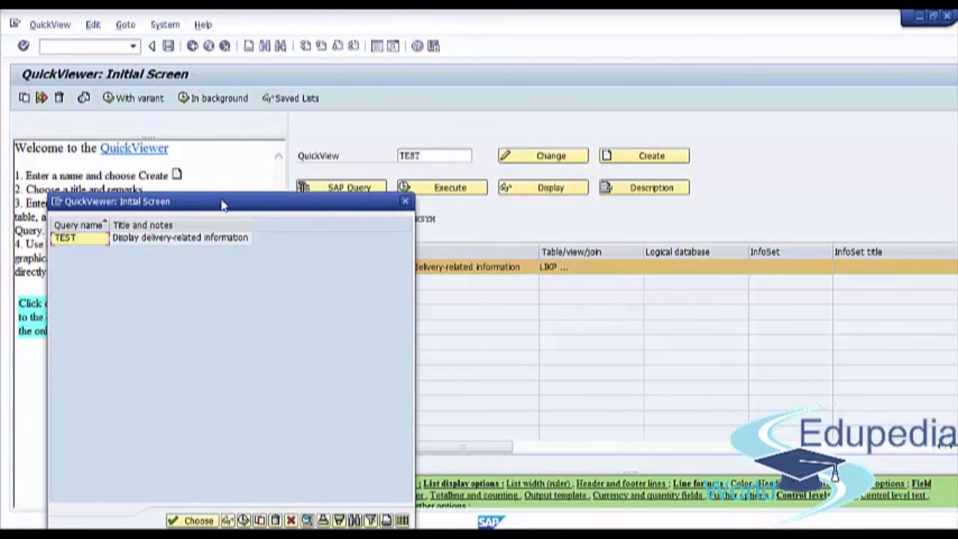
left_click_drag(222, 205, 457, 237)
left_click(314, 275)
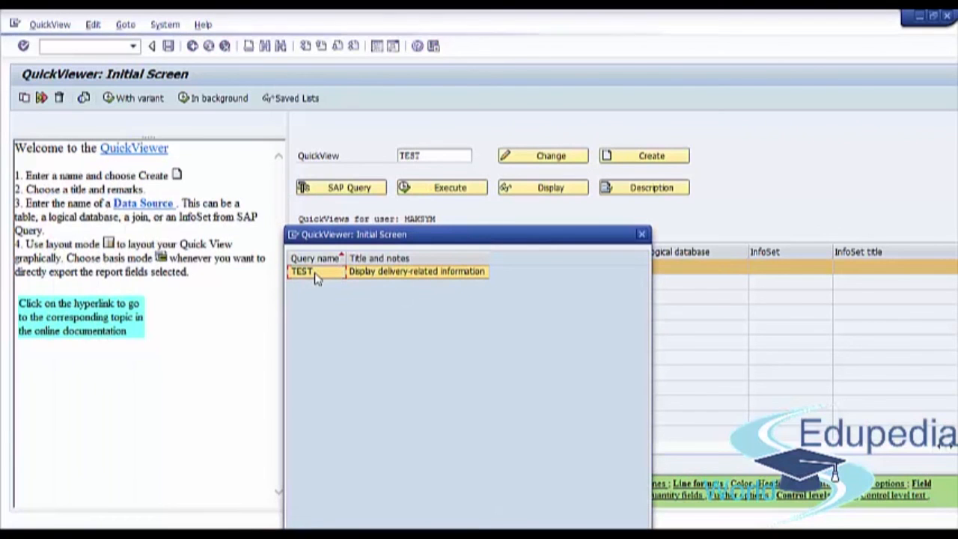
double_click(316, 275)
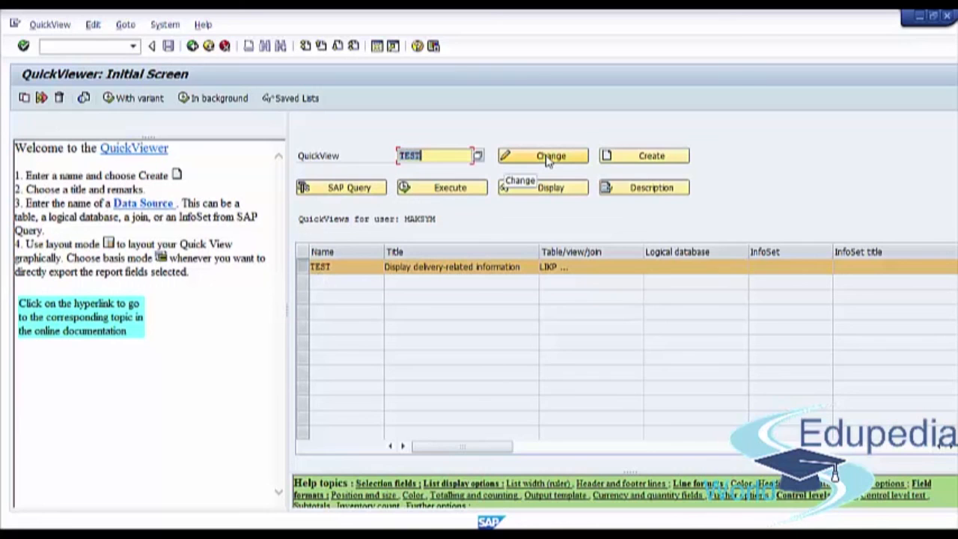
Execute QuickView TEST to view its selection screen without running the report, then exit back out of QuickViewer
left_click(453, 191)
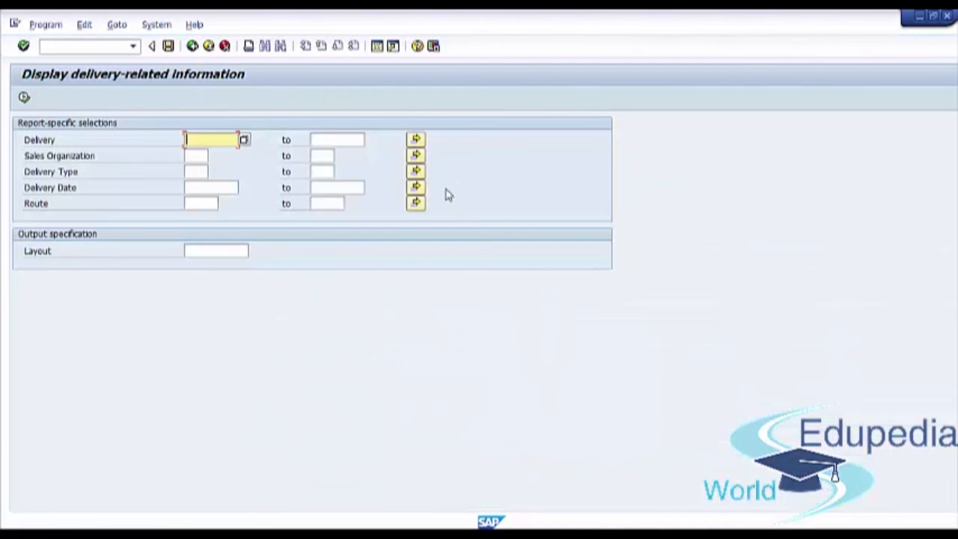
left_click(207, 47)
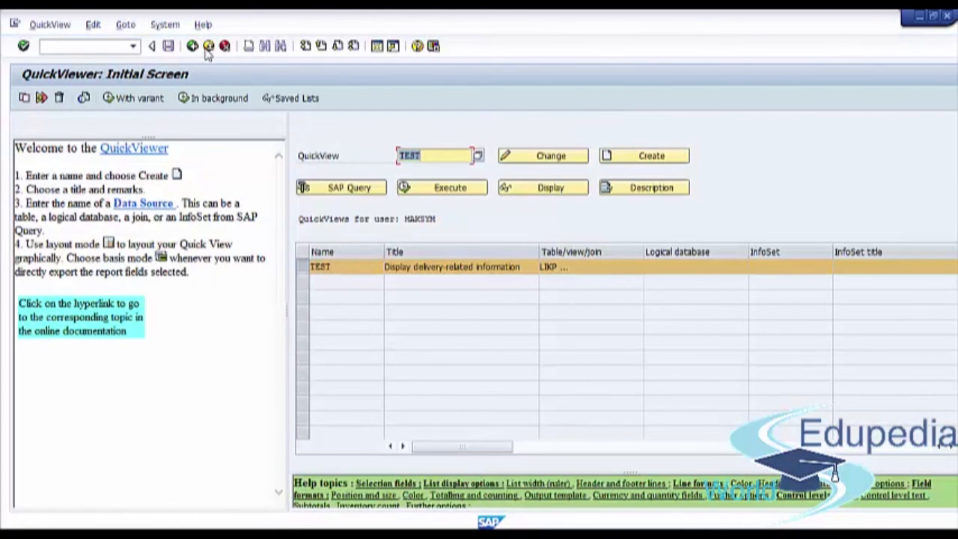
left_click(208, 47)
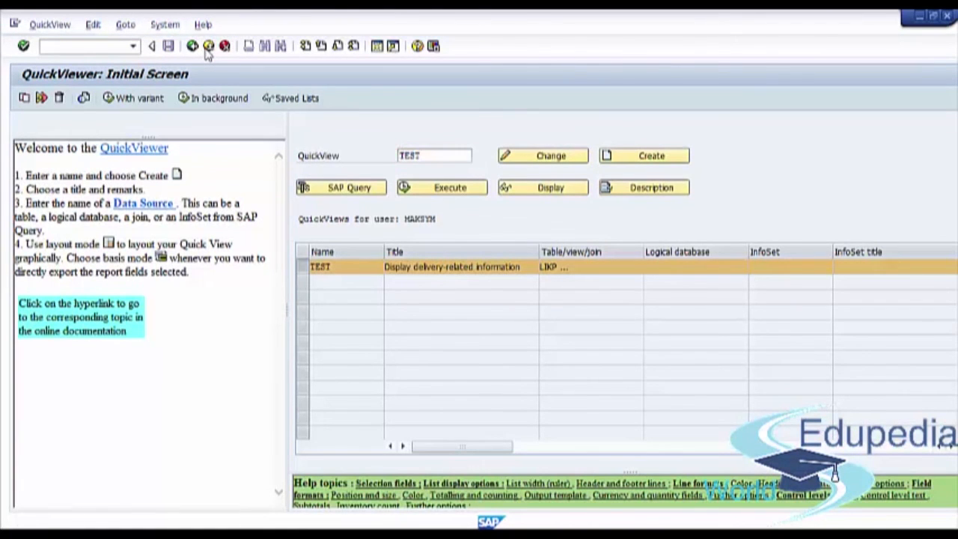